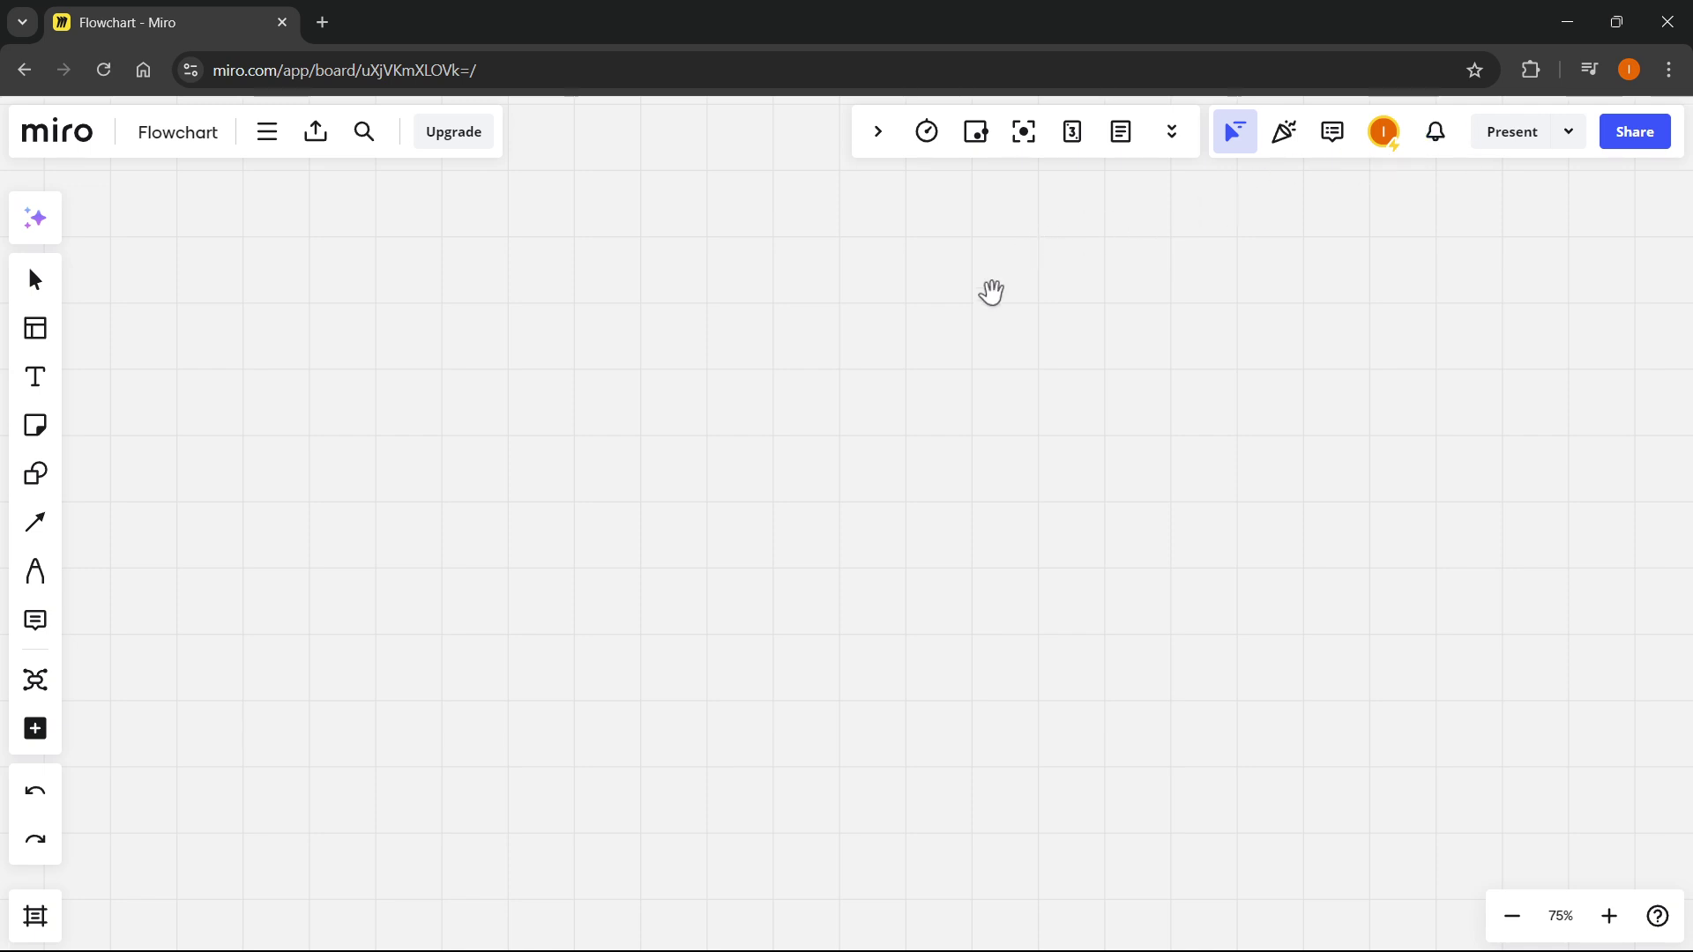
Step: Open the template gallery and browse the Diagramming & Mapping templates
scroll(832, 367, "down", 1)
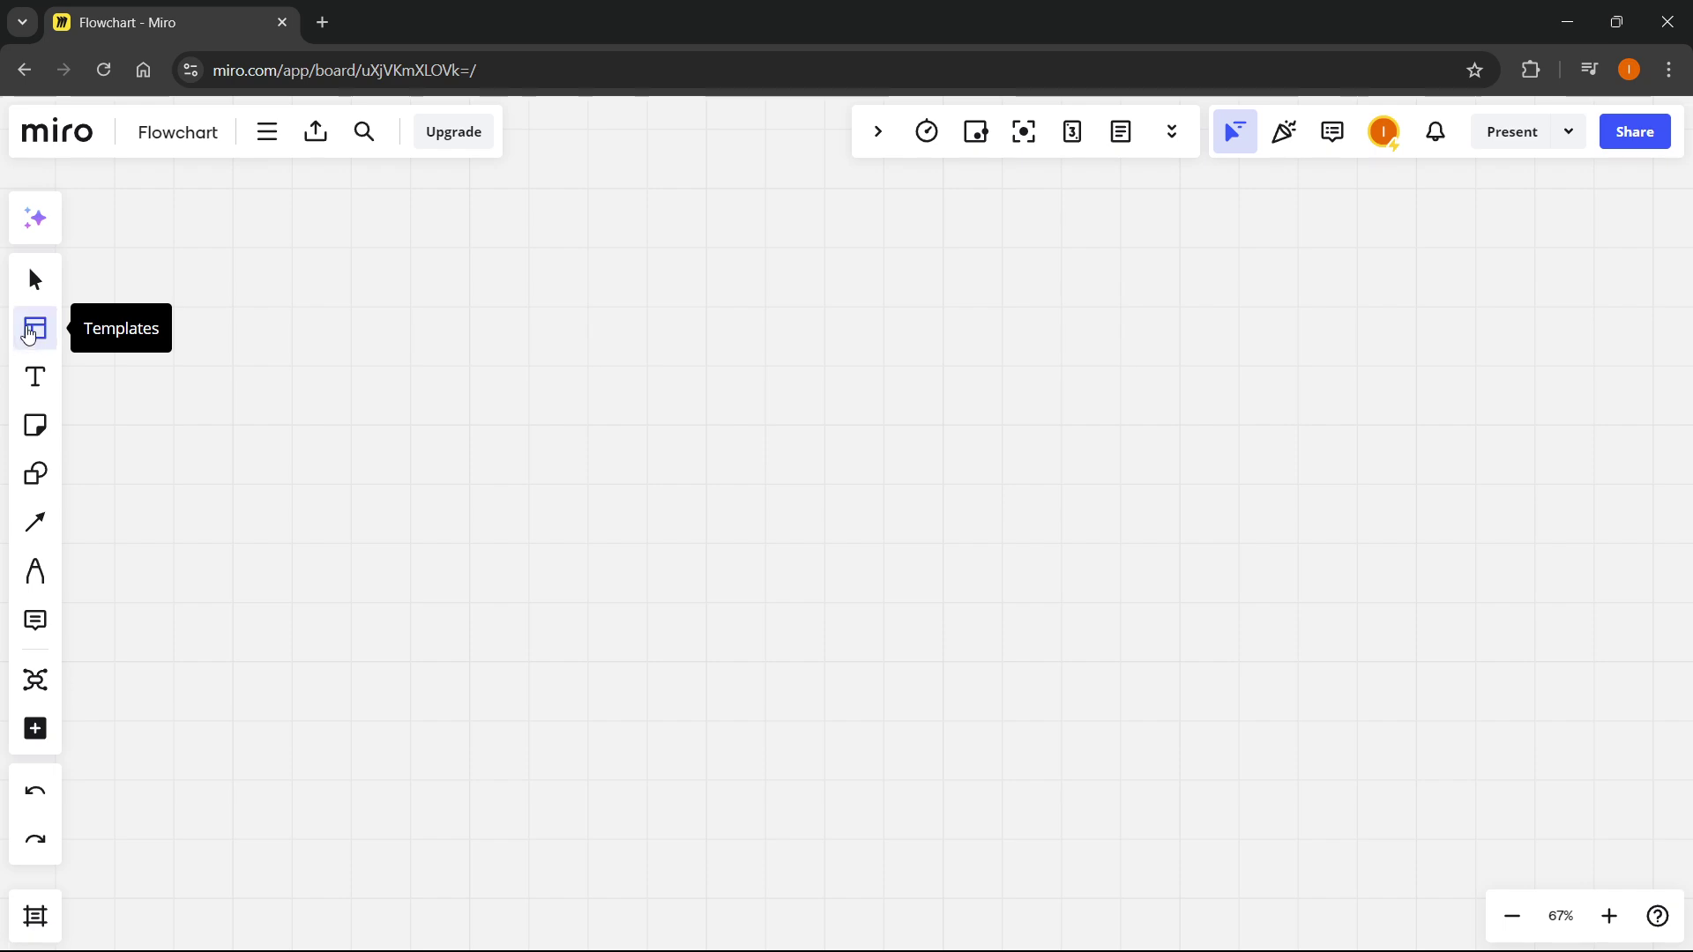
left_click(26, 338)
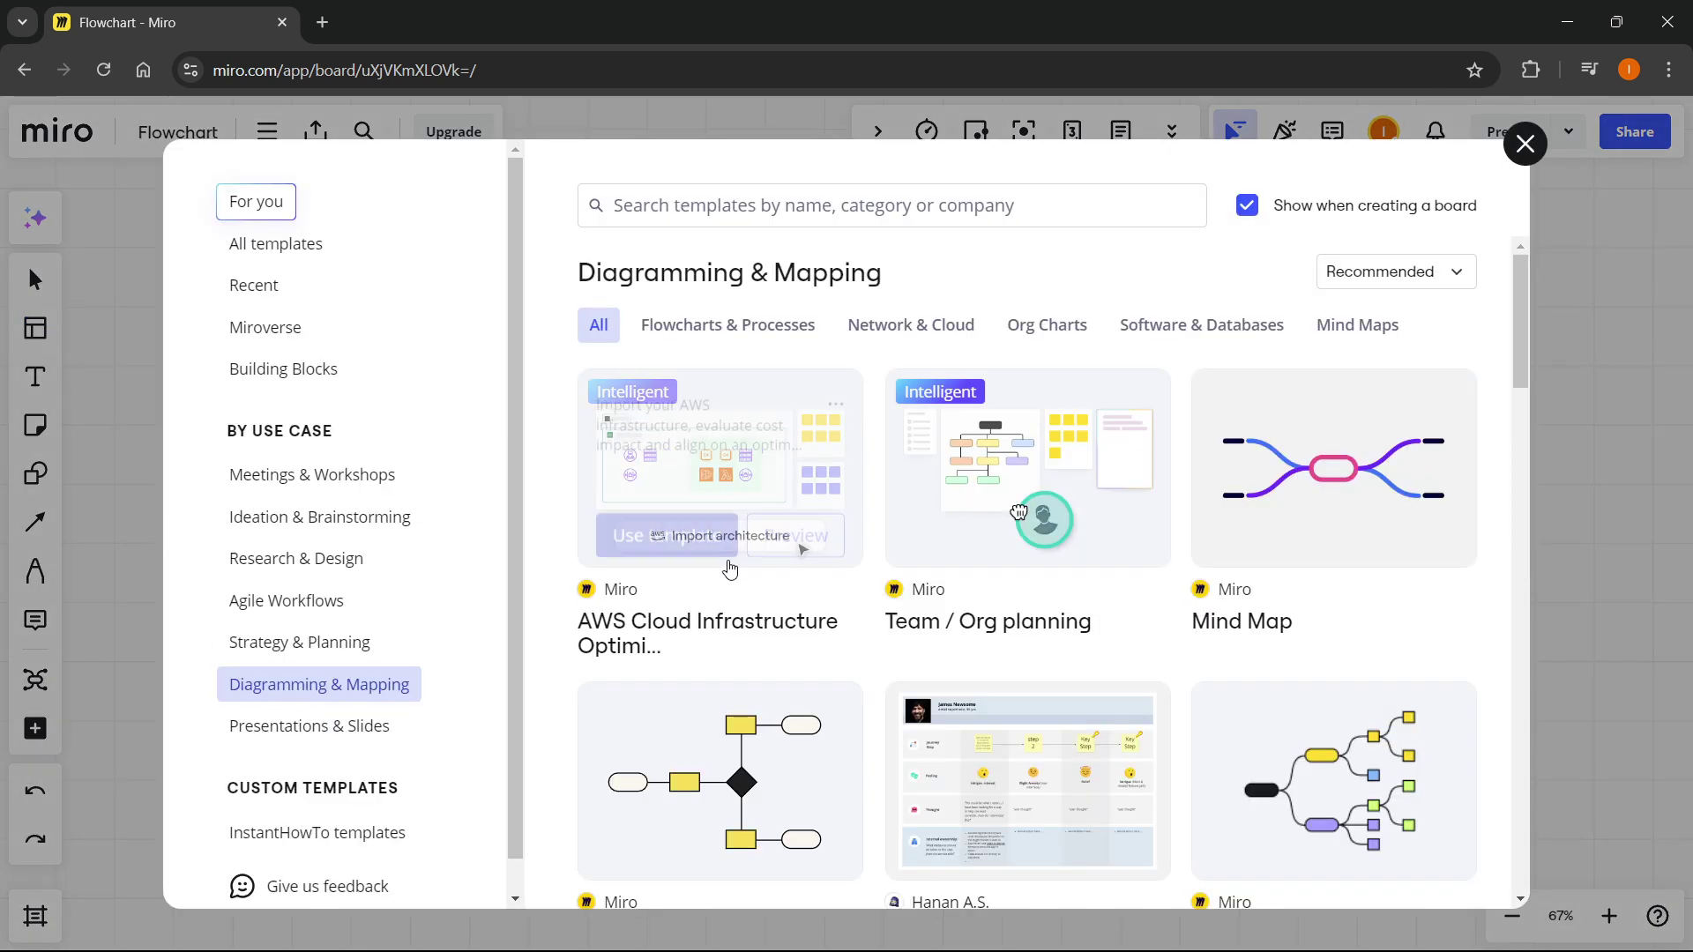
scroll(840, 491, "down", 3)
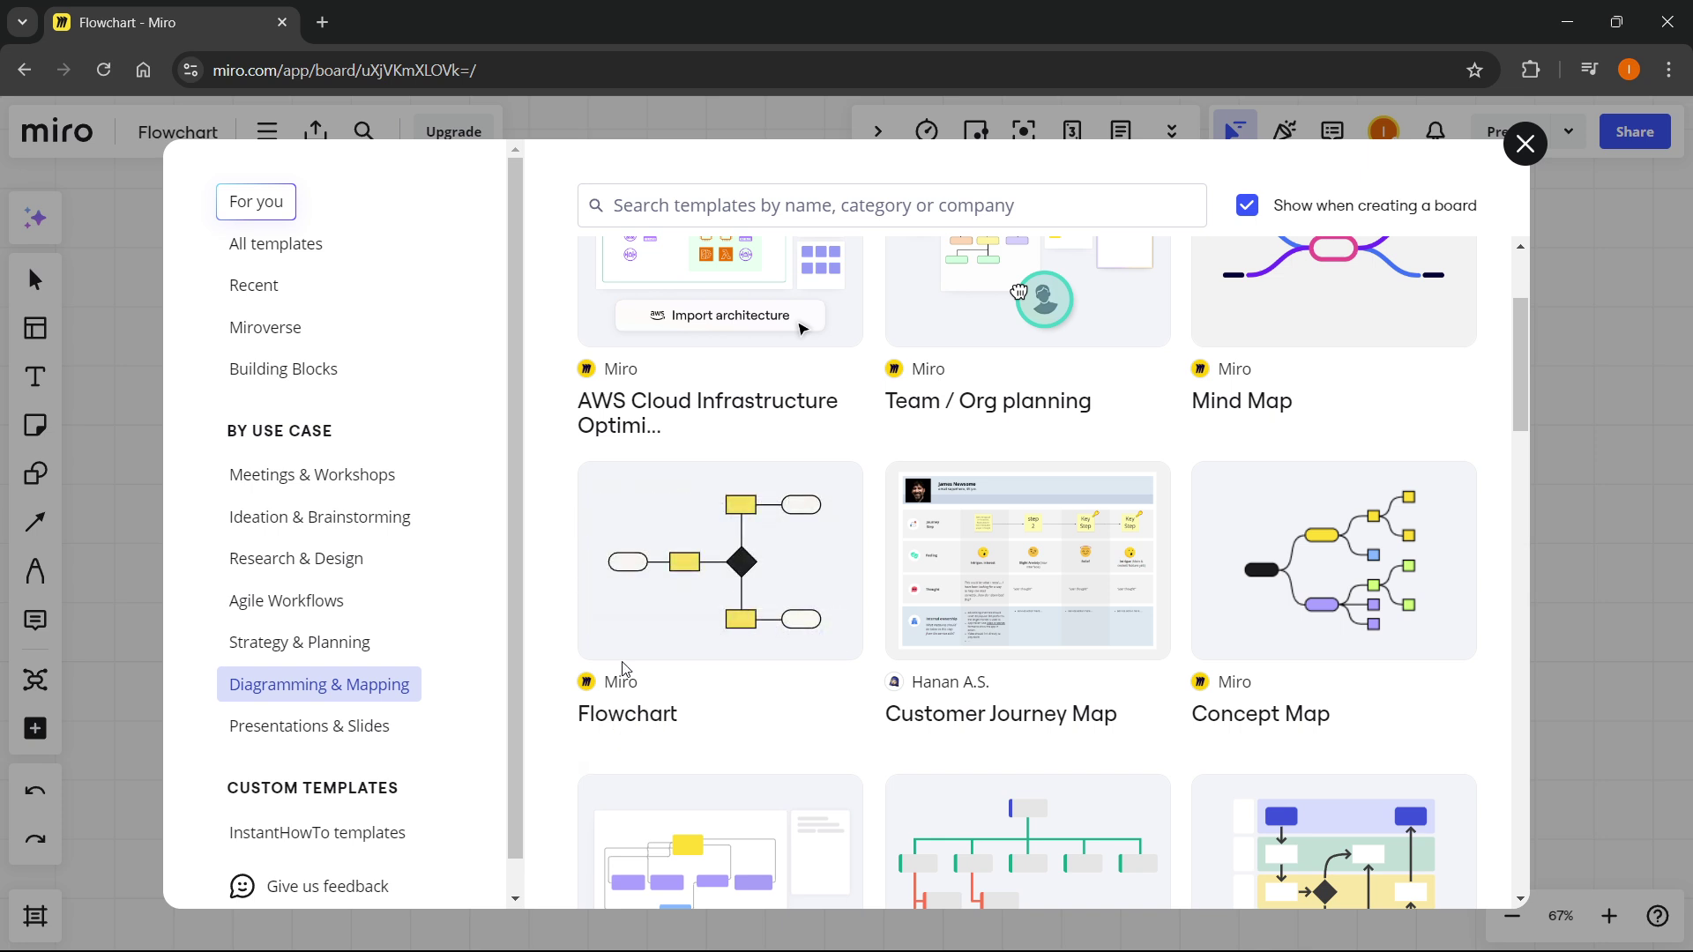
scroll(623, 670, "down", 3)
scroll(606, 527, "up", 3)
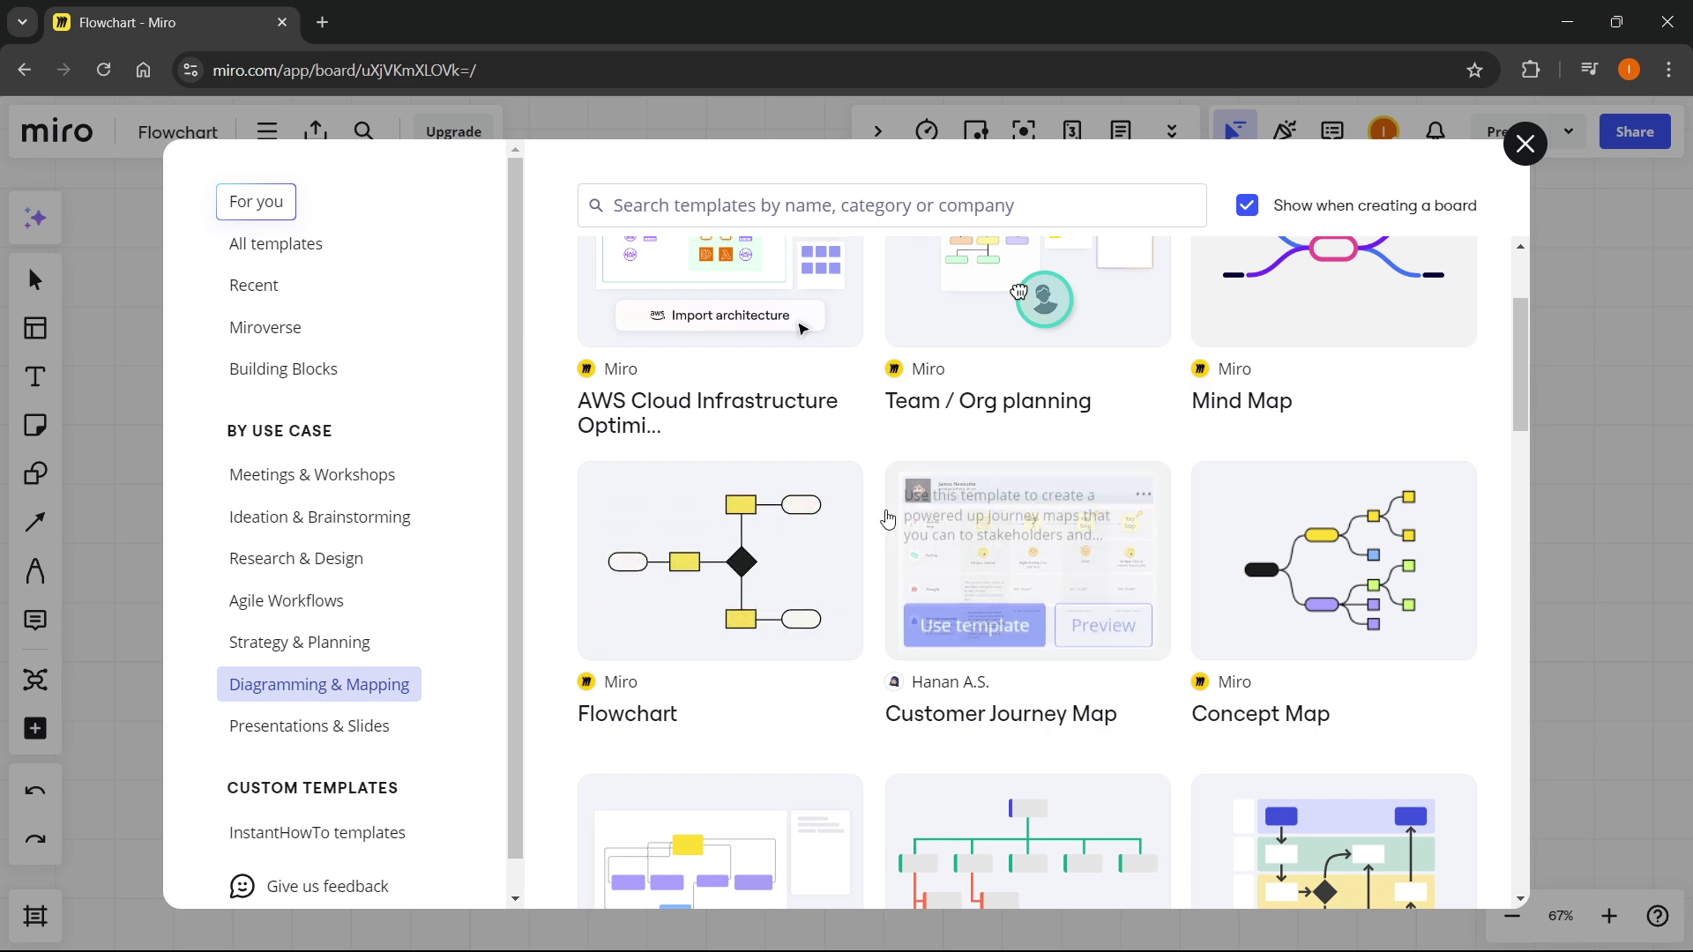
Step: Search the templates for 'flowchart' and browse the results, including Stage Gate Process and UI Flowchart
left_click(820, 189)
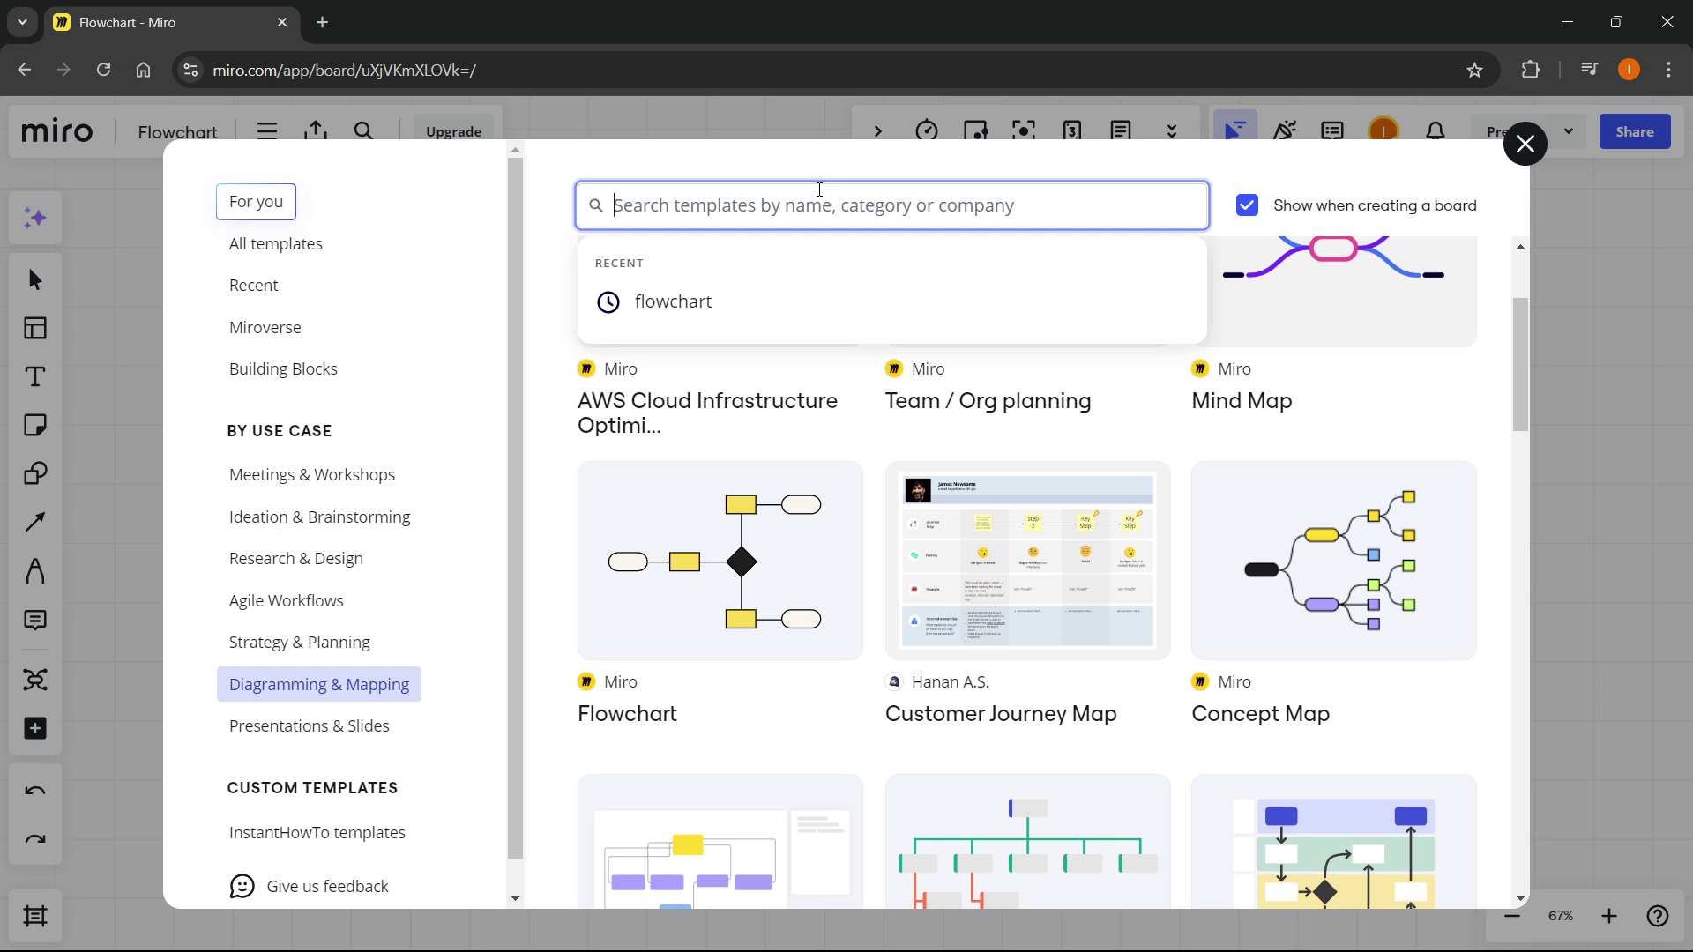
type("flowchar")
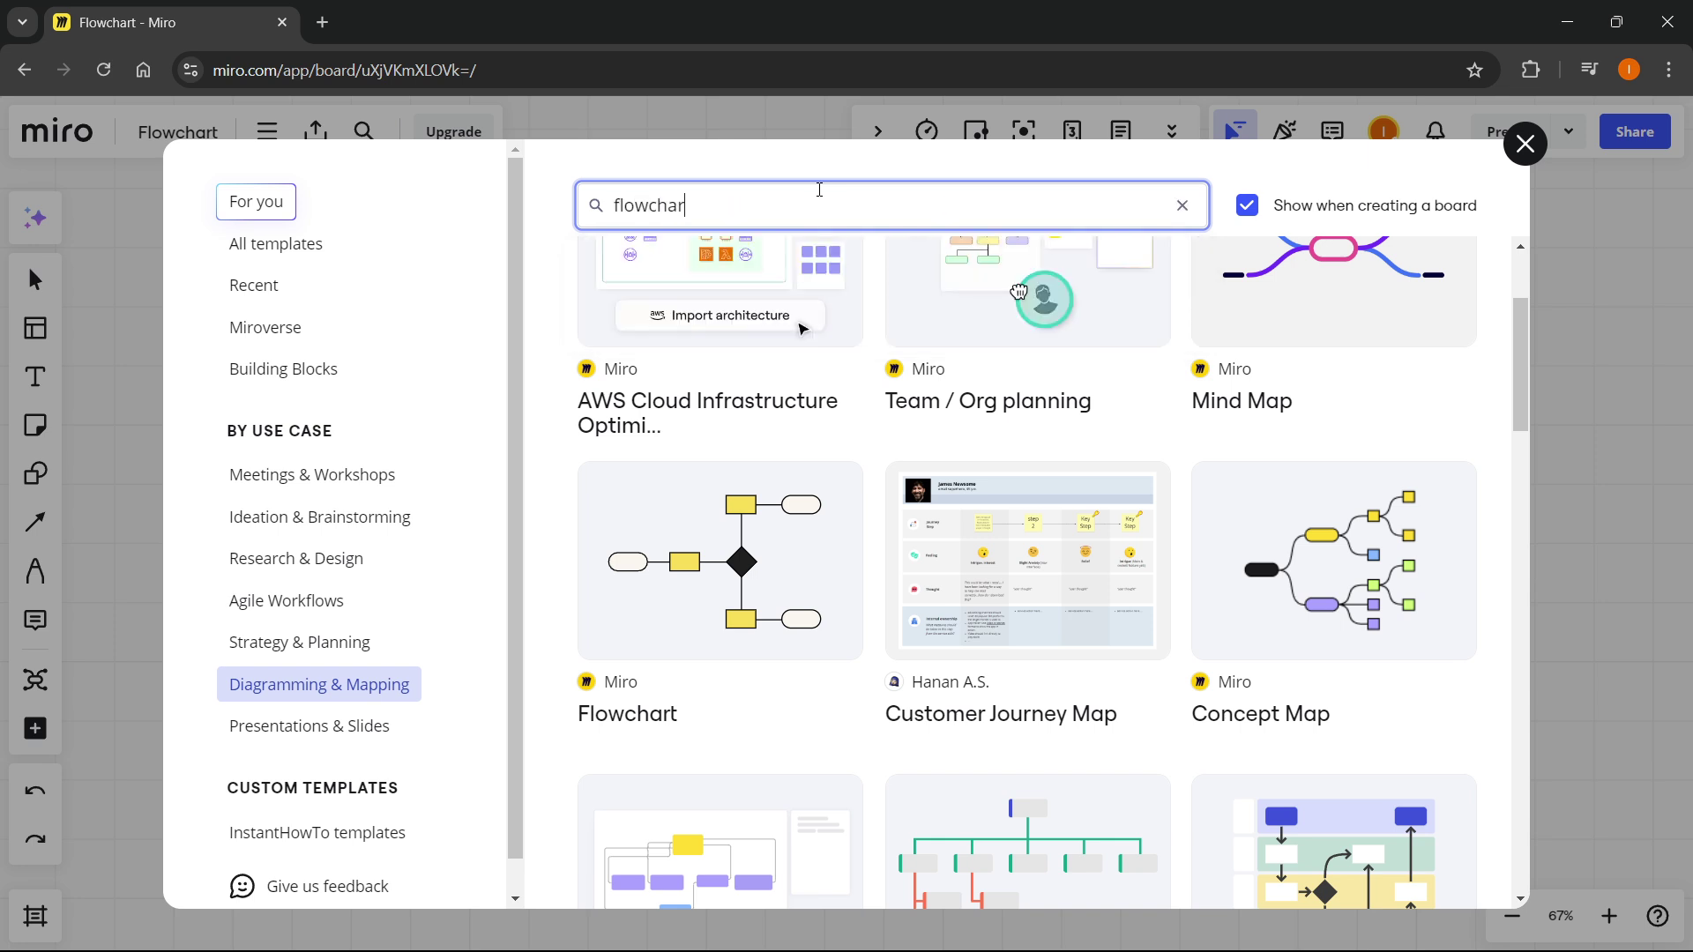
type("t")
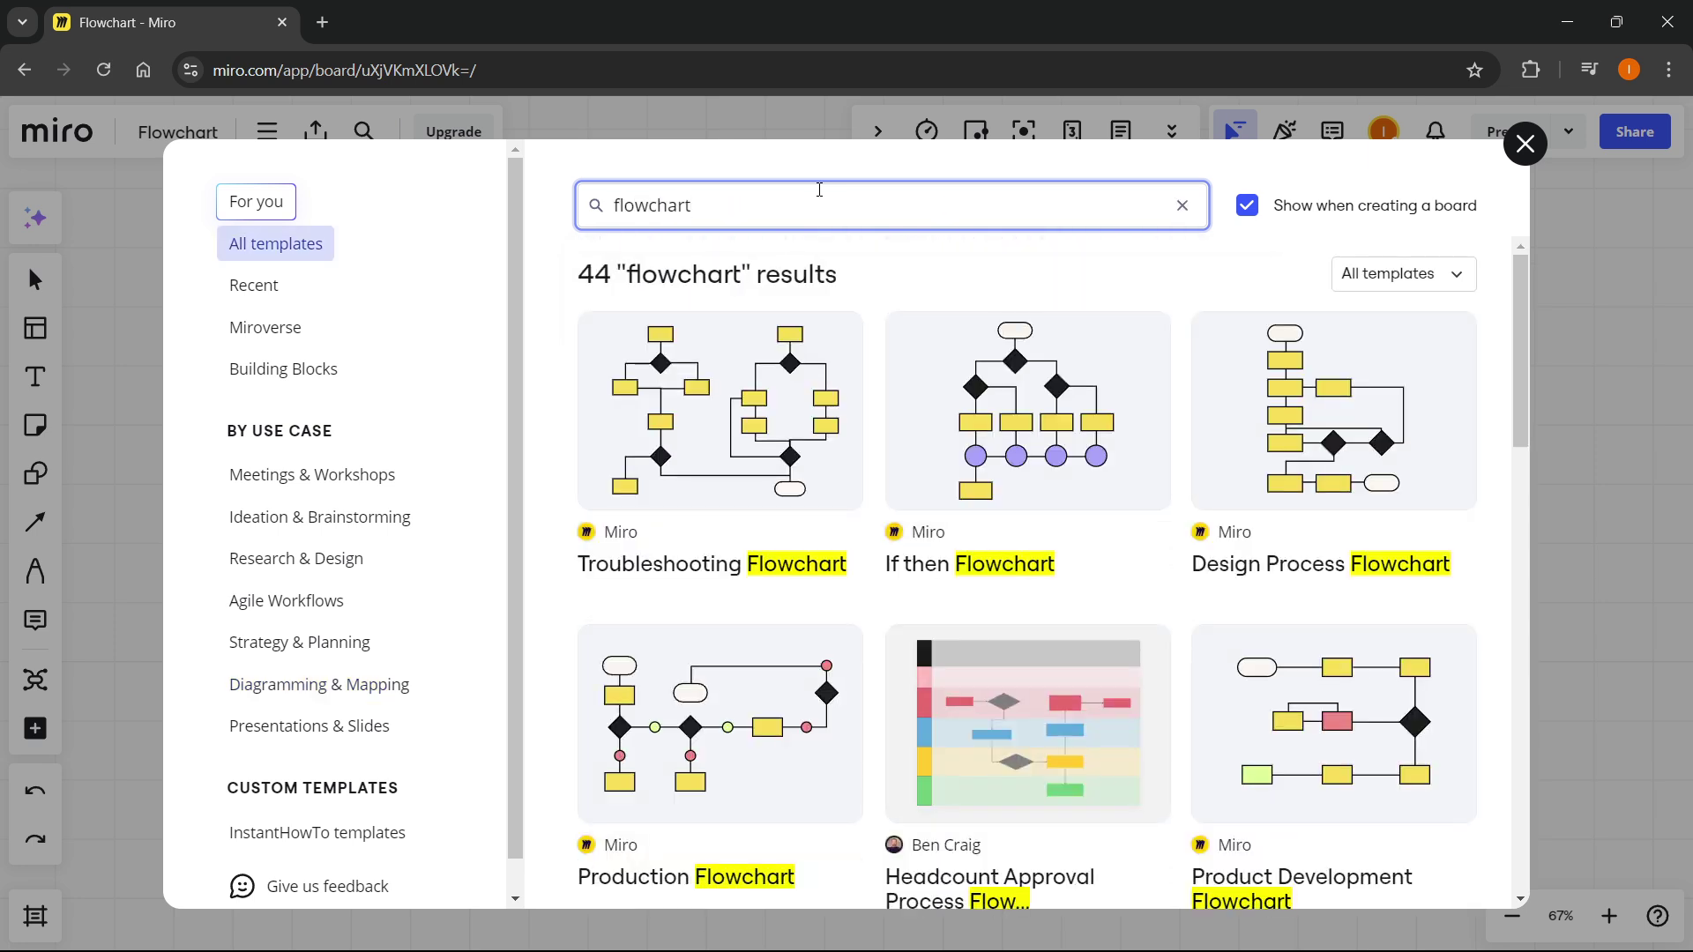
scroll(1069, 474, "down", 10)
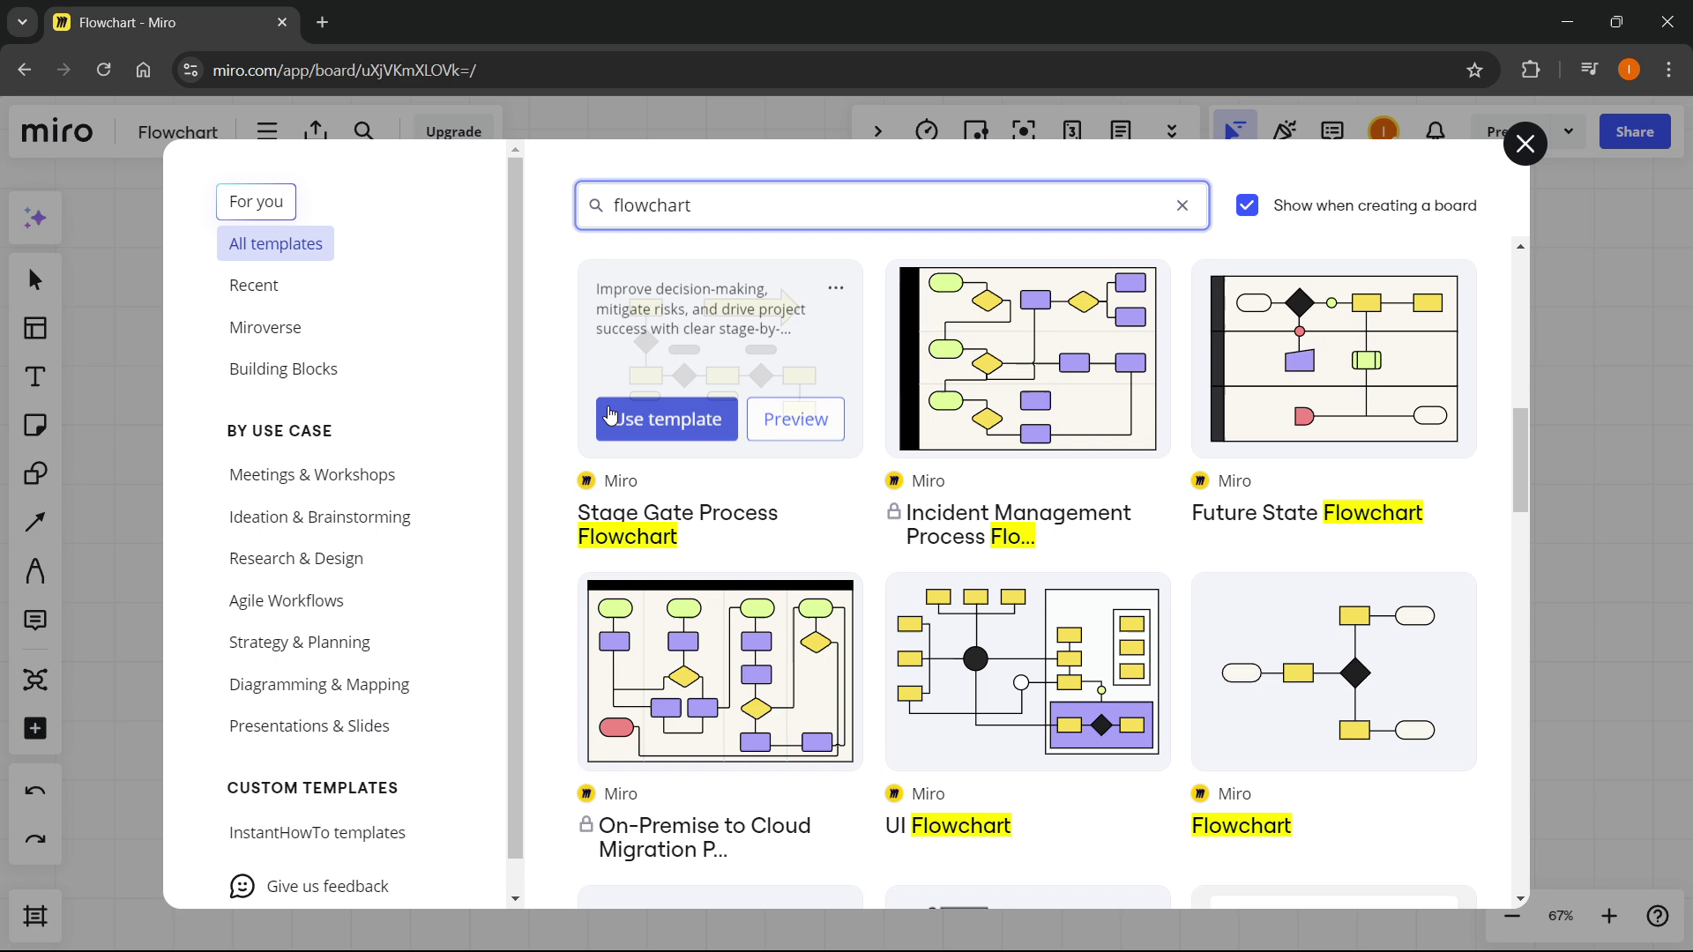
mouse_move(644, 435)
scroll(569, 471, "down", 6)
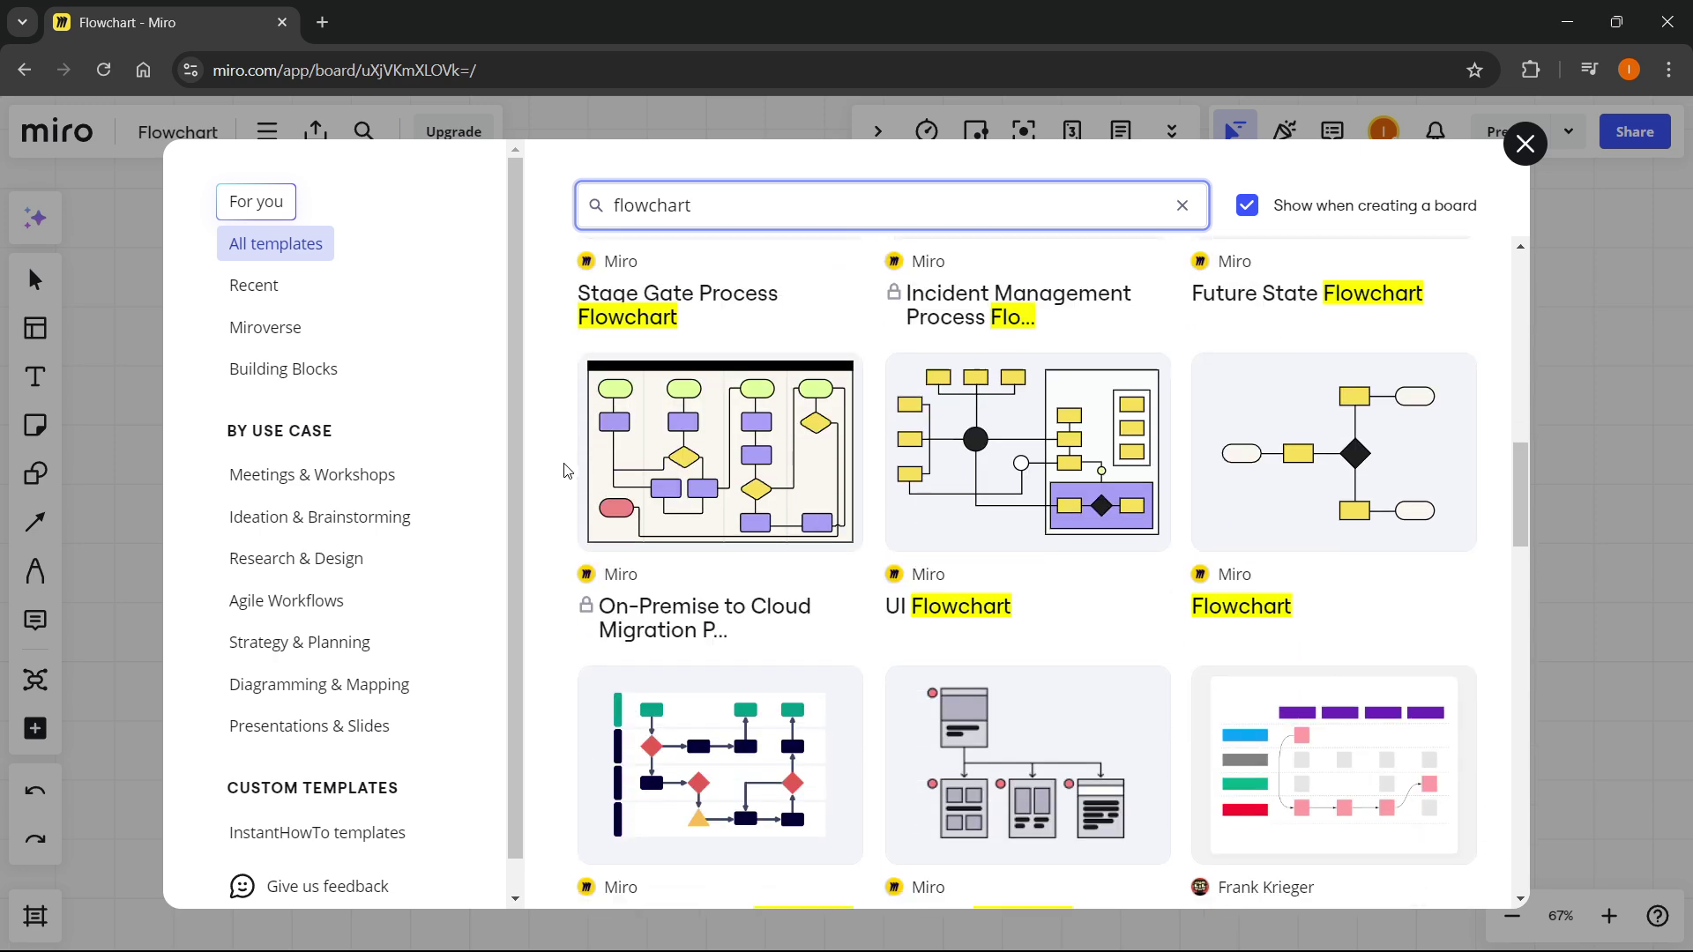
scroll(569, 470, "down", 8)
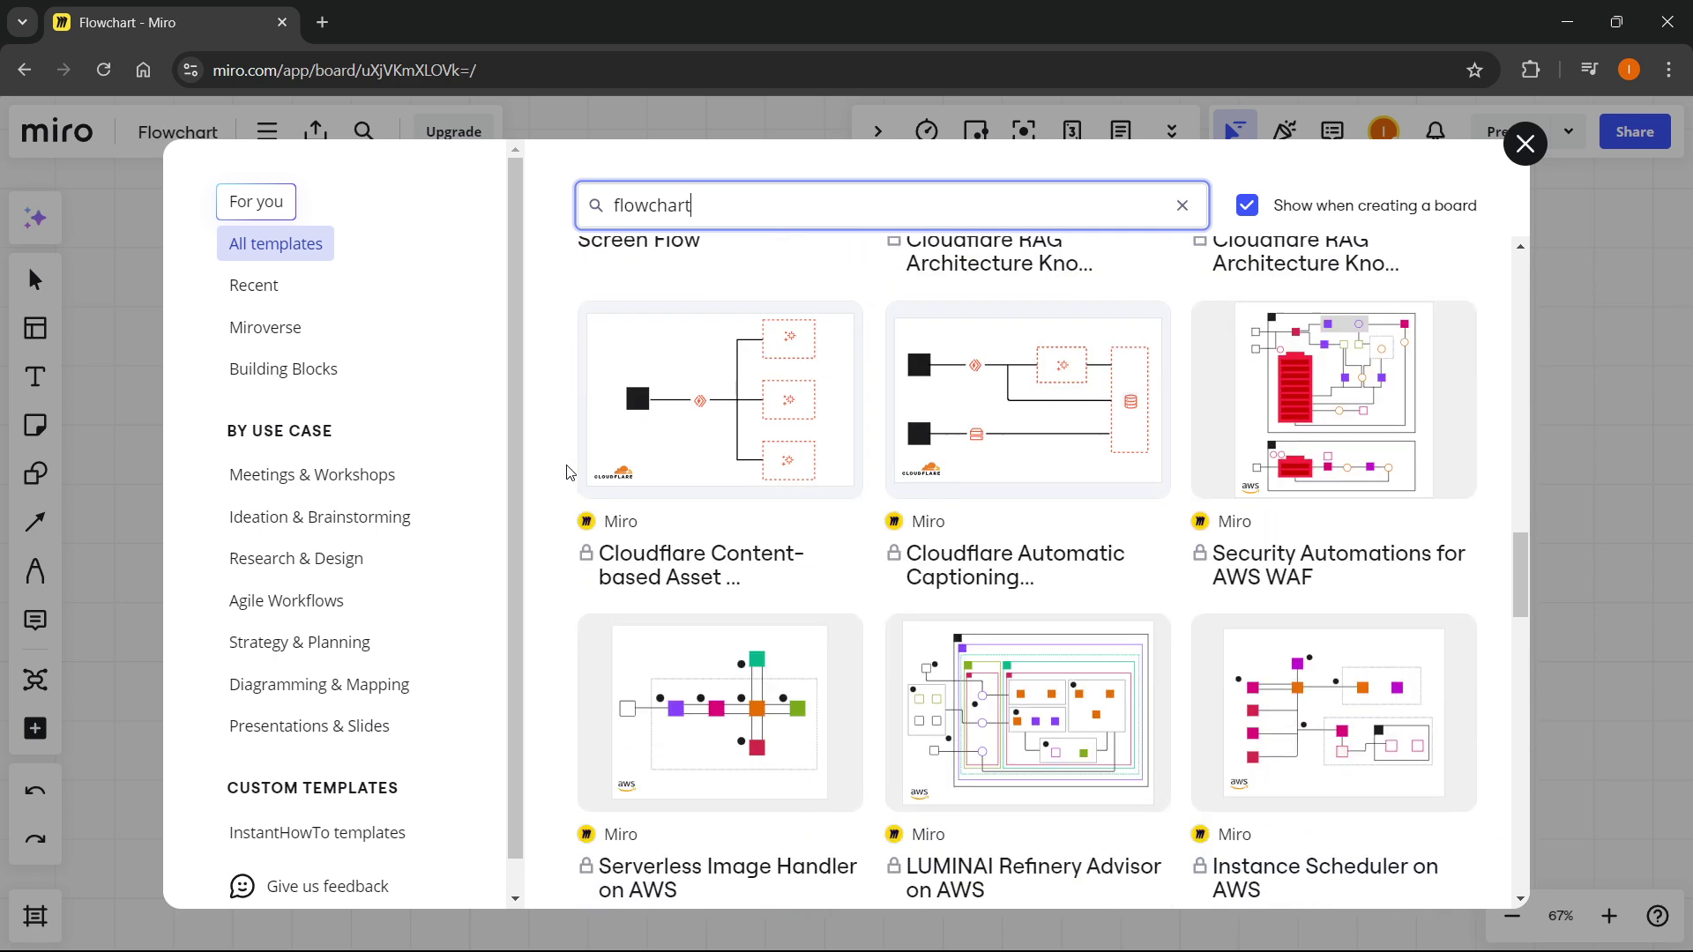
scroll(569, 470, "up", 13)
mouse_move(1305, 521)
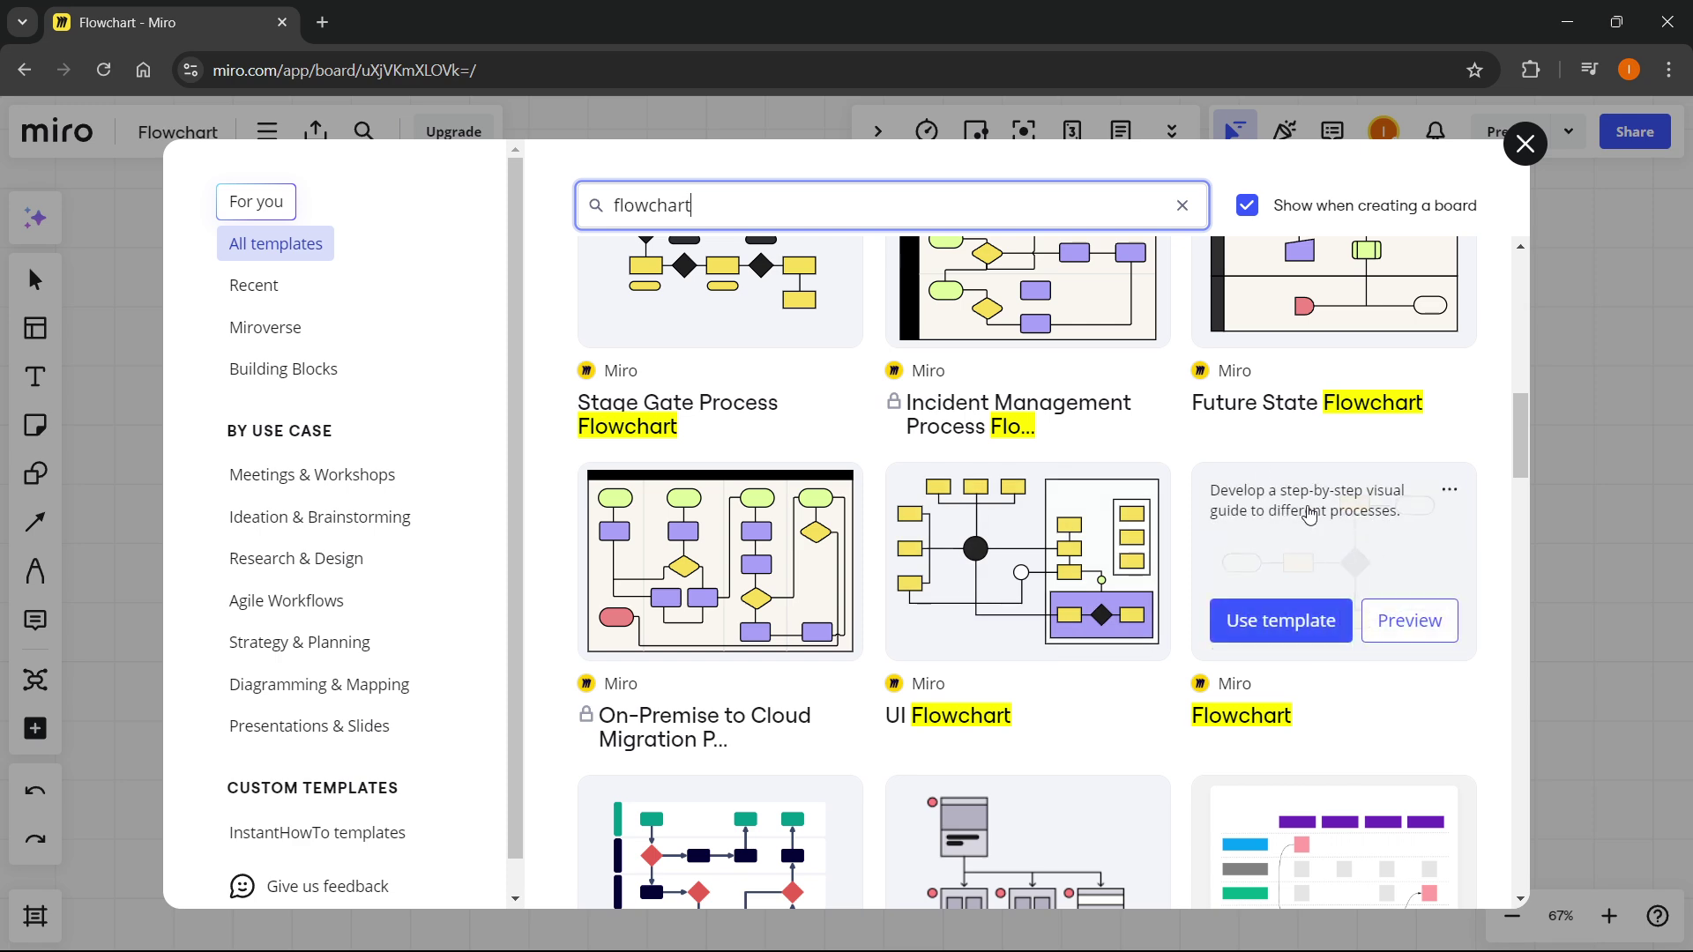
scroll(1336, 511, "up", 1)
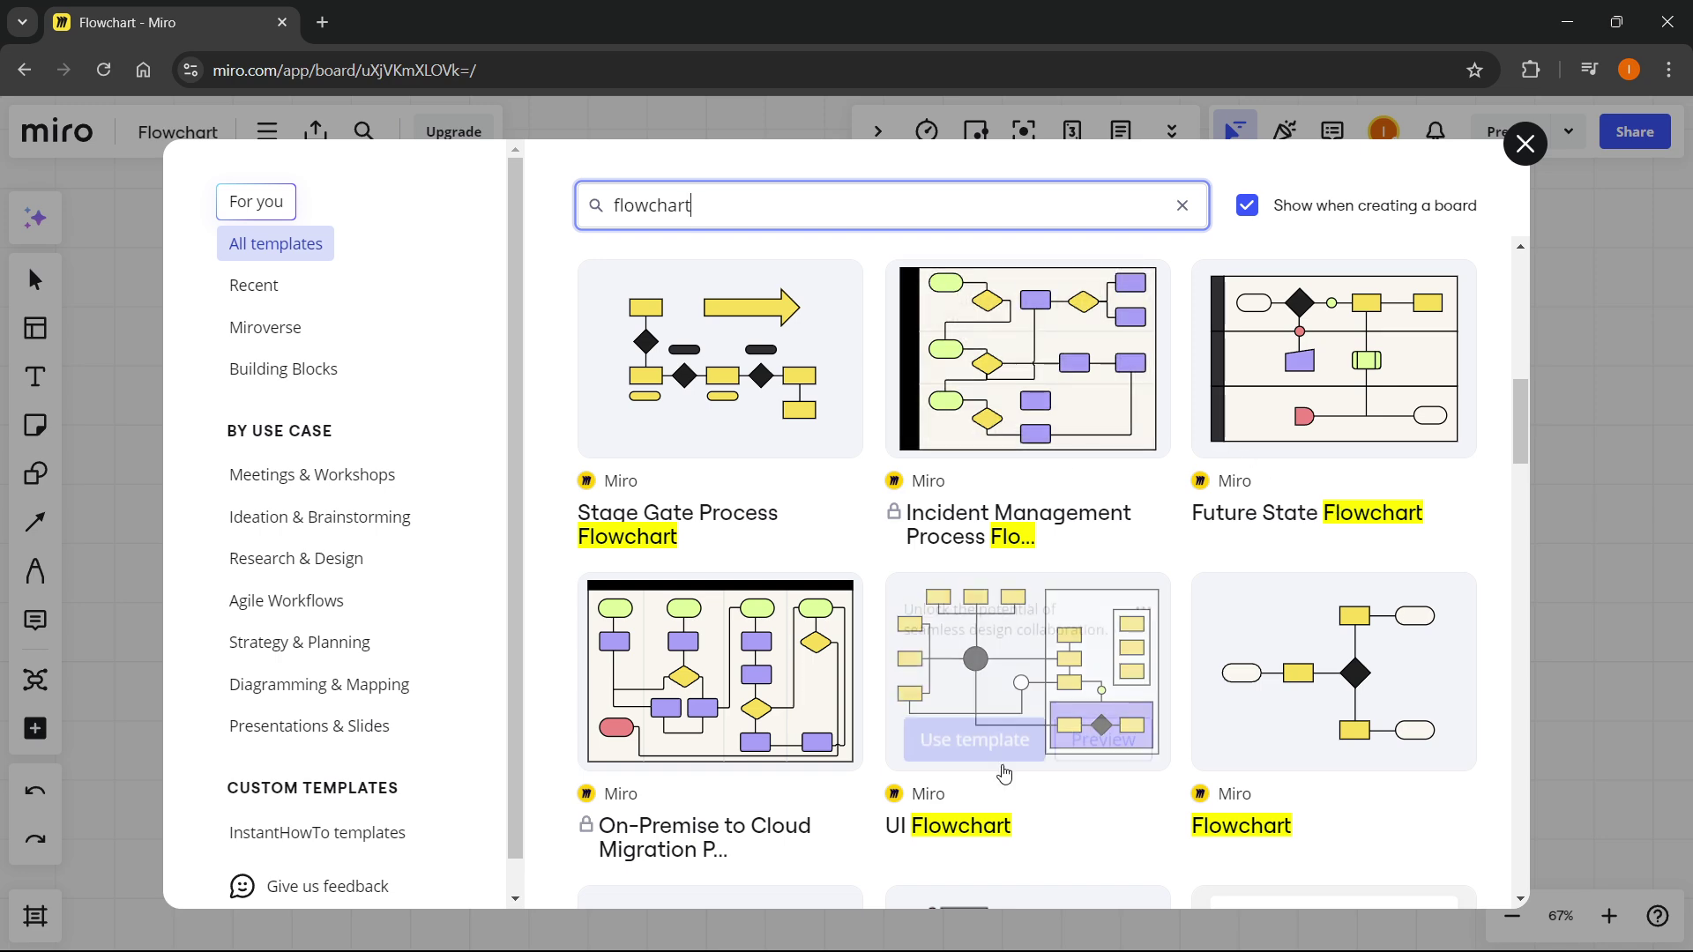
scroll(788, 668, "up", 4)
scroll(882, 687, "up", 5)
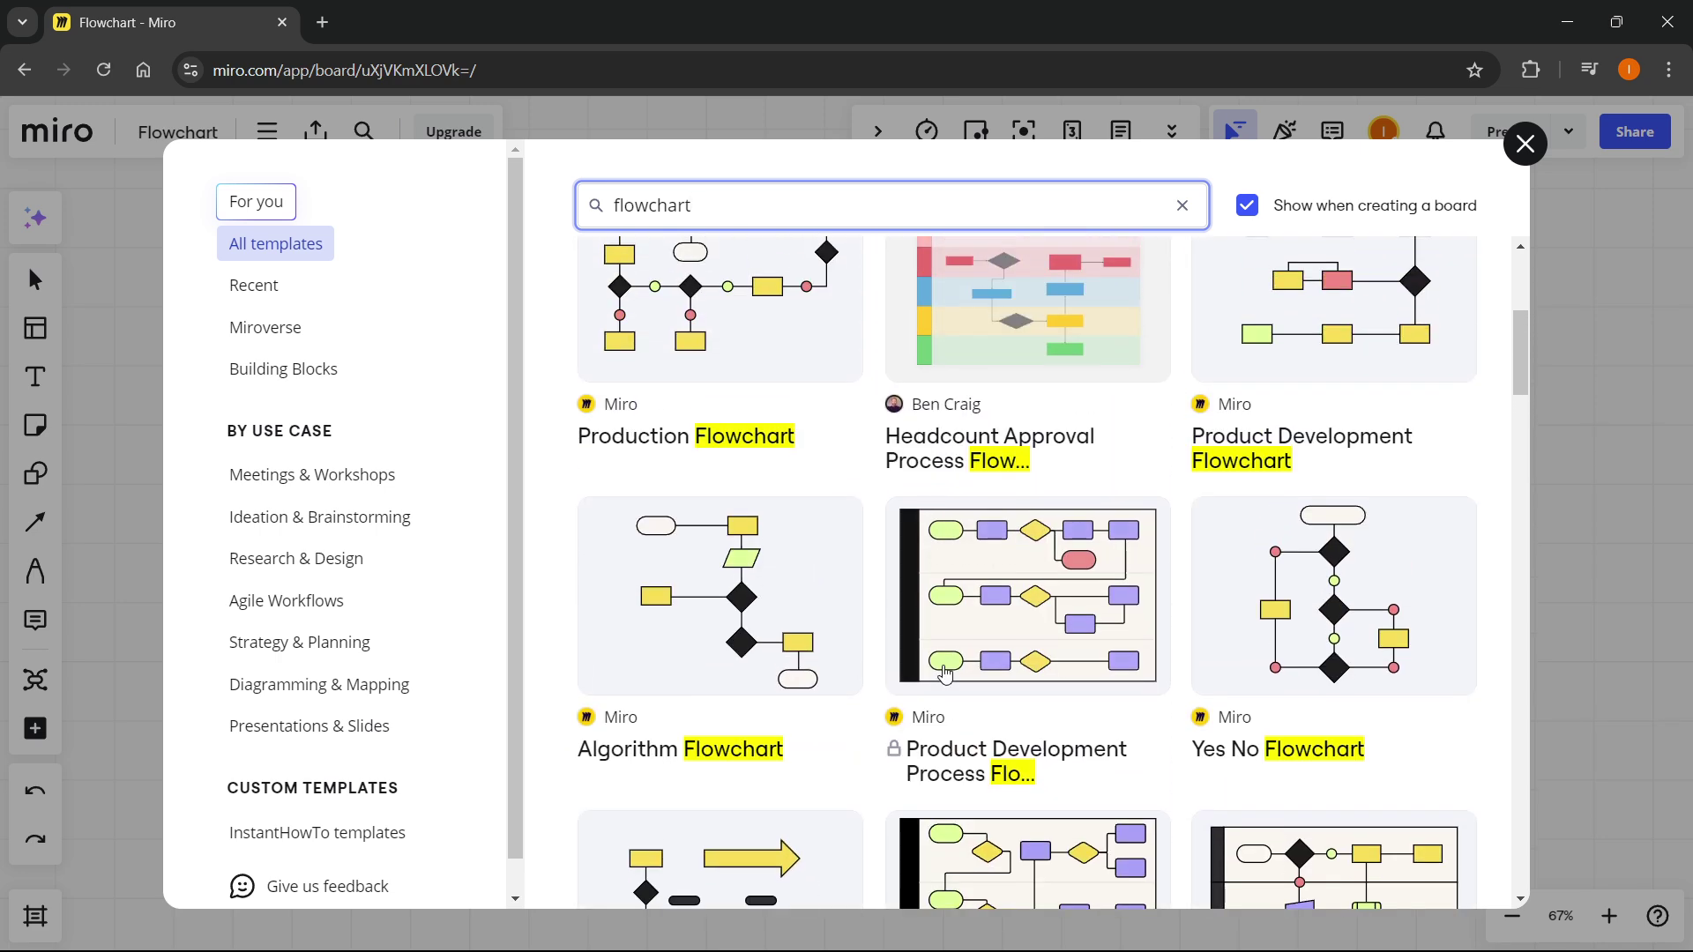
mouse_move(969, 705)
scroll(969, 706, "down", 8)
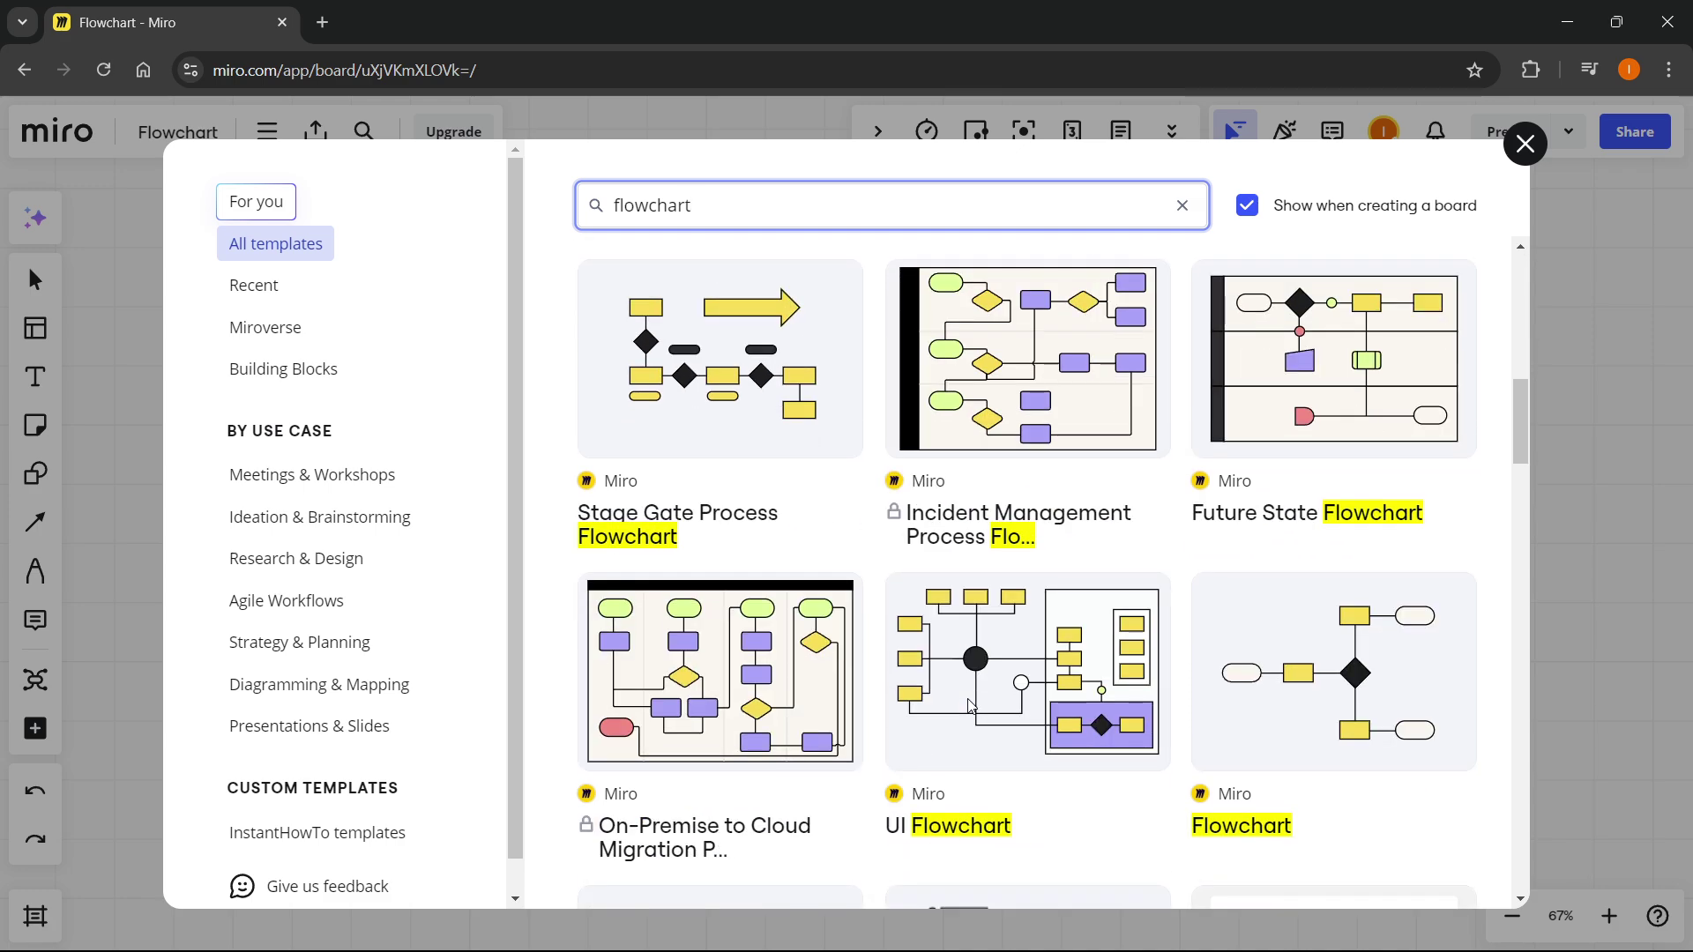
scroll(1439, 556, "up", 1)
mouse_move(1439, 555)
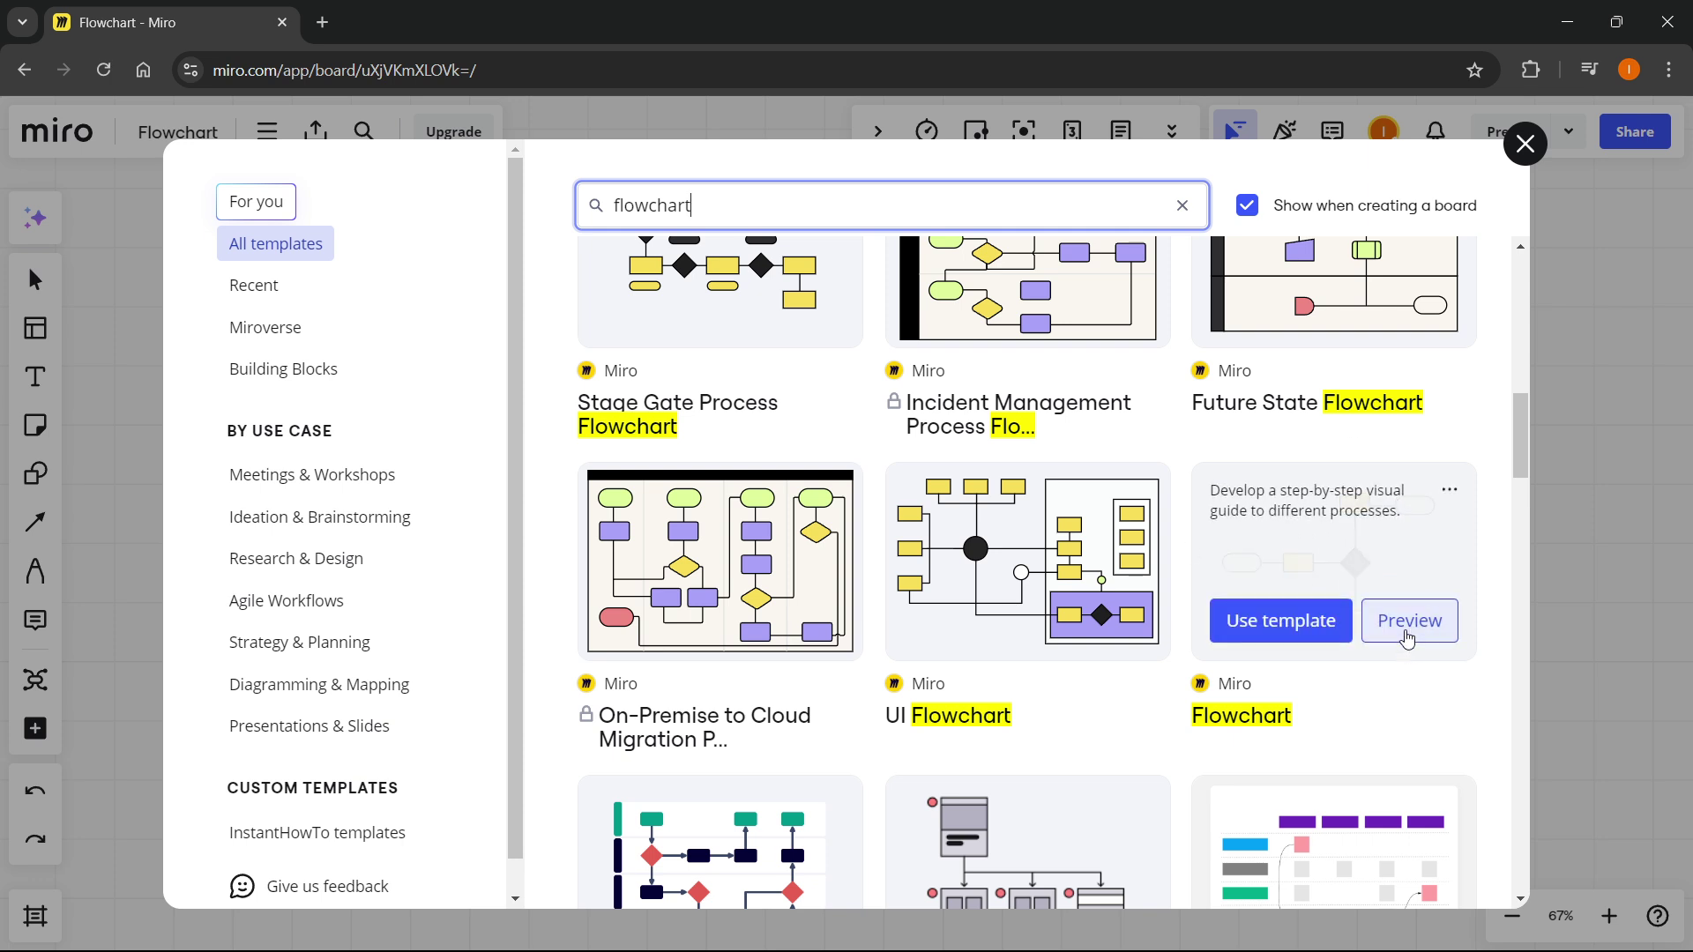
left_click(1406, 633)
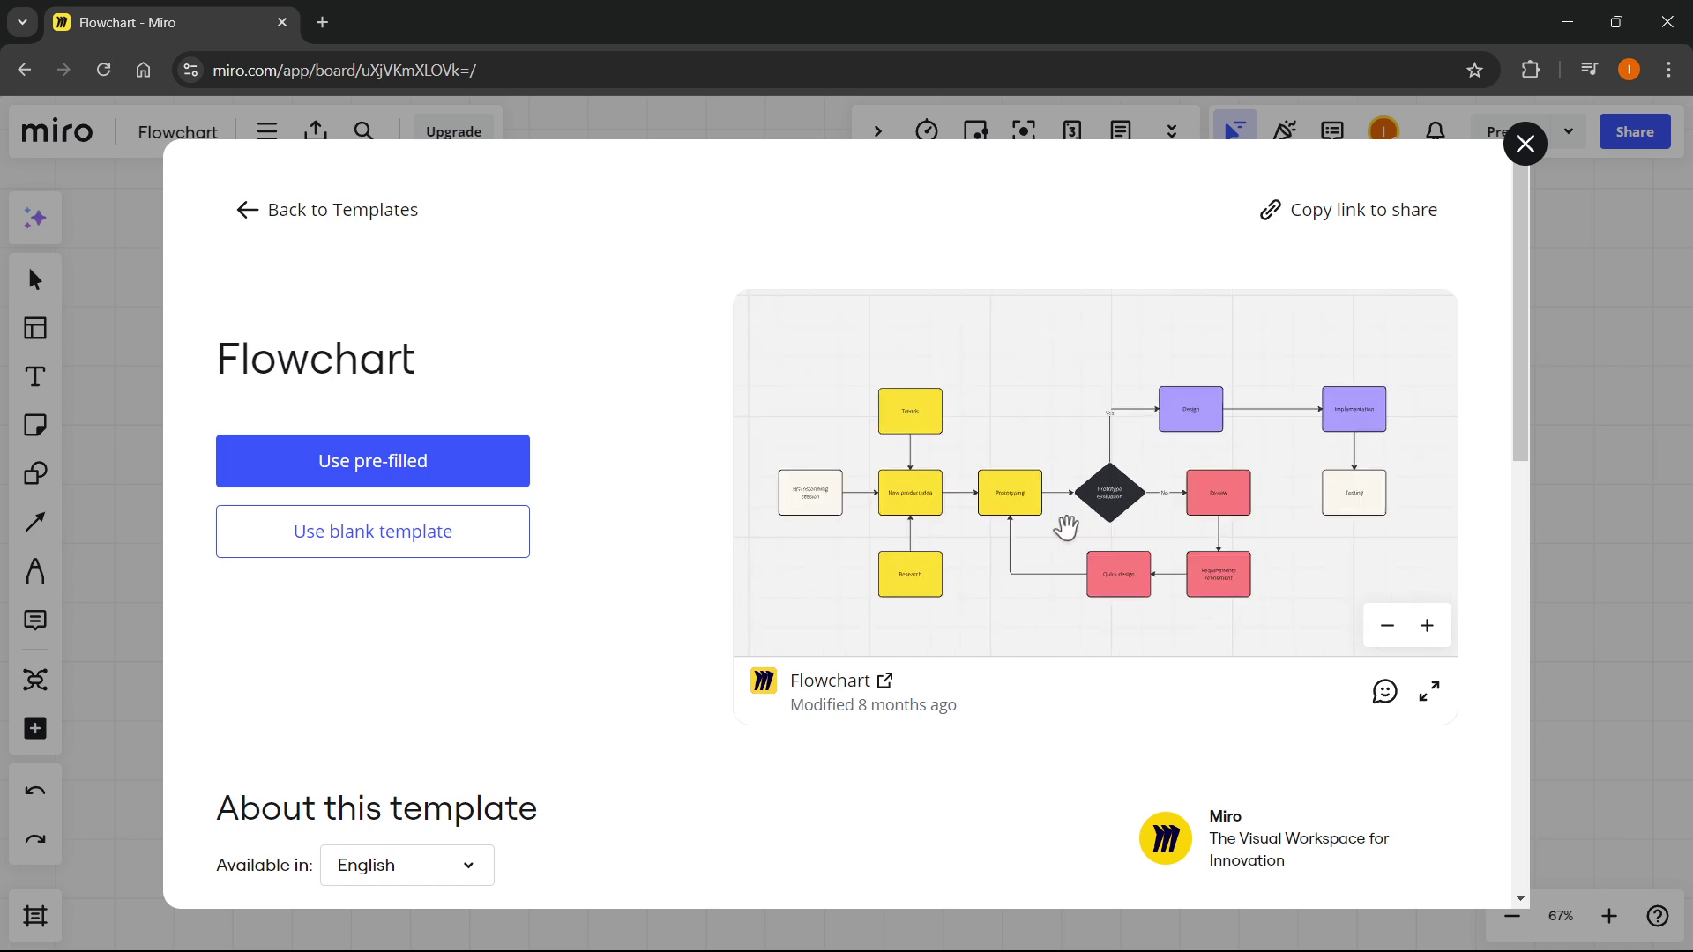
scroll(1108, 480, "up", 5)
left_click_drag(1190, 472, 1099, 518)
scroll(1102, 511, "down", 4)
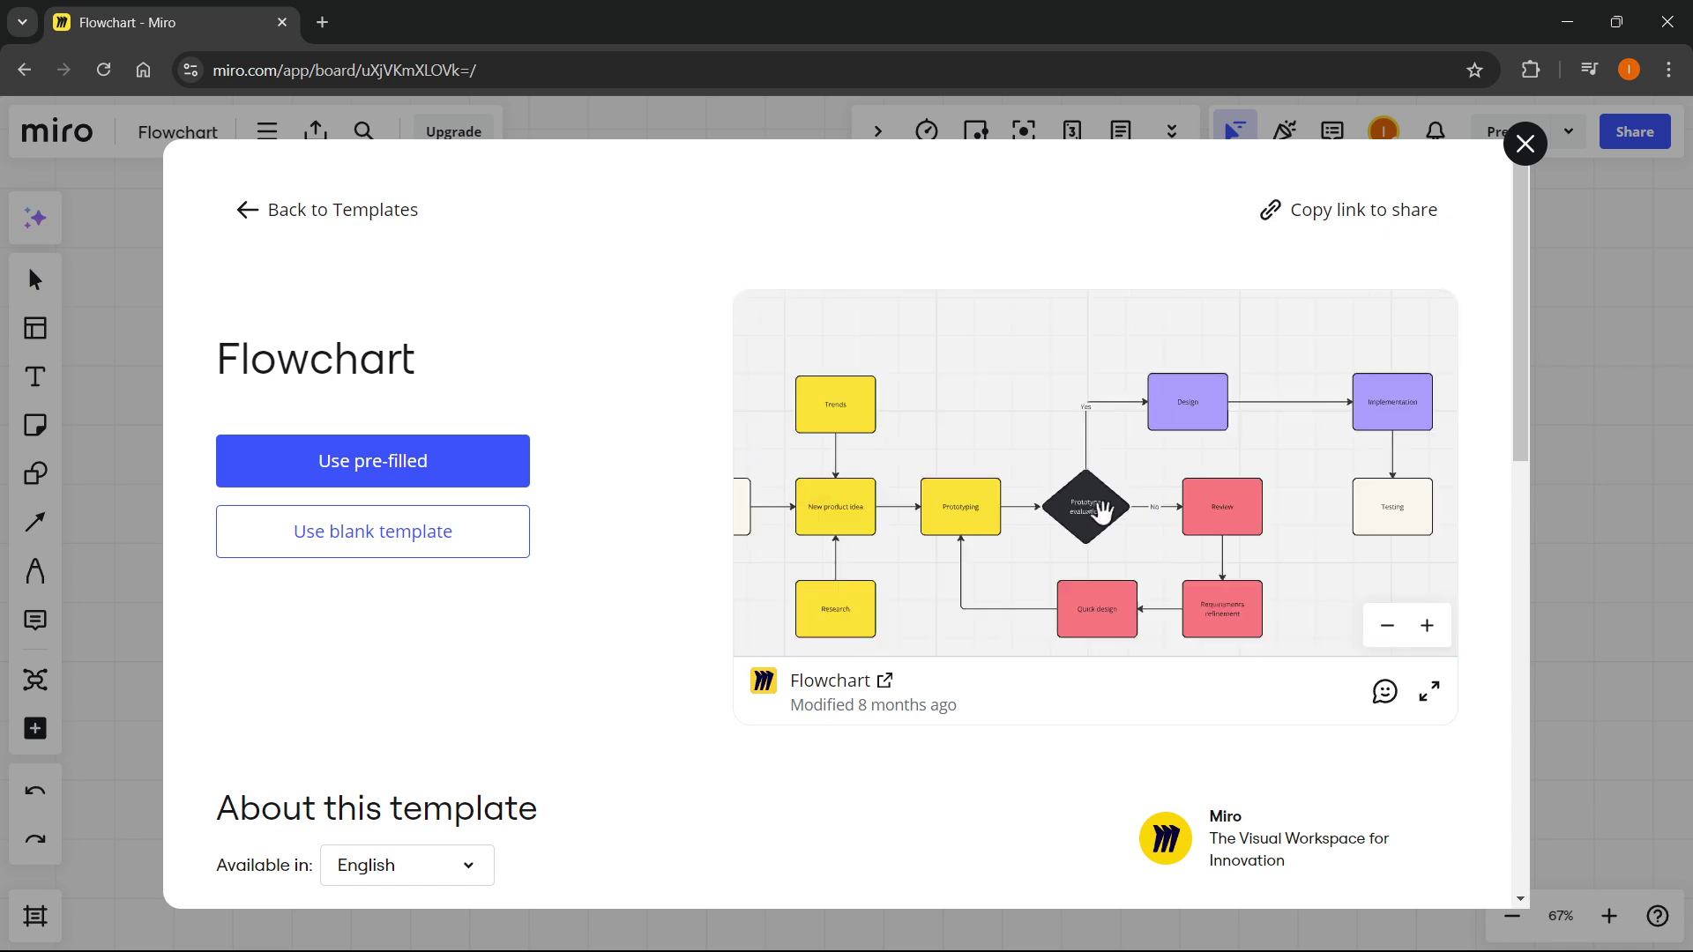
scroll(1103, 512, "down", 3)
scroll(1132, 496, "up", 2)
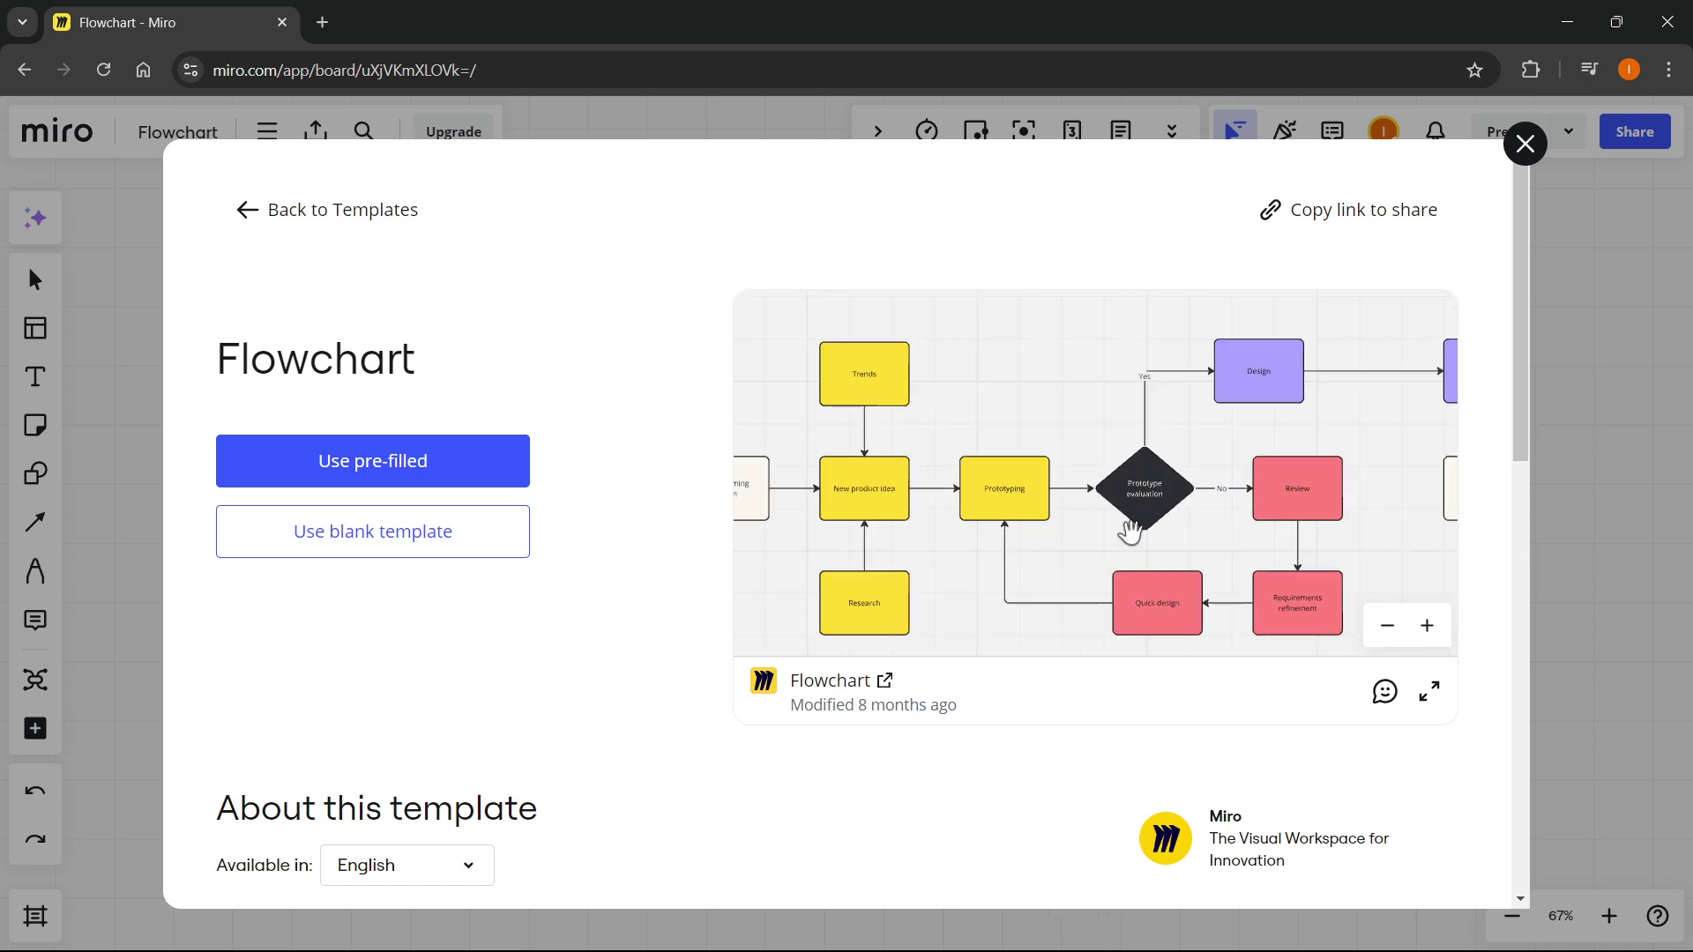
scroll(1130, 532, "down", 3)
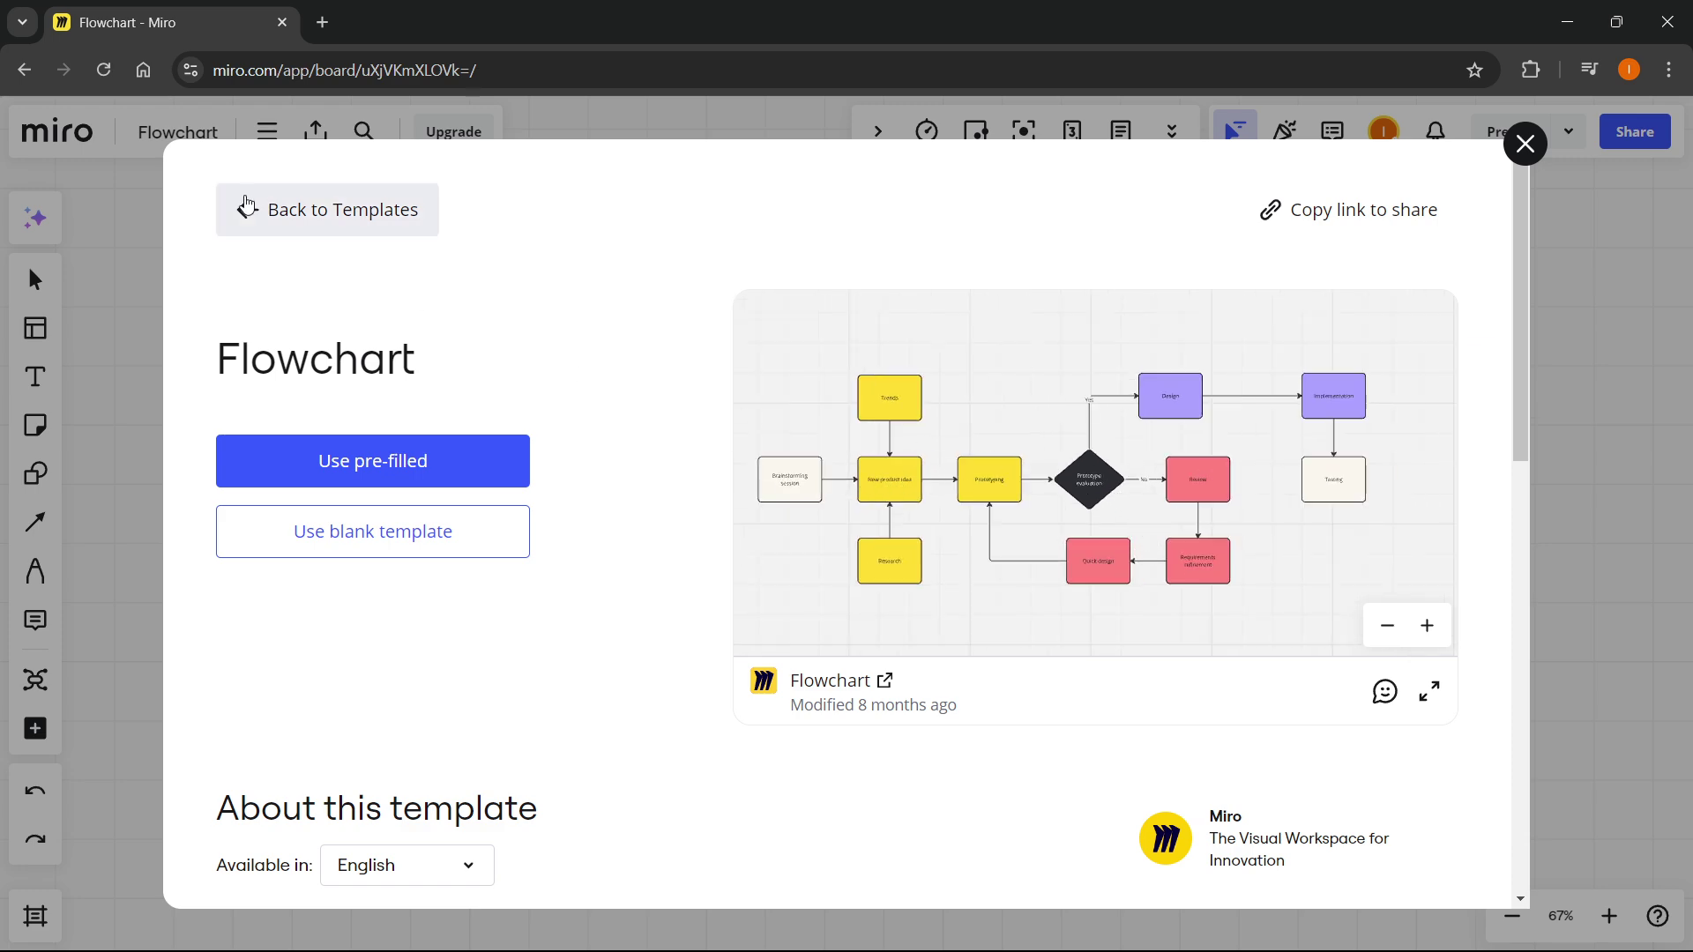
left_click(247, 208)
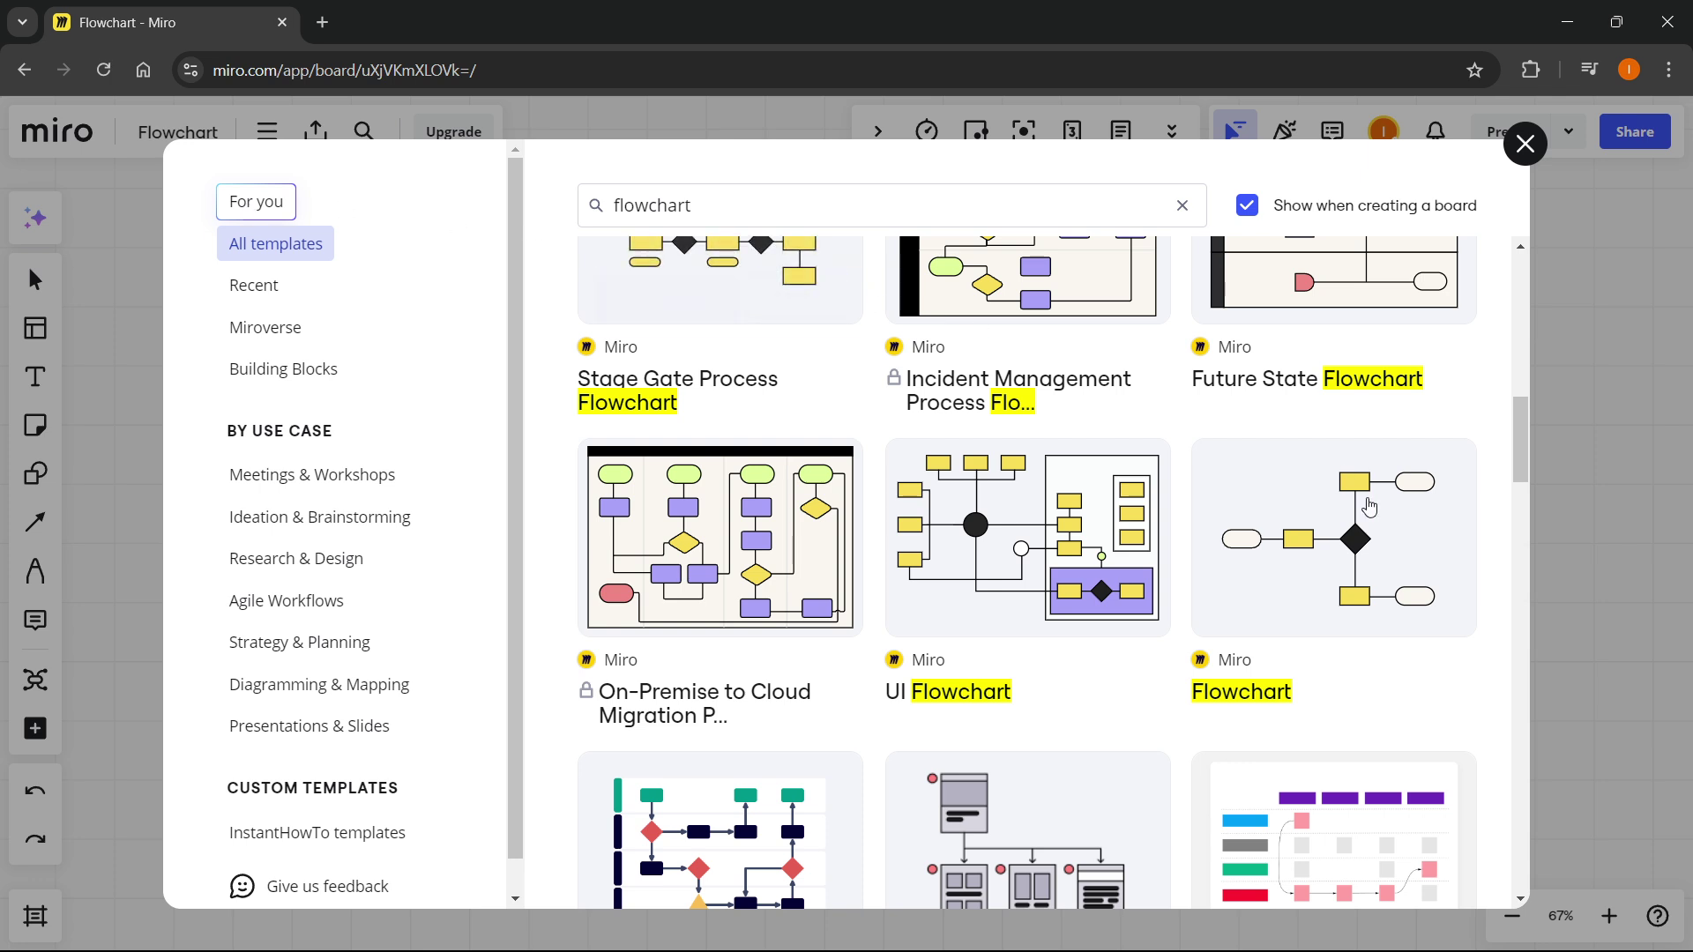
mouse_move(1305, 600)
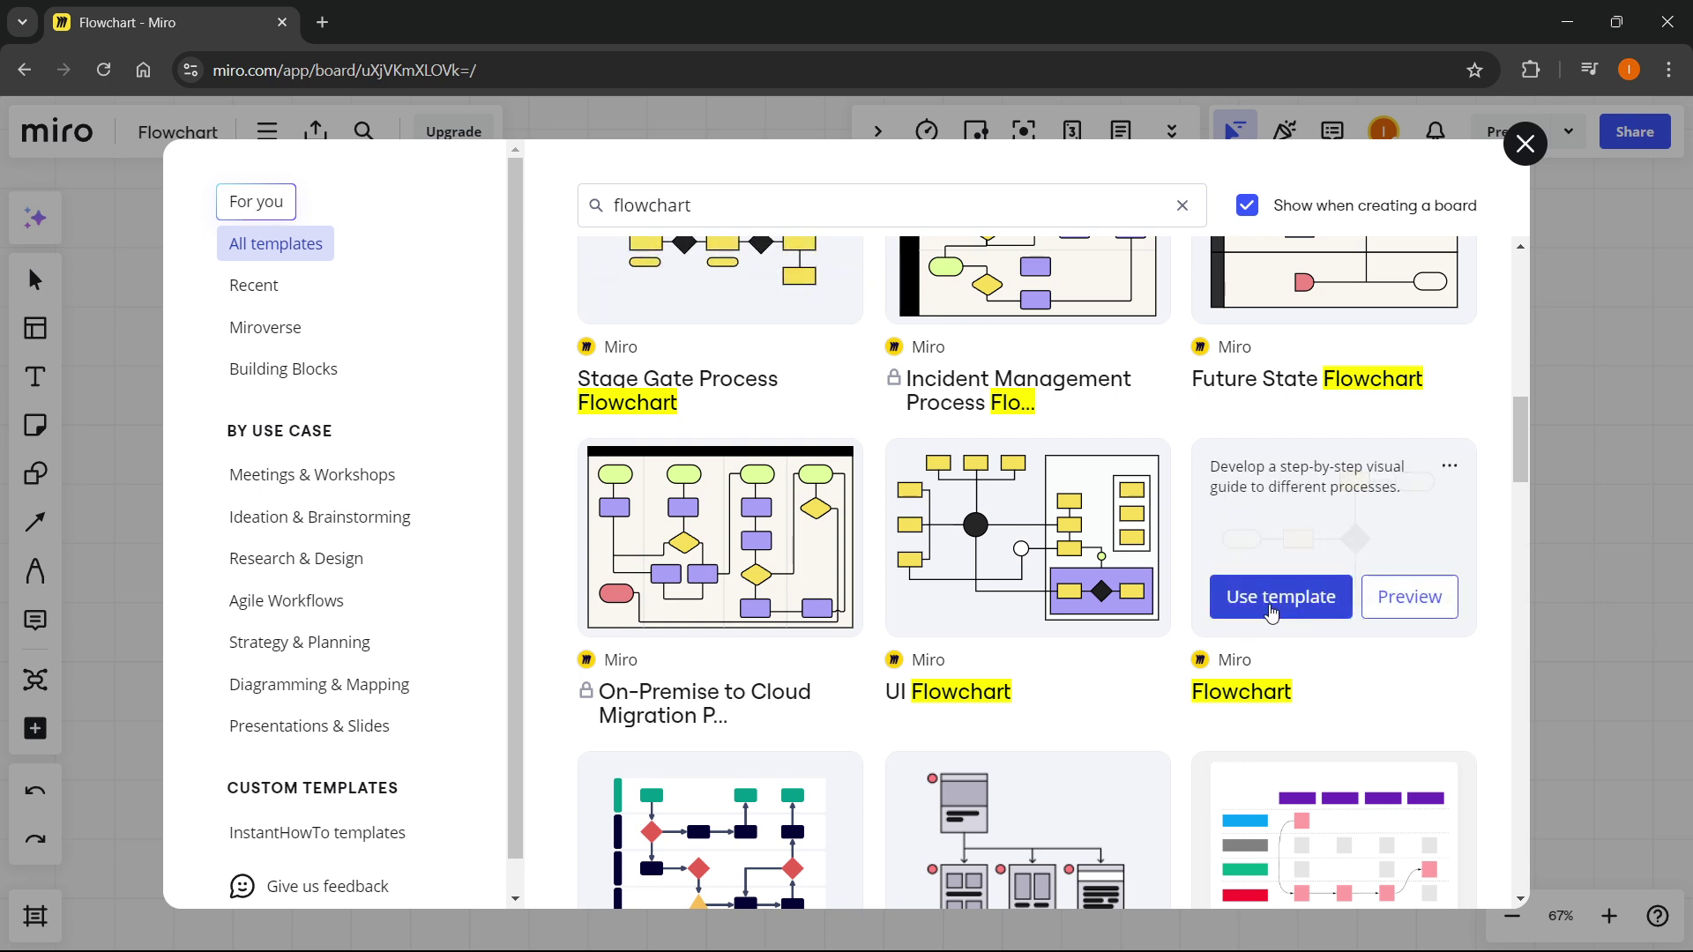
Step: Add the Flowchart template to the board, deselect it and close the Diagramming panel
left_click(1270, 608)
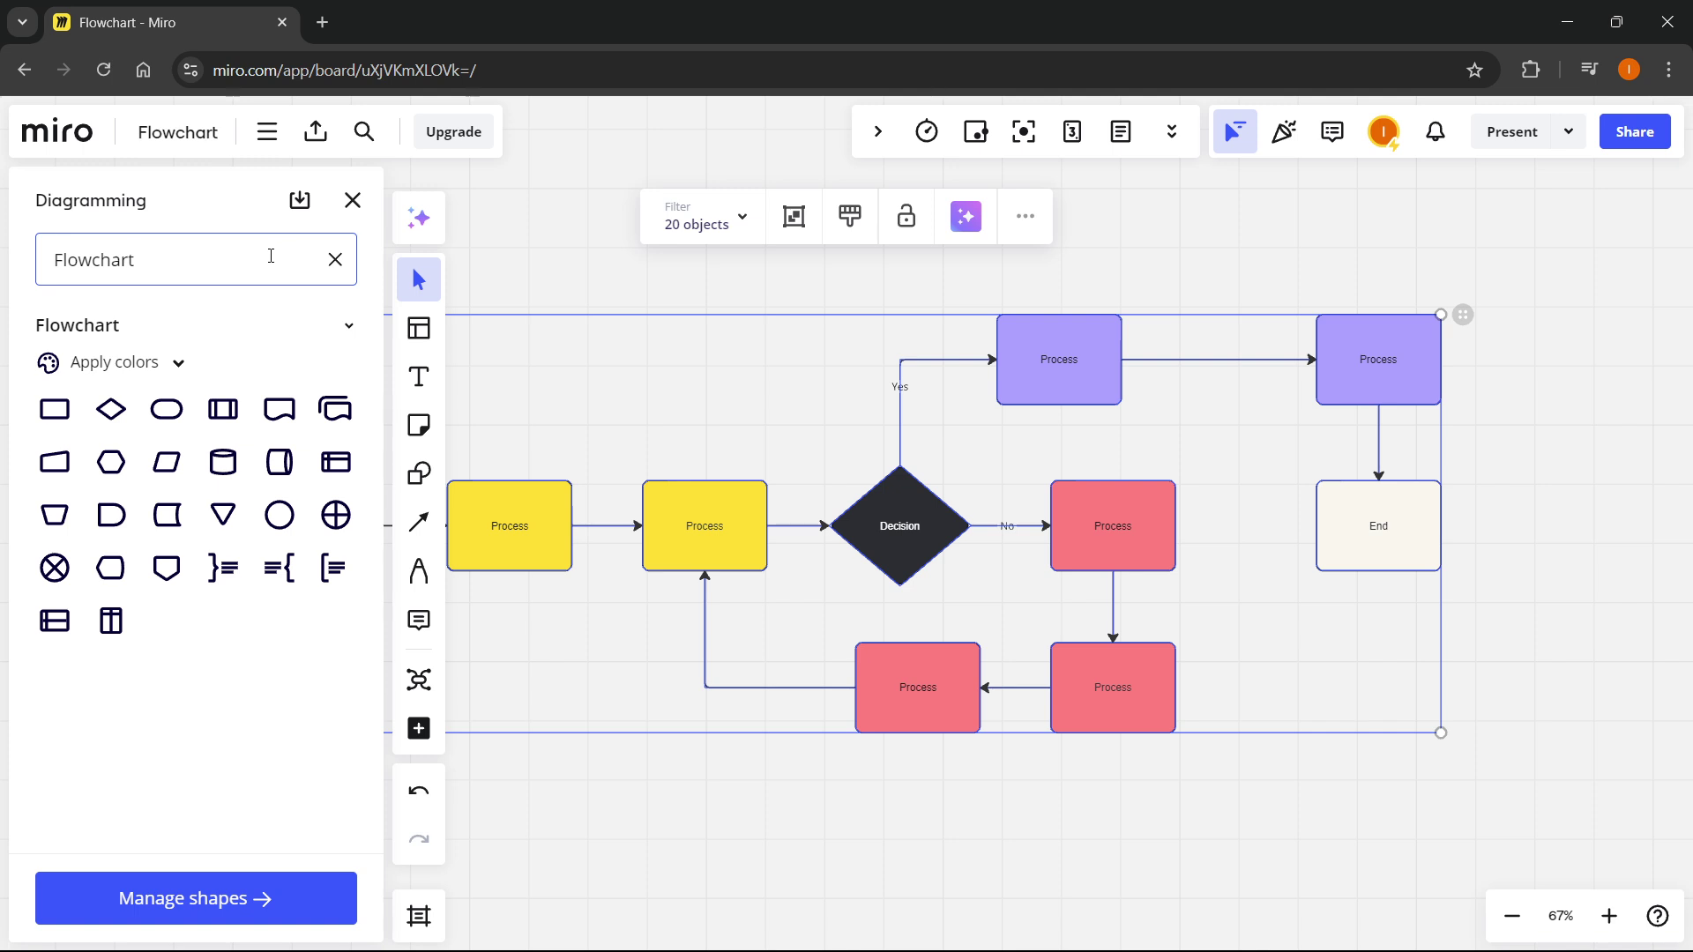
type("1")
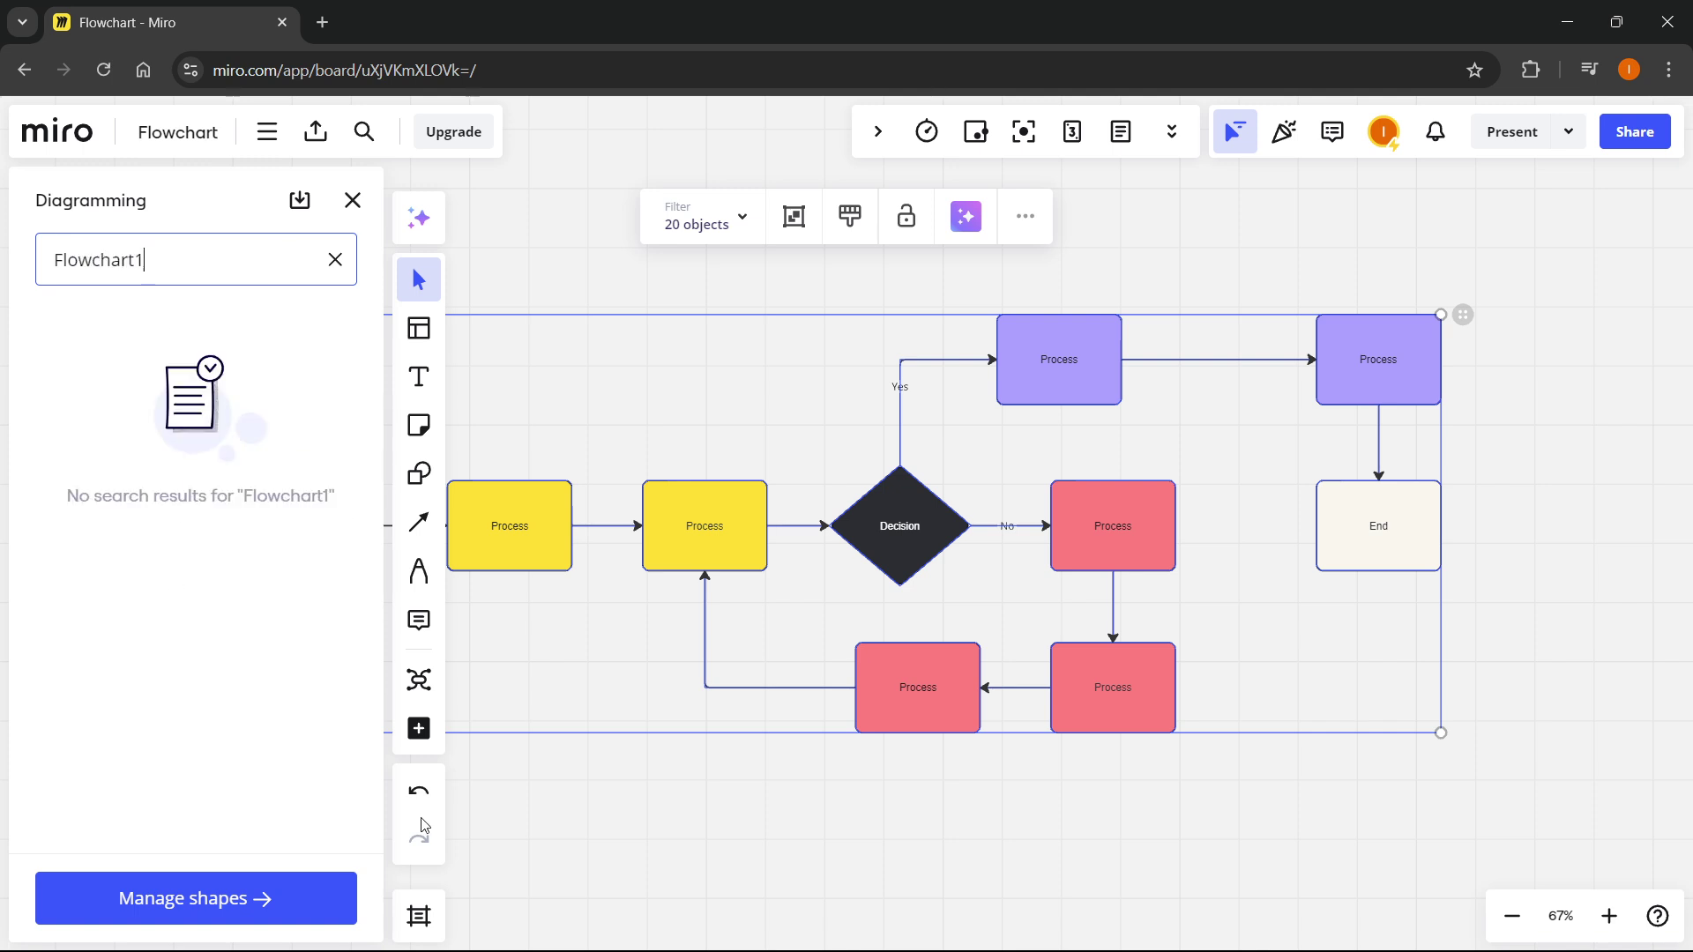
left_click(661, 857)
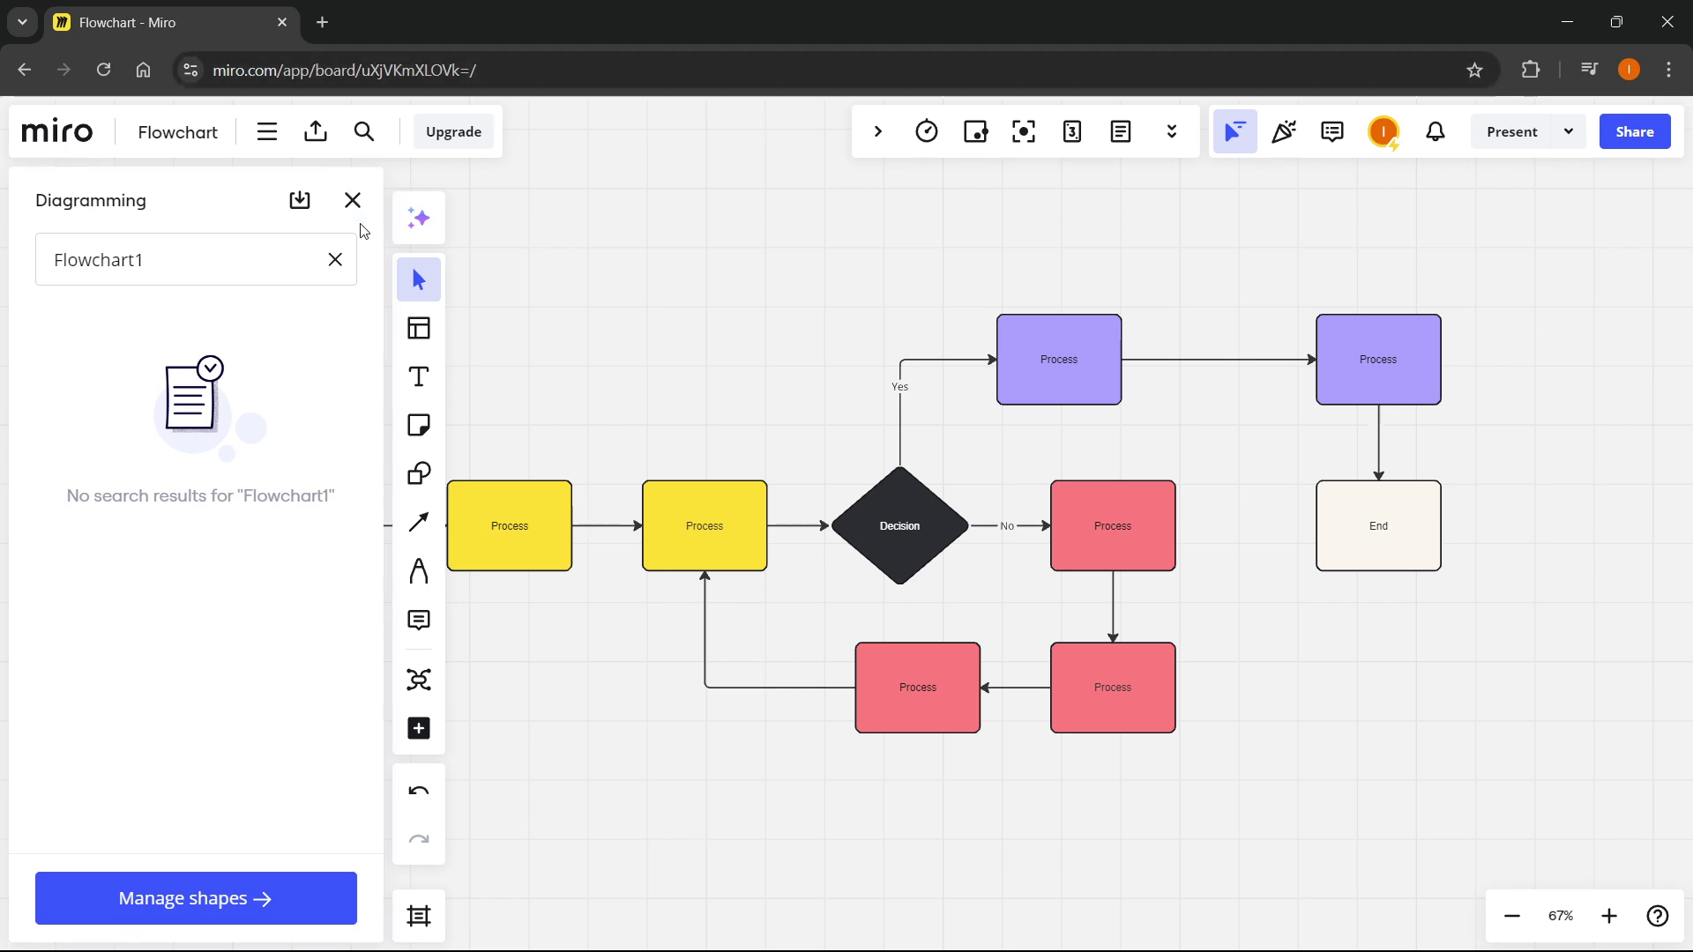
left_click(353, 200)
Step: Open the board details, start deleting the board, then cancel the deletion
left_click(177, 132)
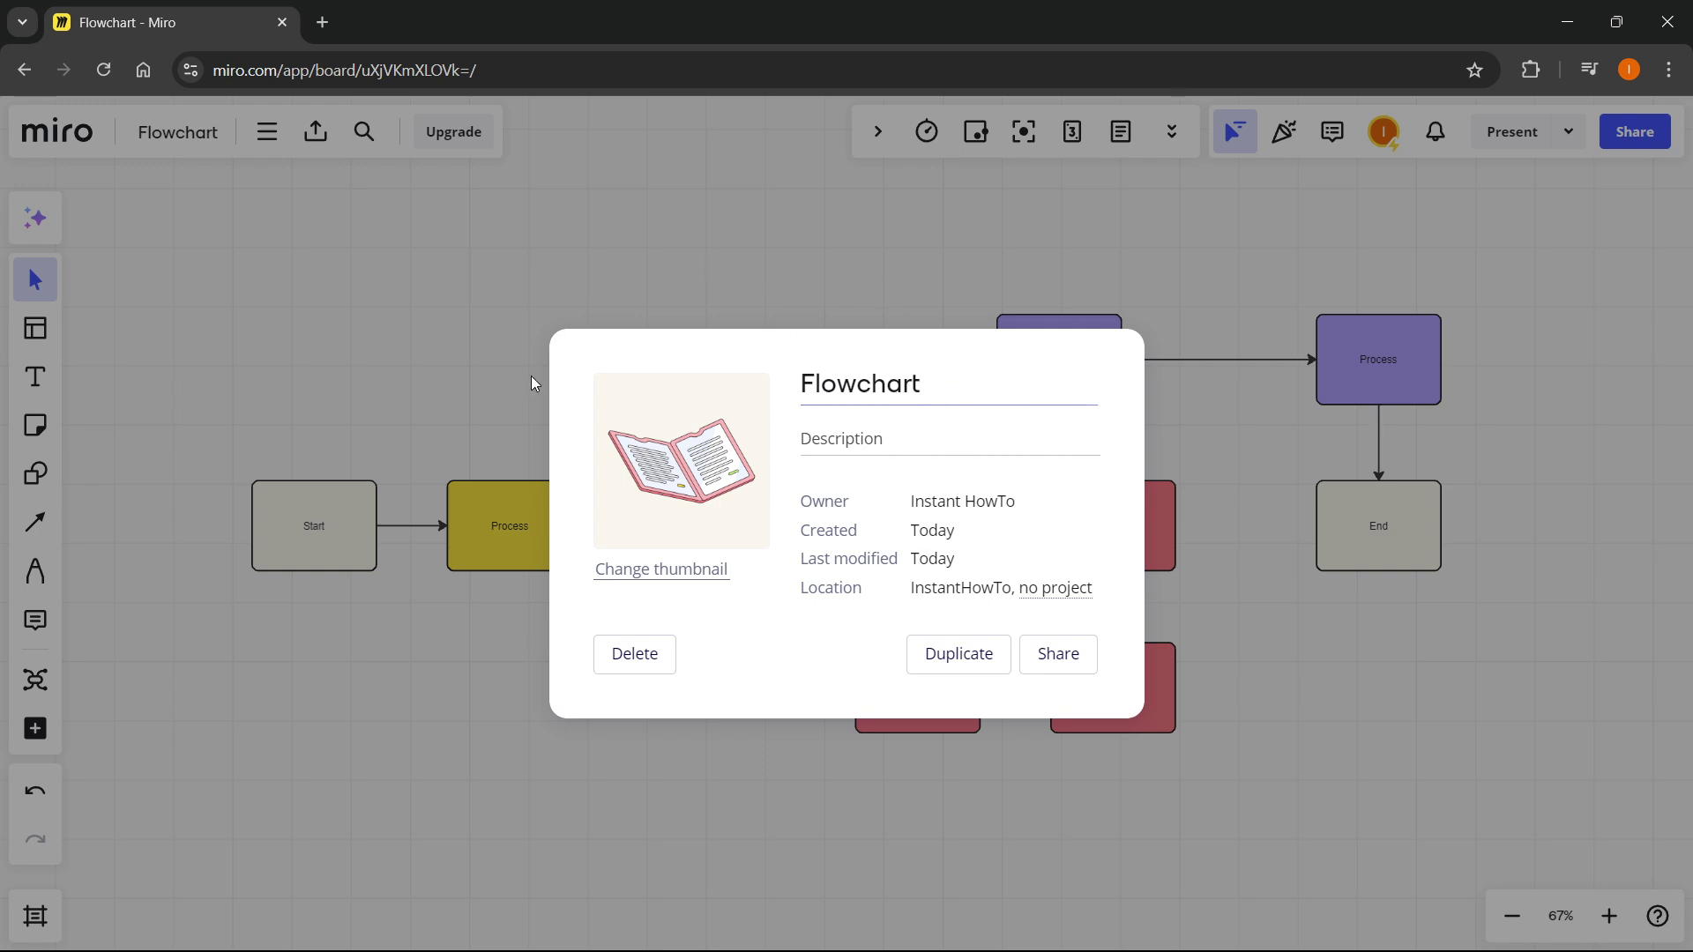
left_click(654, 662)
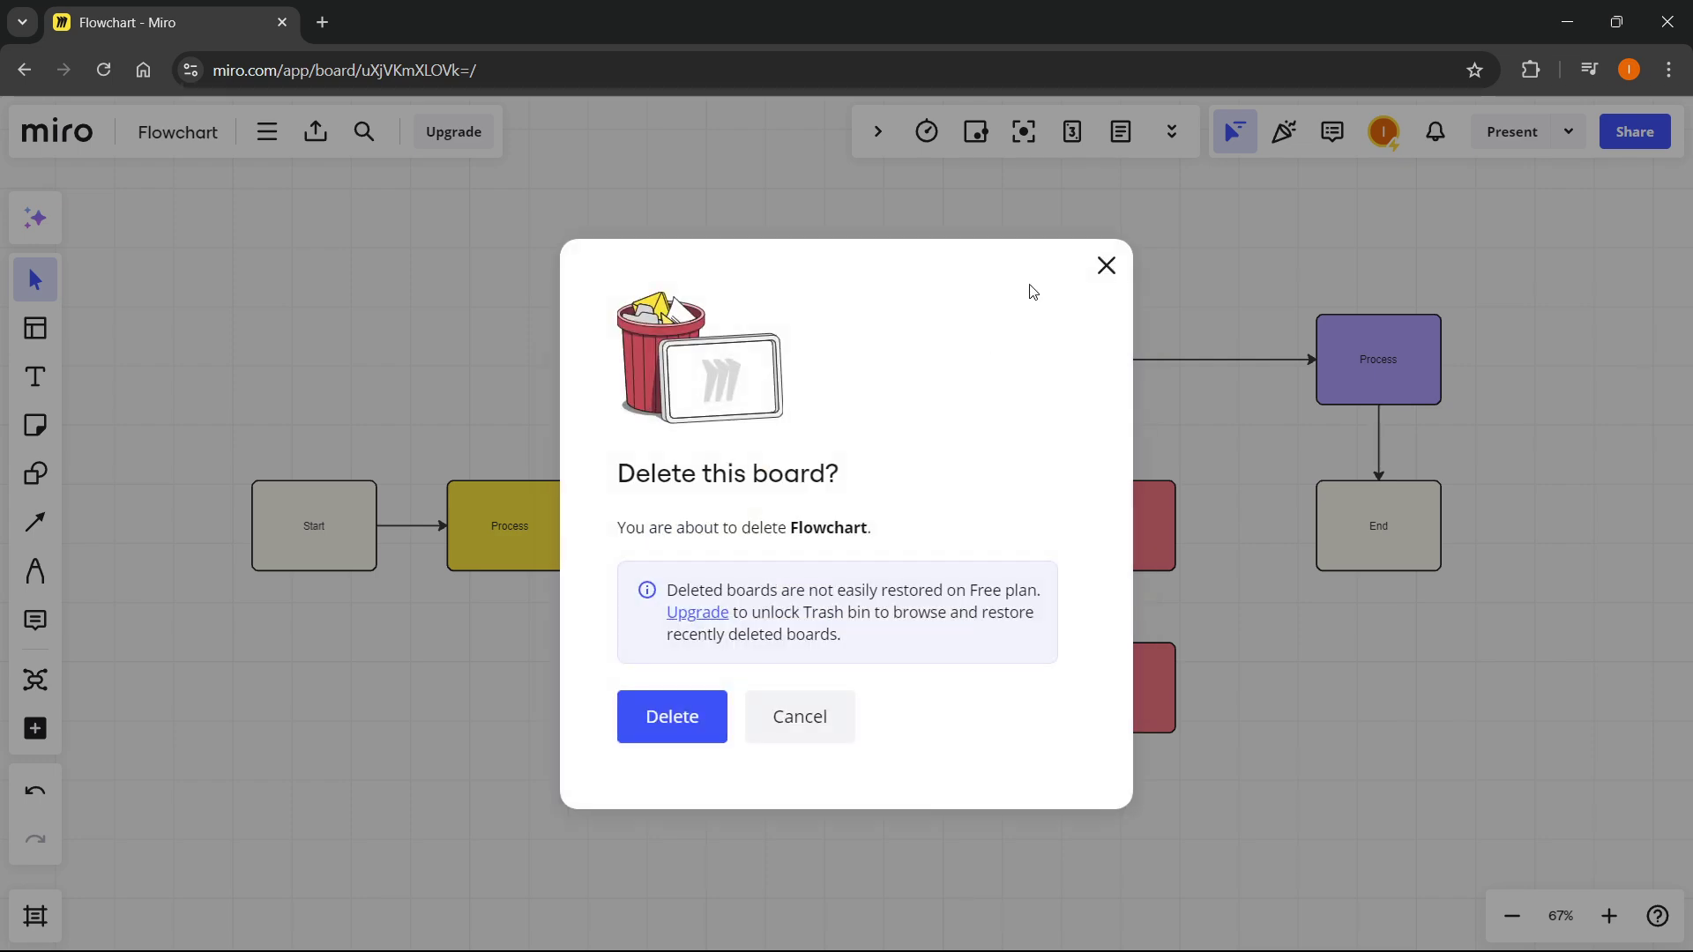
left_click(1106, 269)
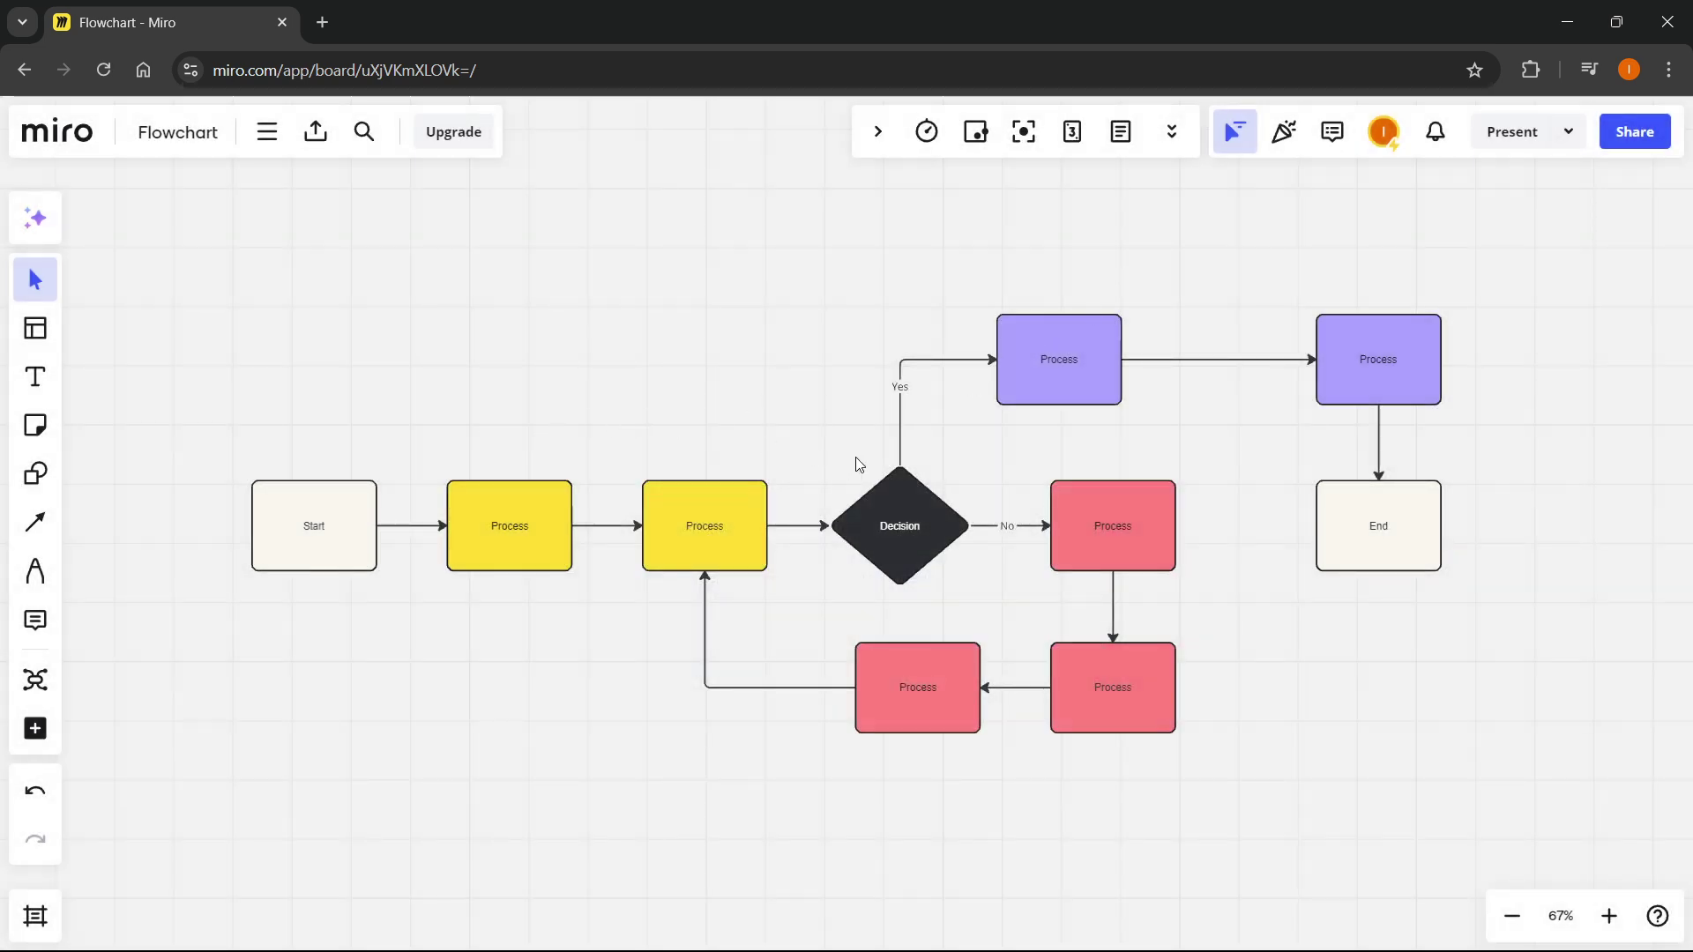
Step: Zoom in and change the Decision diamond's label to 'Is this YouTube video good enough?'
scroll(863, 554, "up", 2)
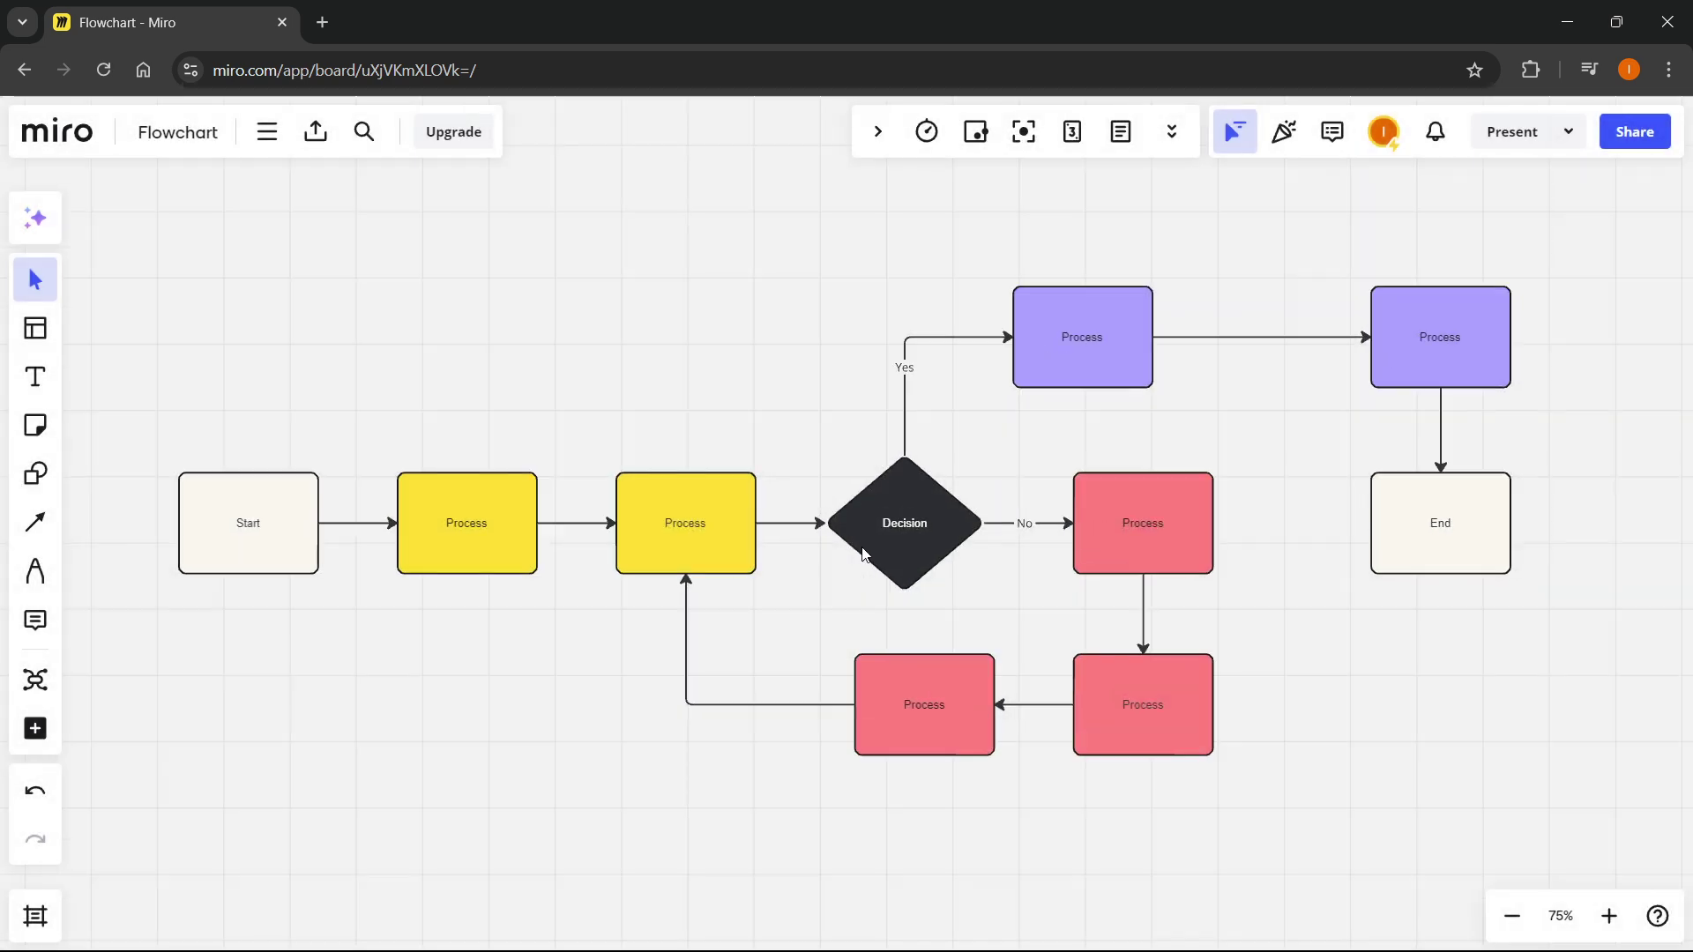
left_click(907, 522)
left_click(1077, 635)
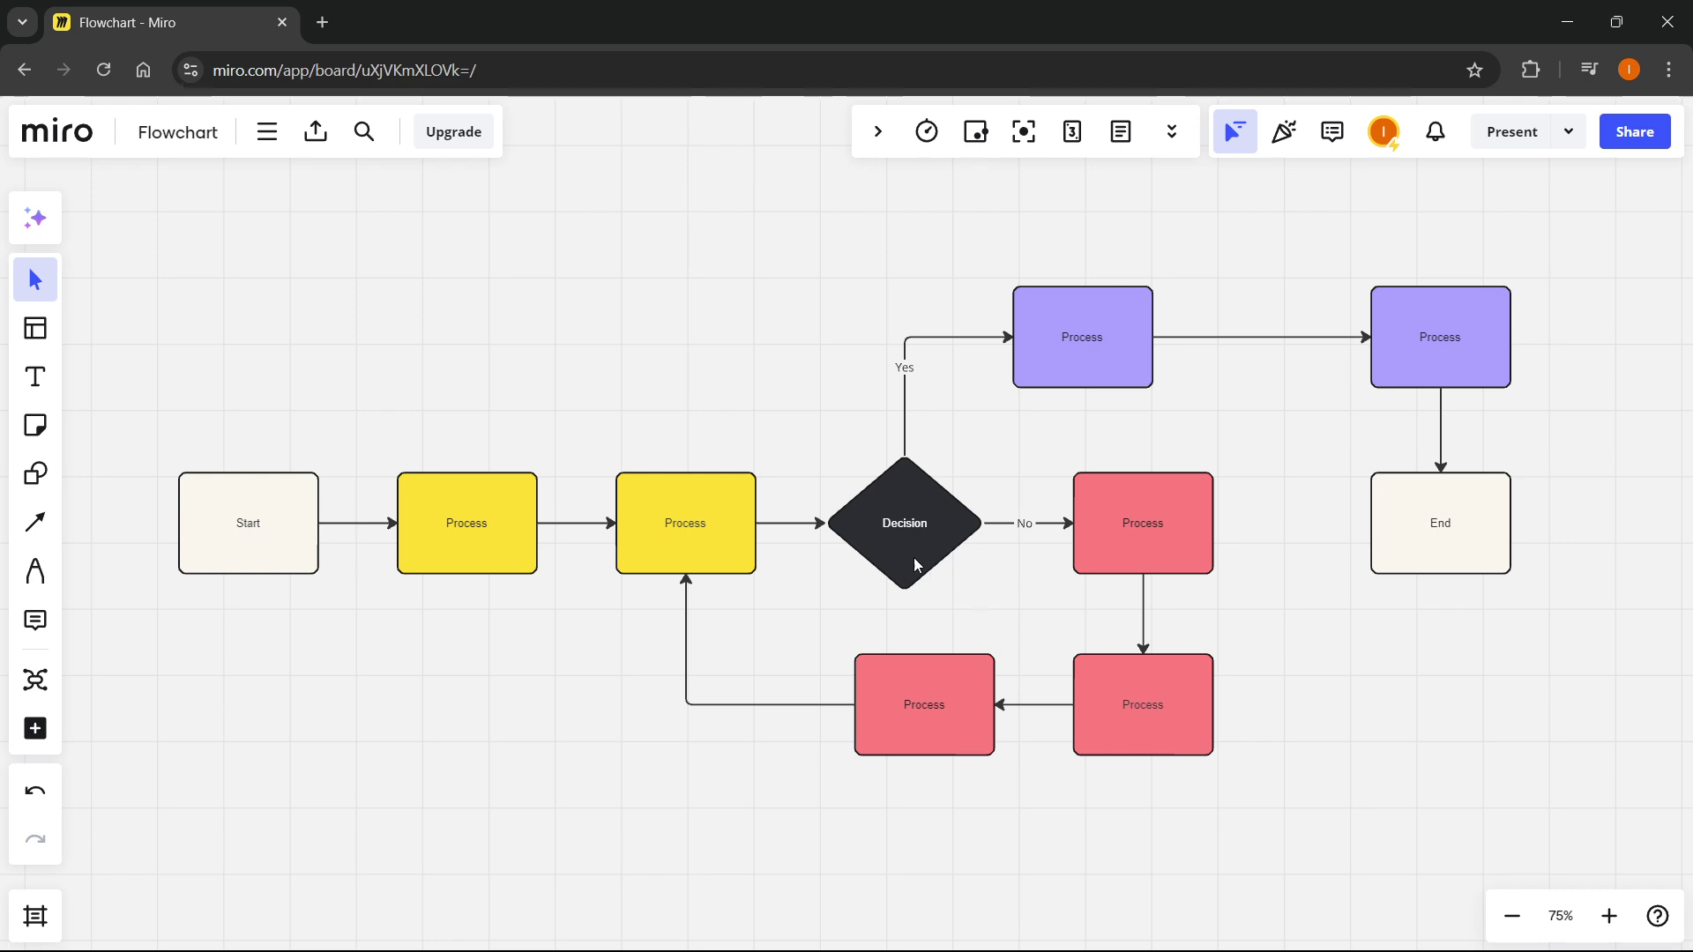
scroll(886, 542, "up", 3)
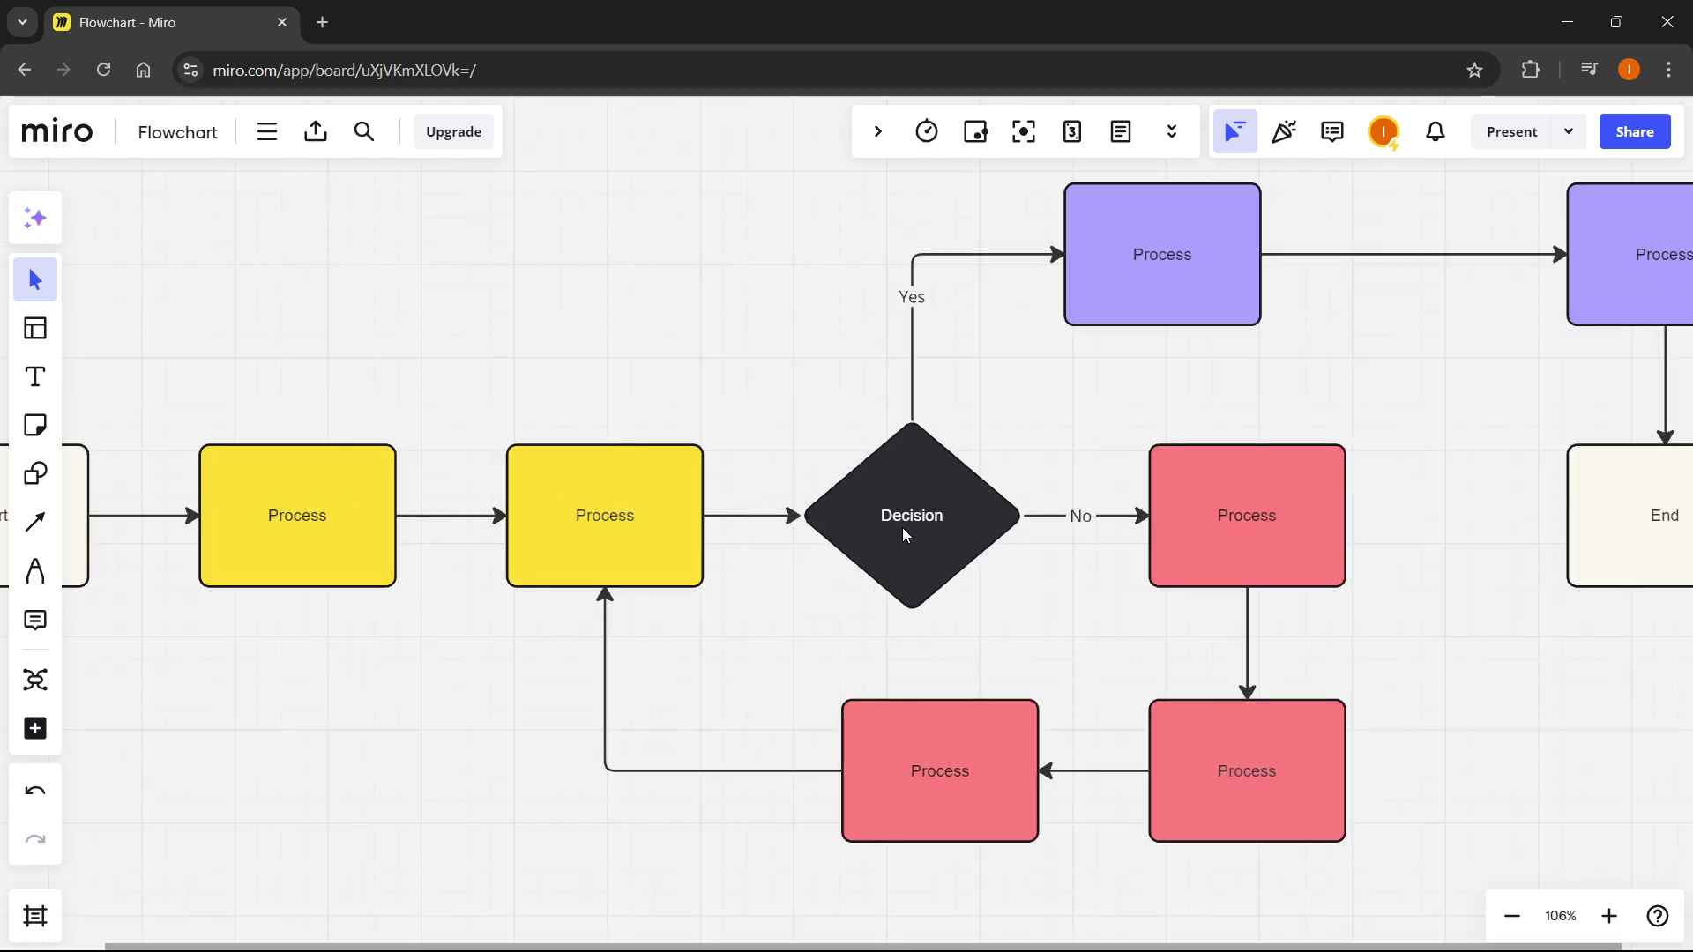
scroll(902, 528, "down", 2)
scroll(901, 533, "down", 1)
scroll(902, 535, "up", 4)
left_click(935, 521)
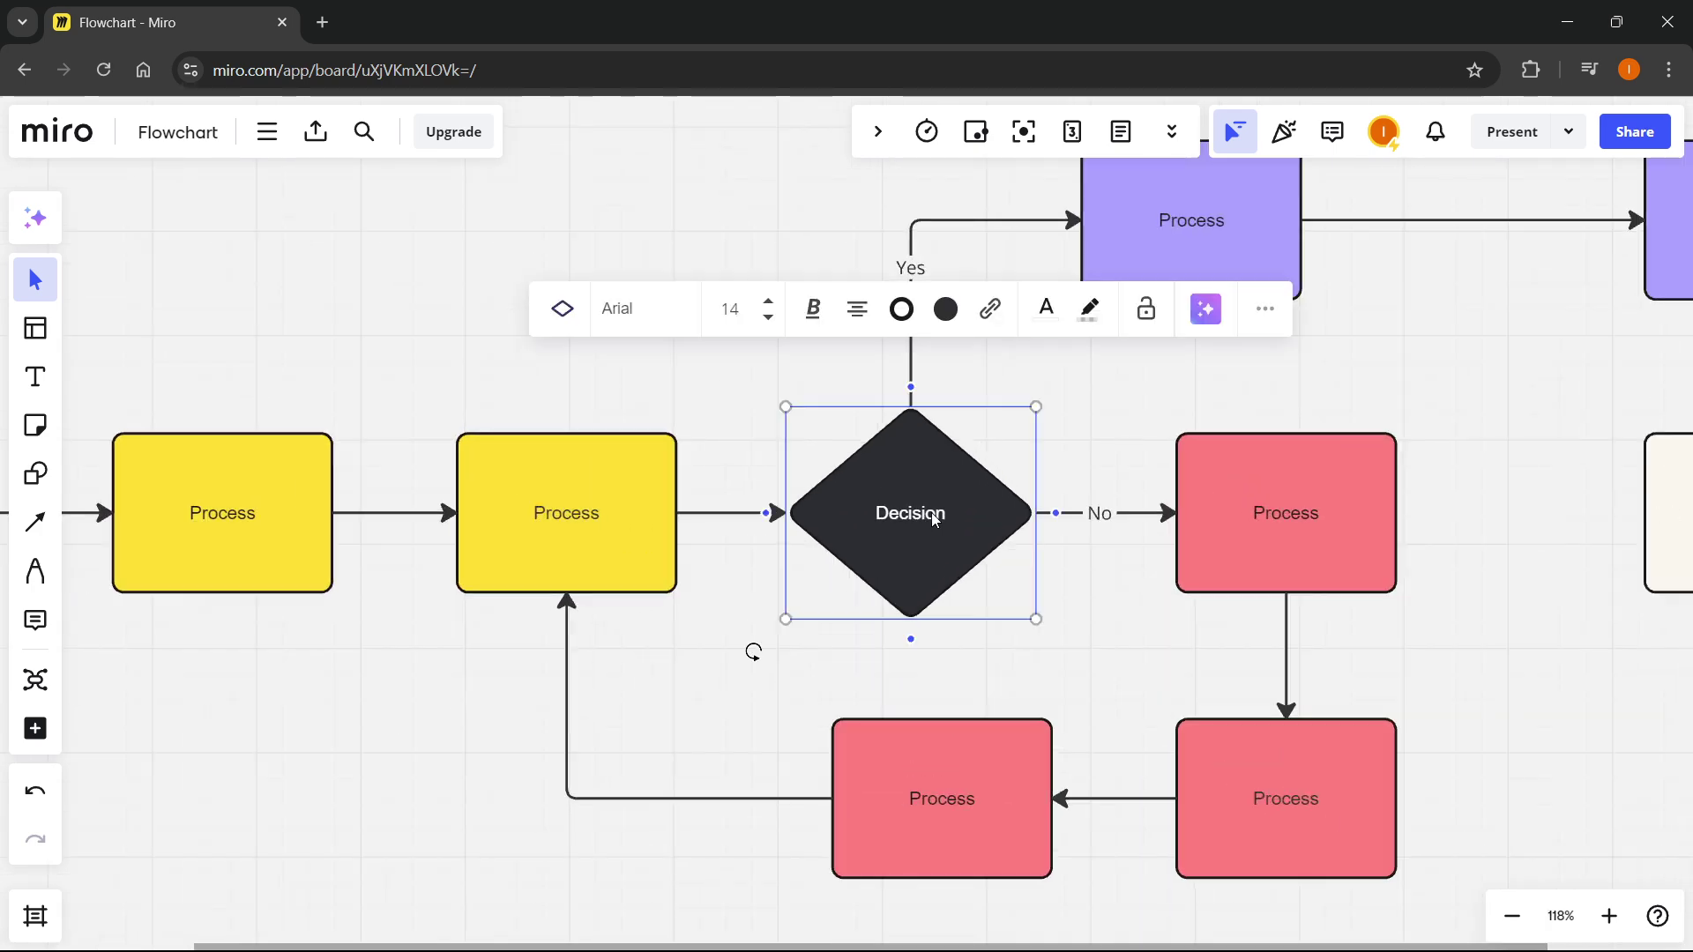
left_click(948, 522)
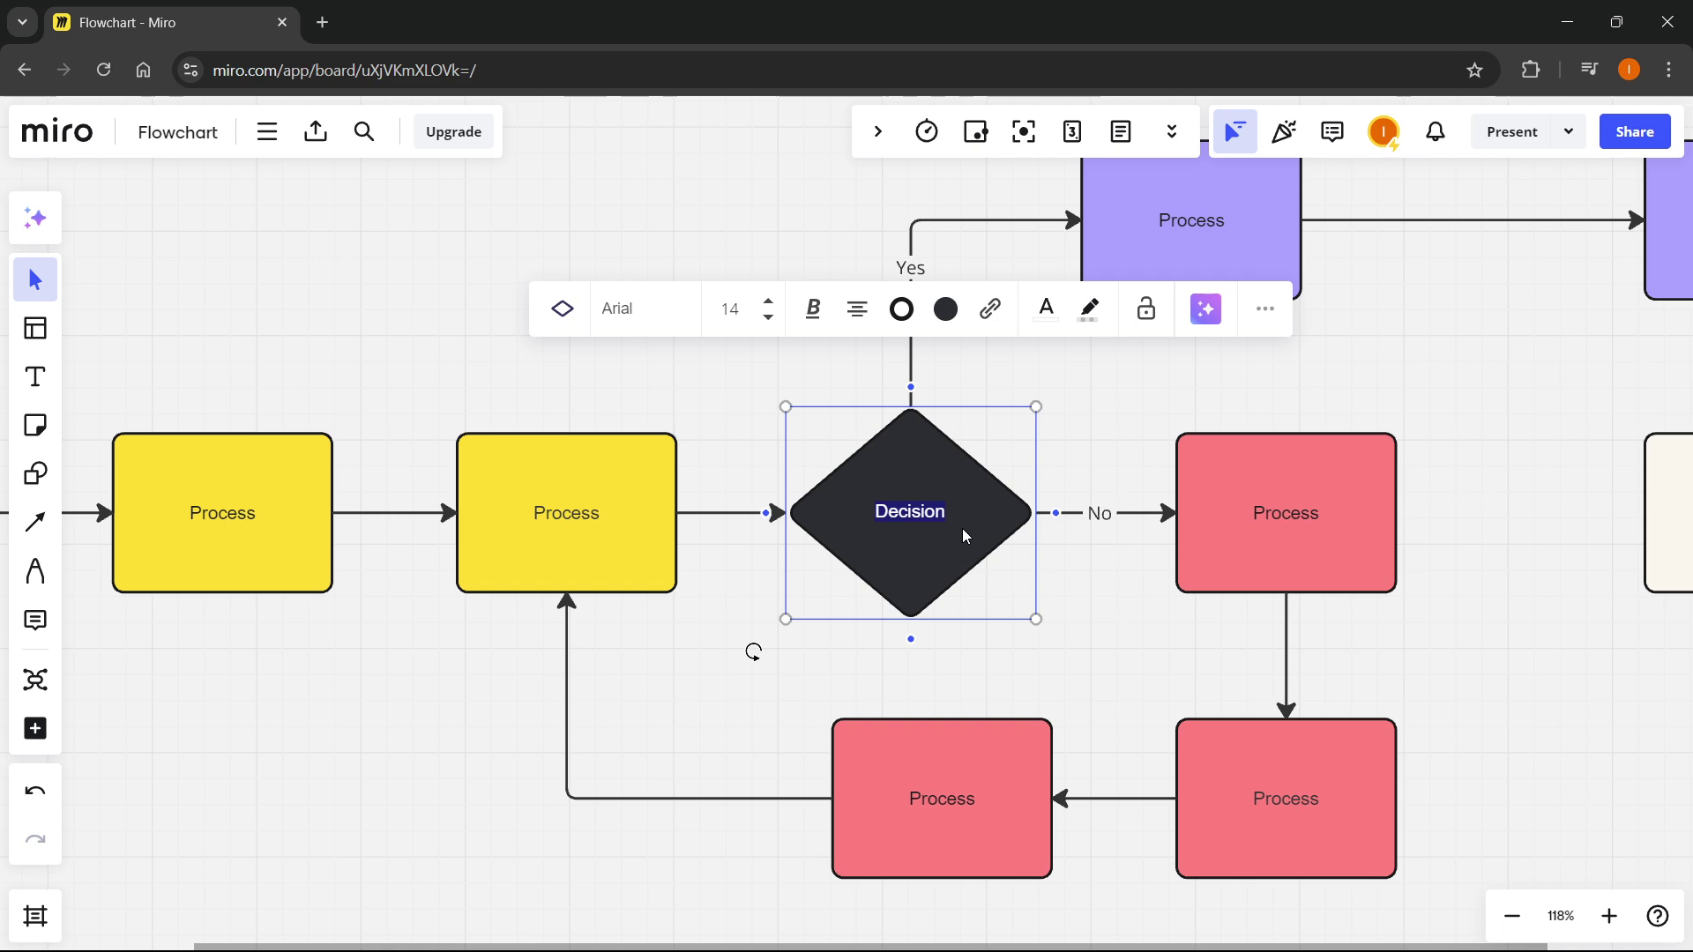
type("Is this ")
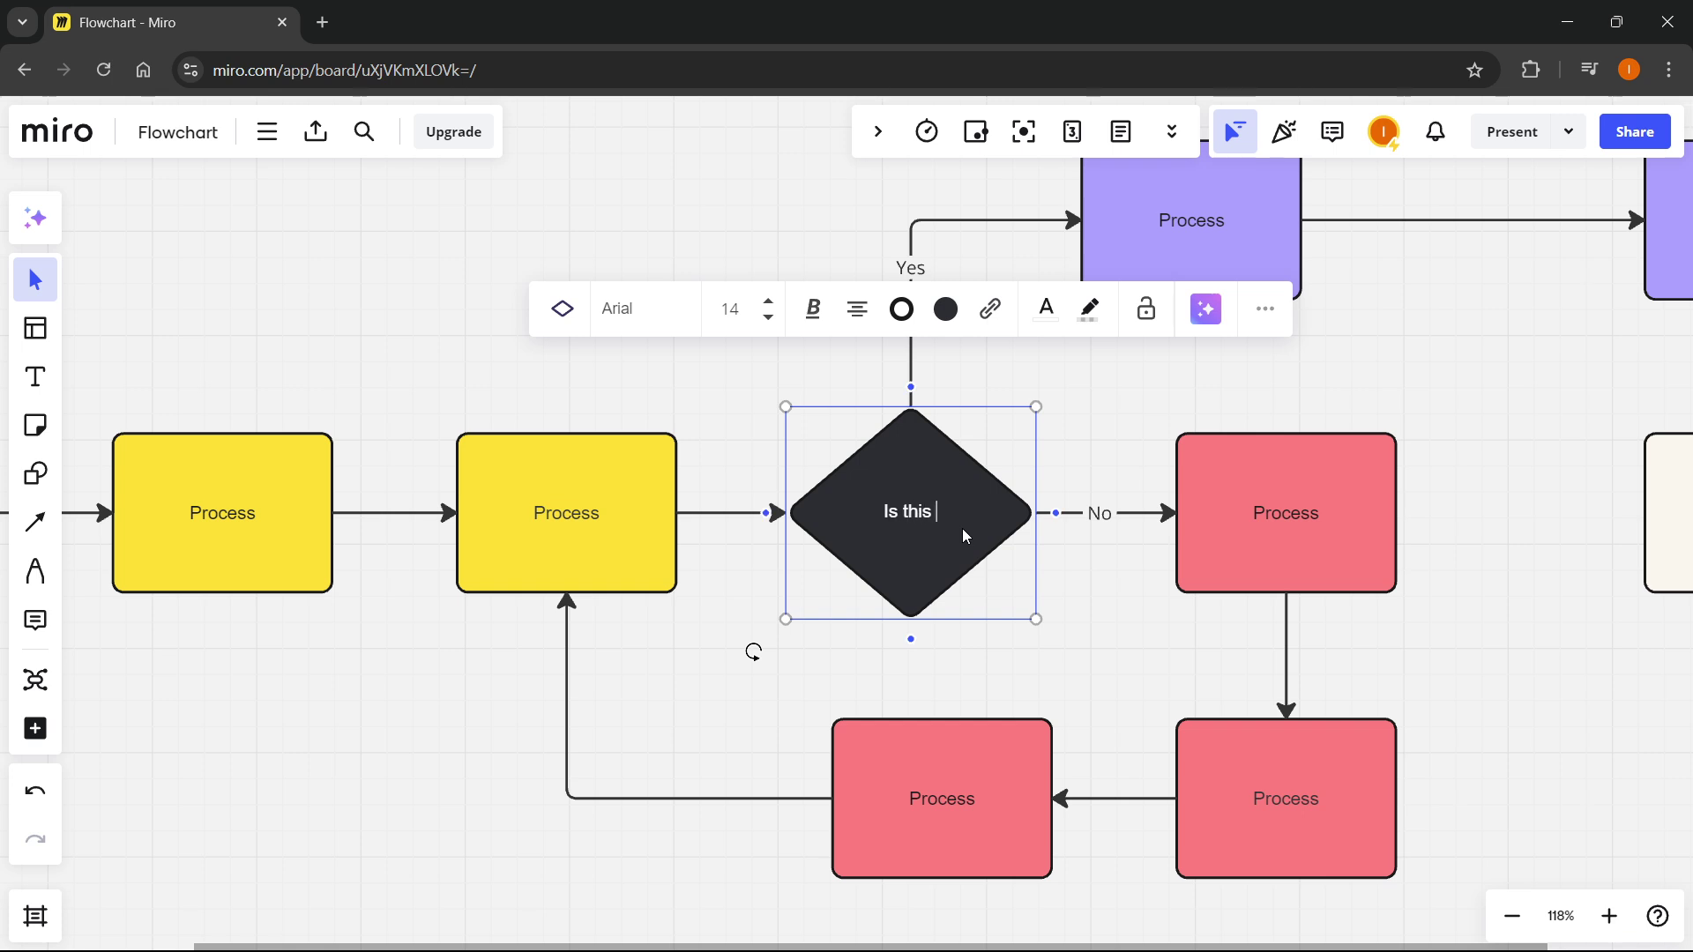
type("YouTube vi")
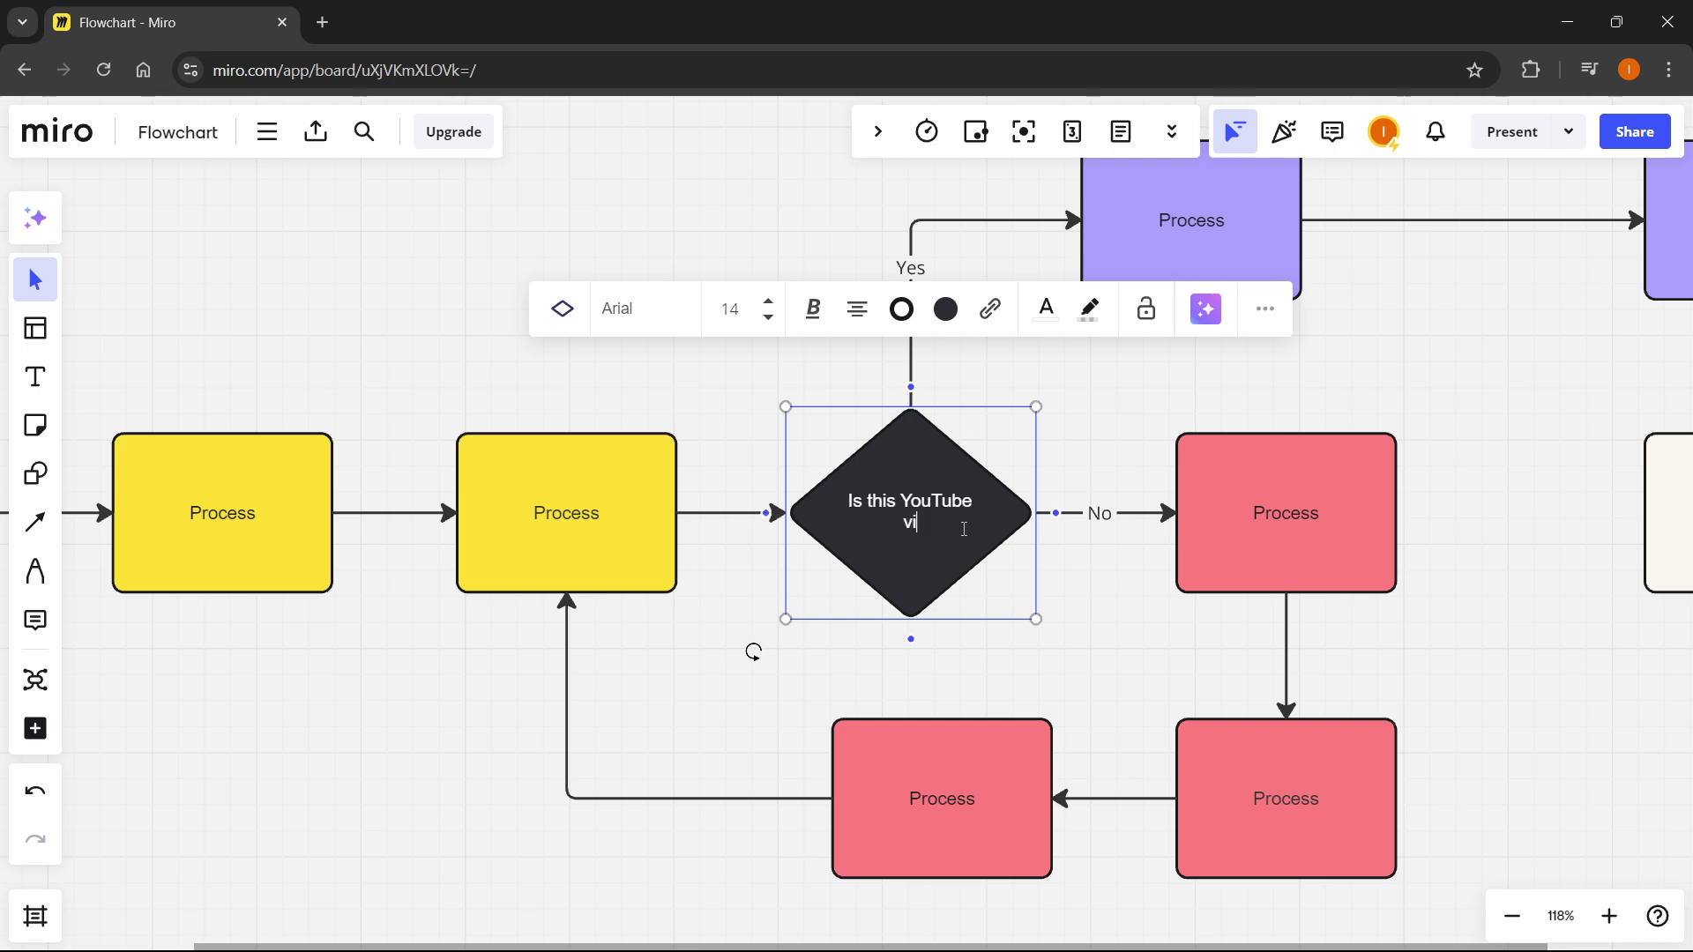
type("deo good enough?")
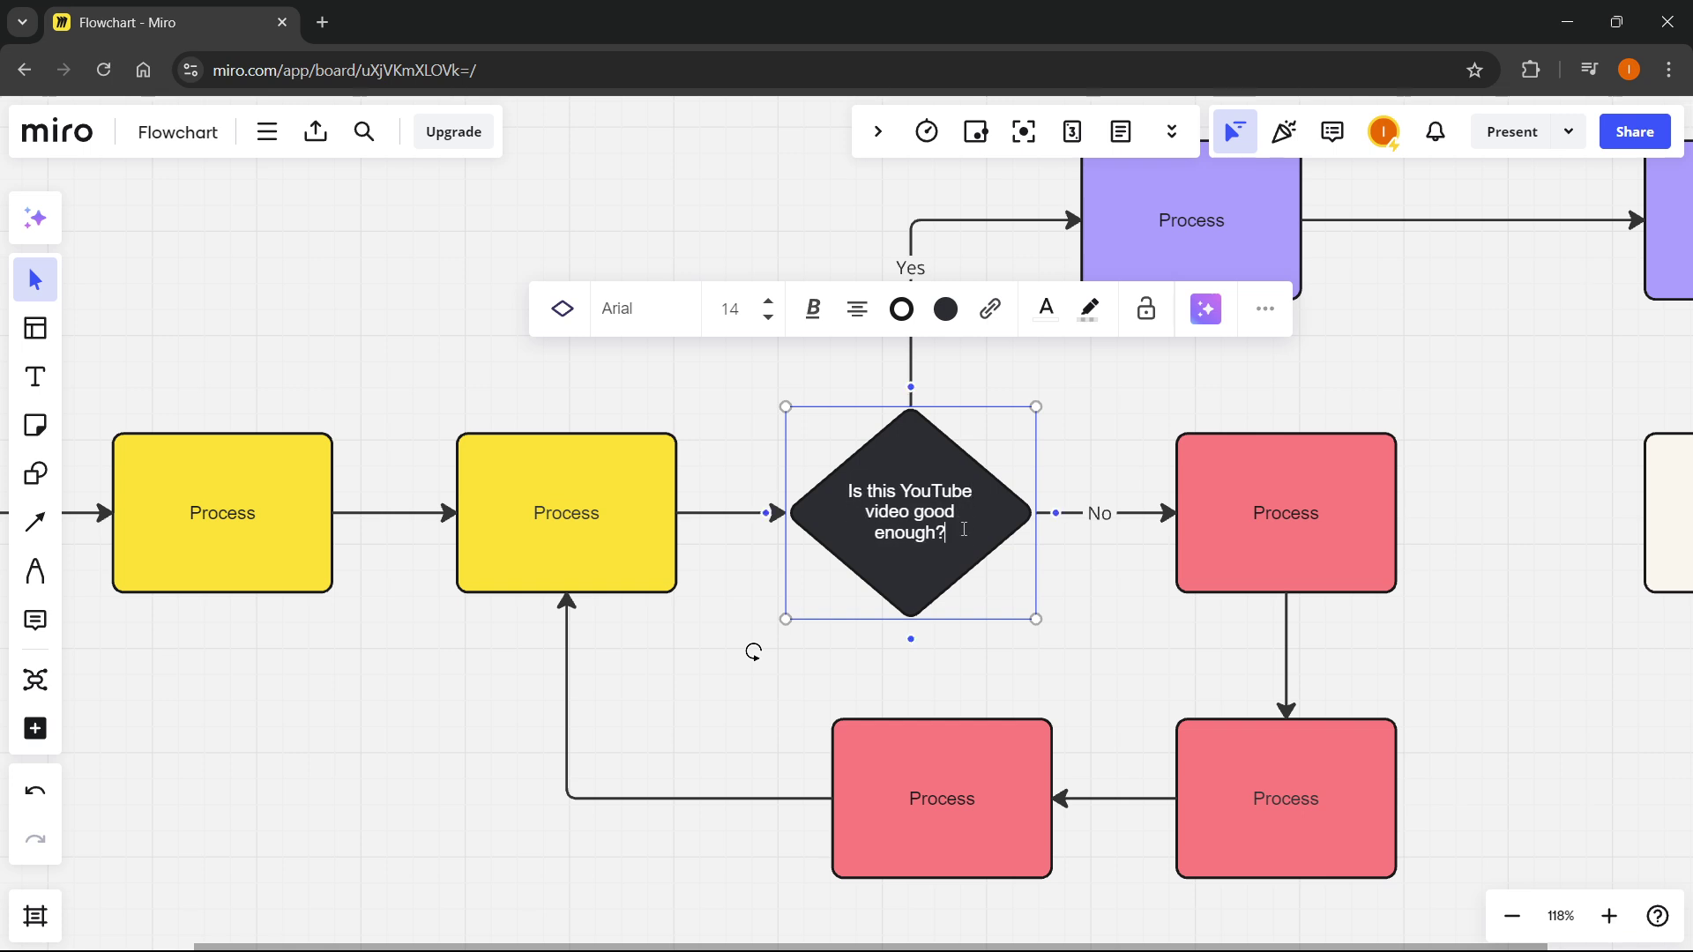
left_click(430, 337)
left_click(923, 514)
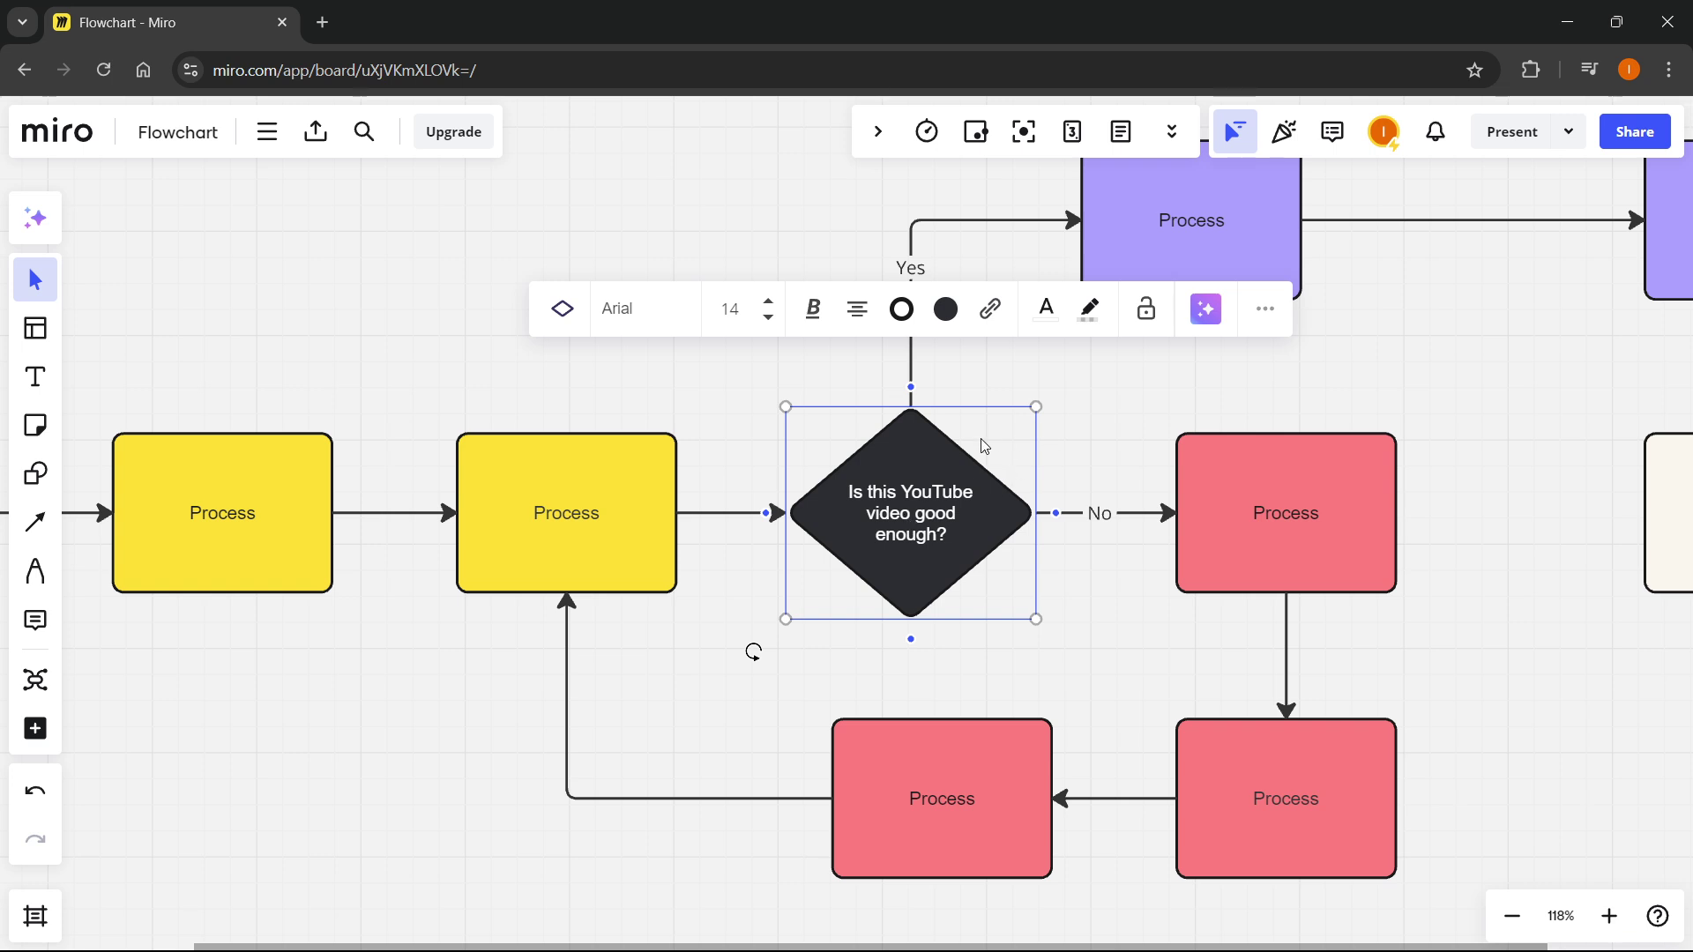
Step: Give the question diamond a dark blue fill and a teal outline
left_click(1083, 434)
left_click(942, 459)
left_click(945, 309)
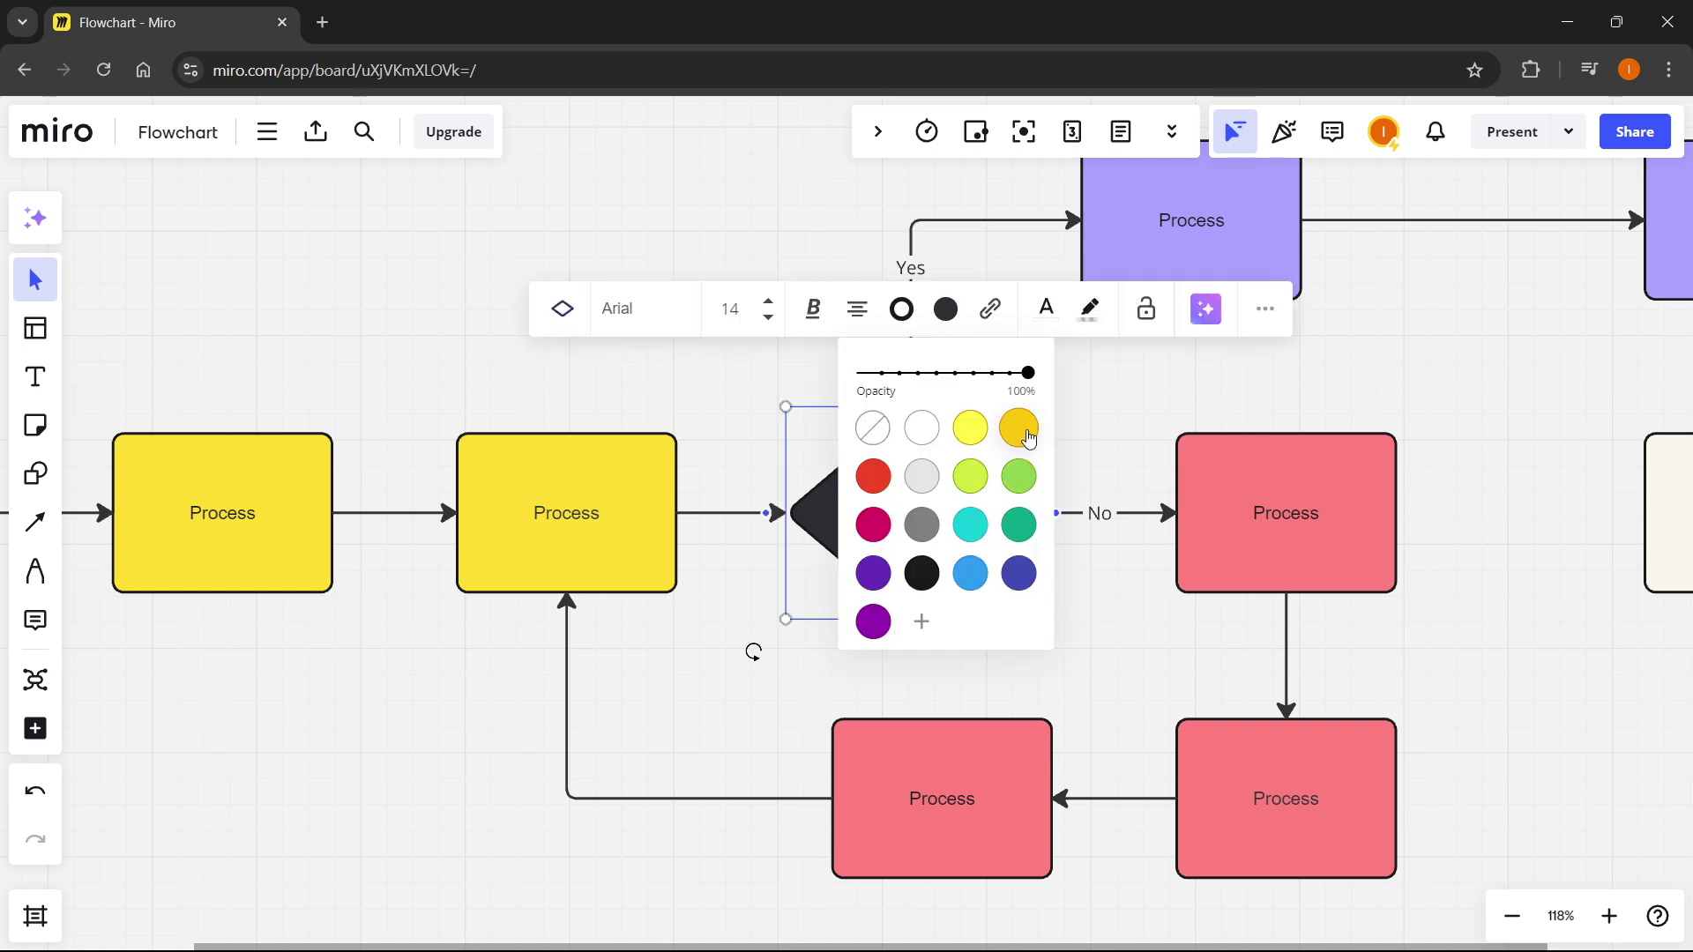
left_click(1019, 429)
left_click(970, 574)
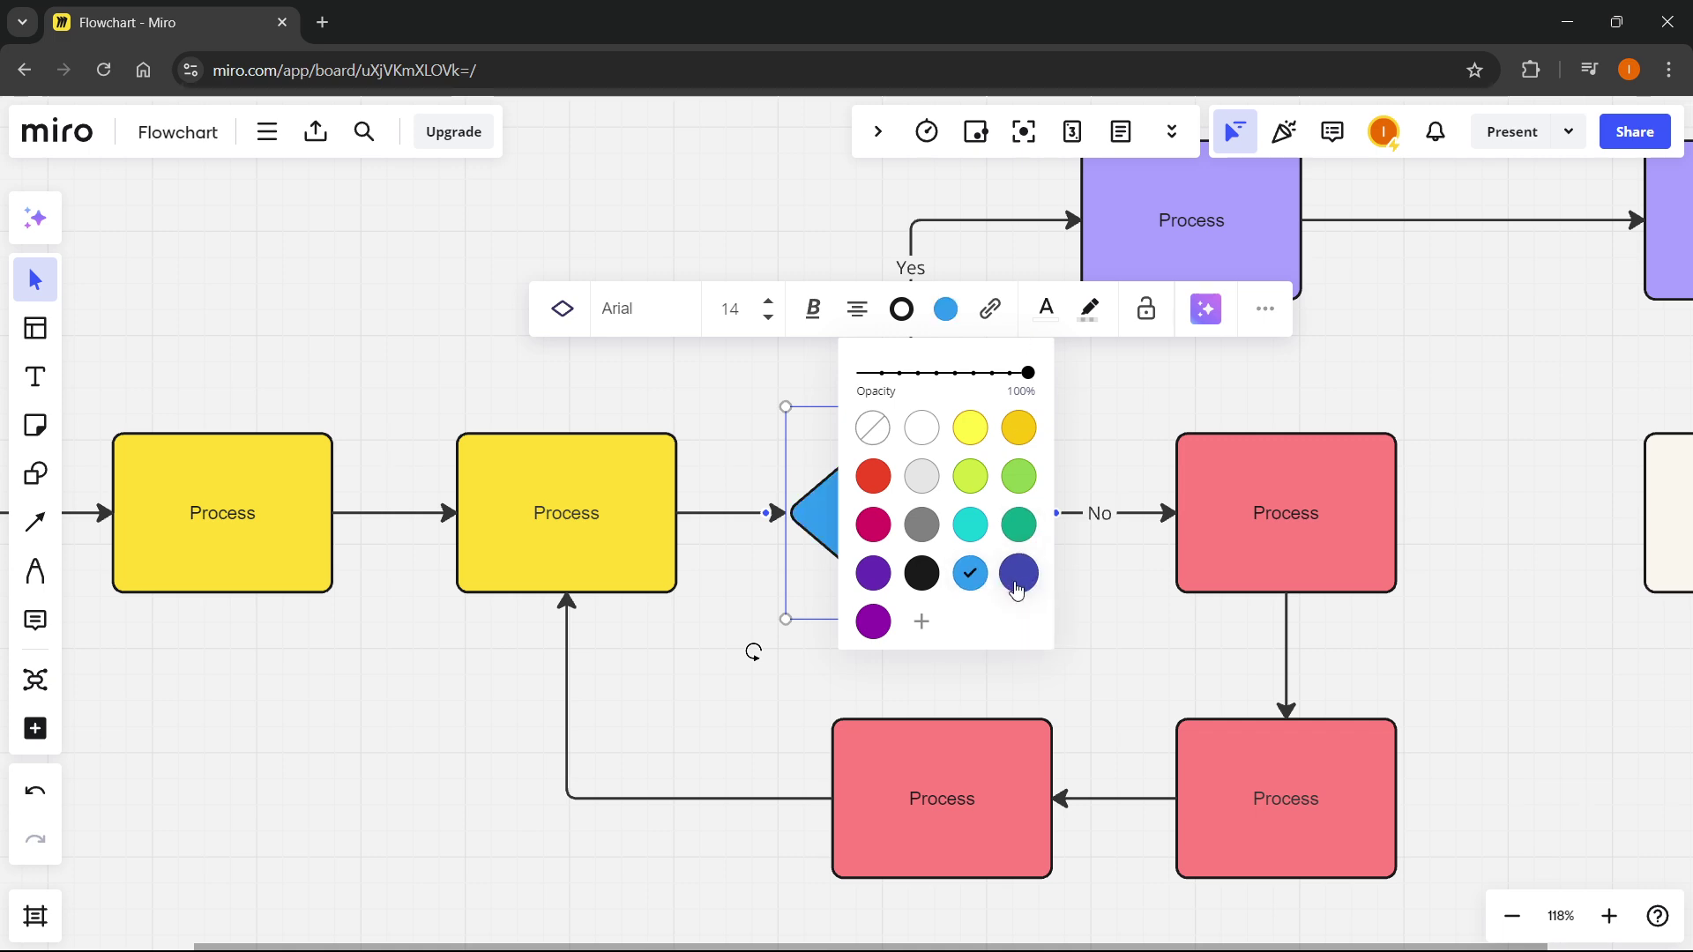
left_click(1018, 573)
left_click(900, 308)
left_click(926, 611)
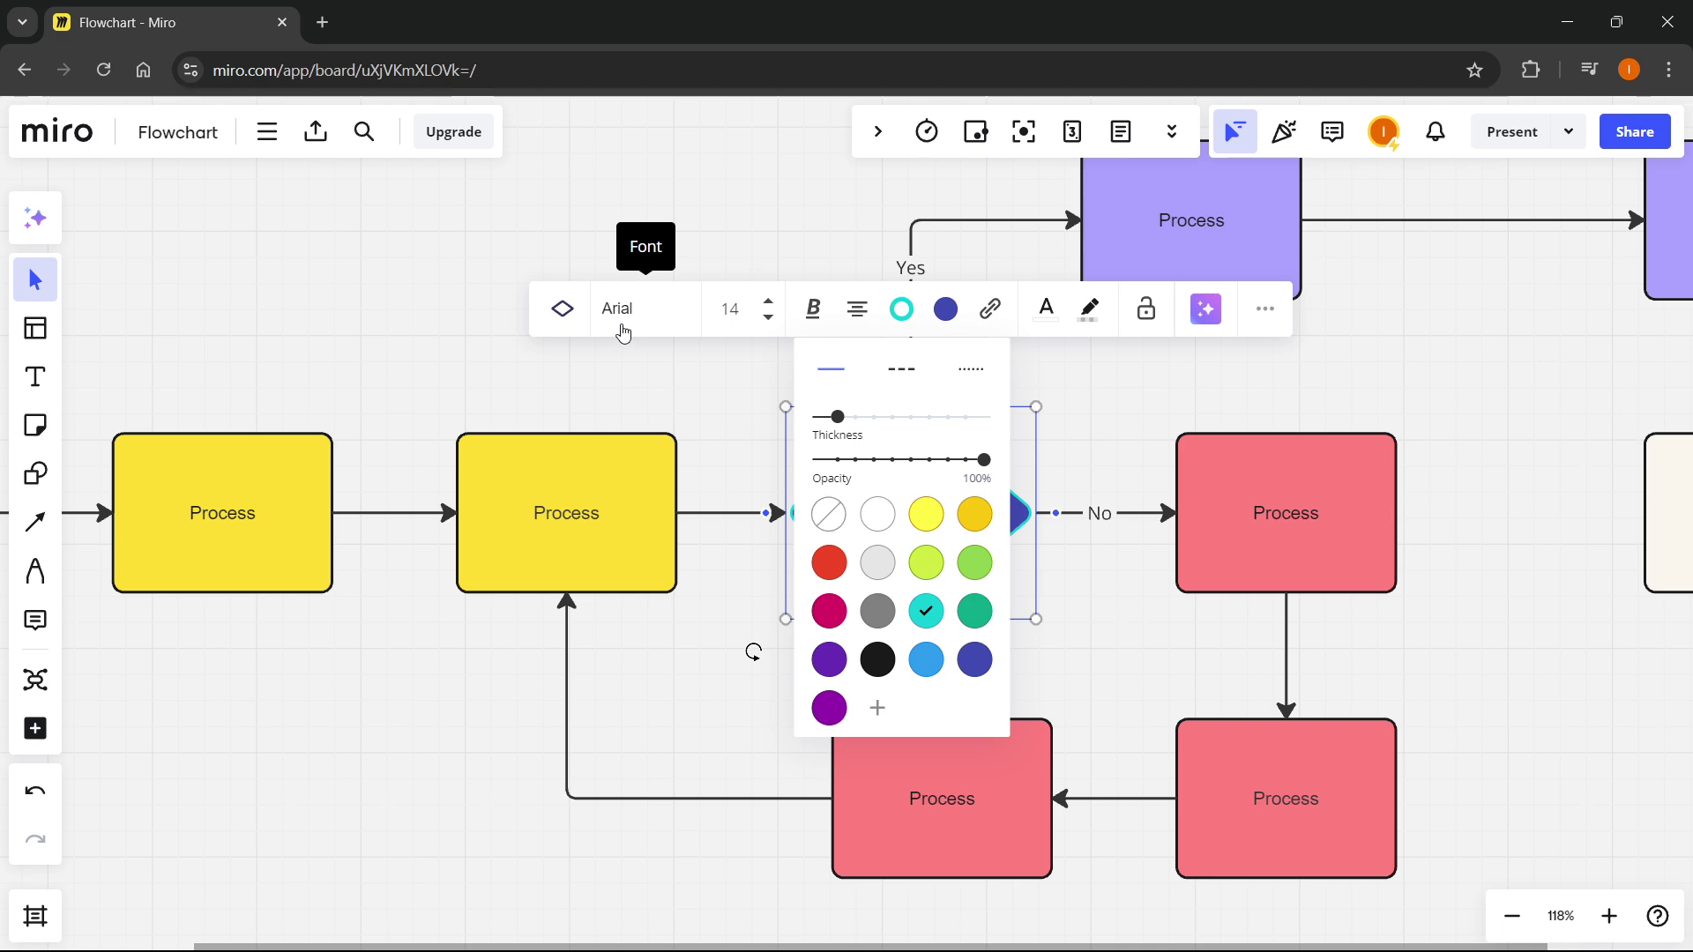
Step: Switch the diamond's shape type to the Direct access storage cylinder
left_click(562, 311)
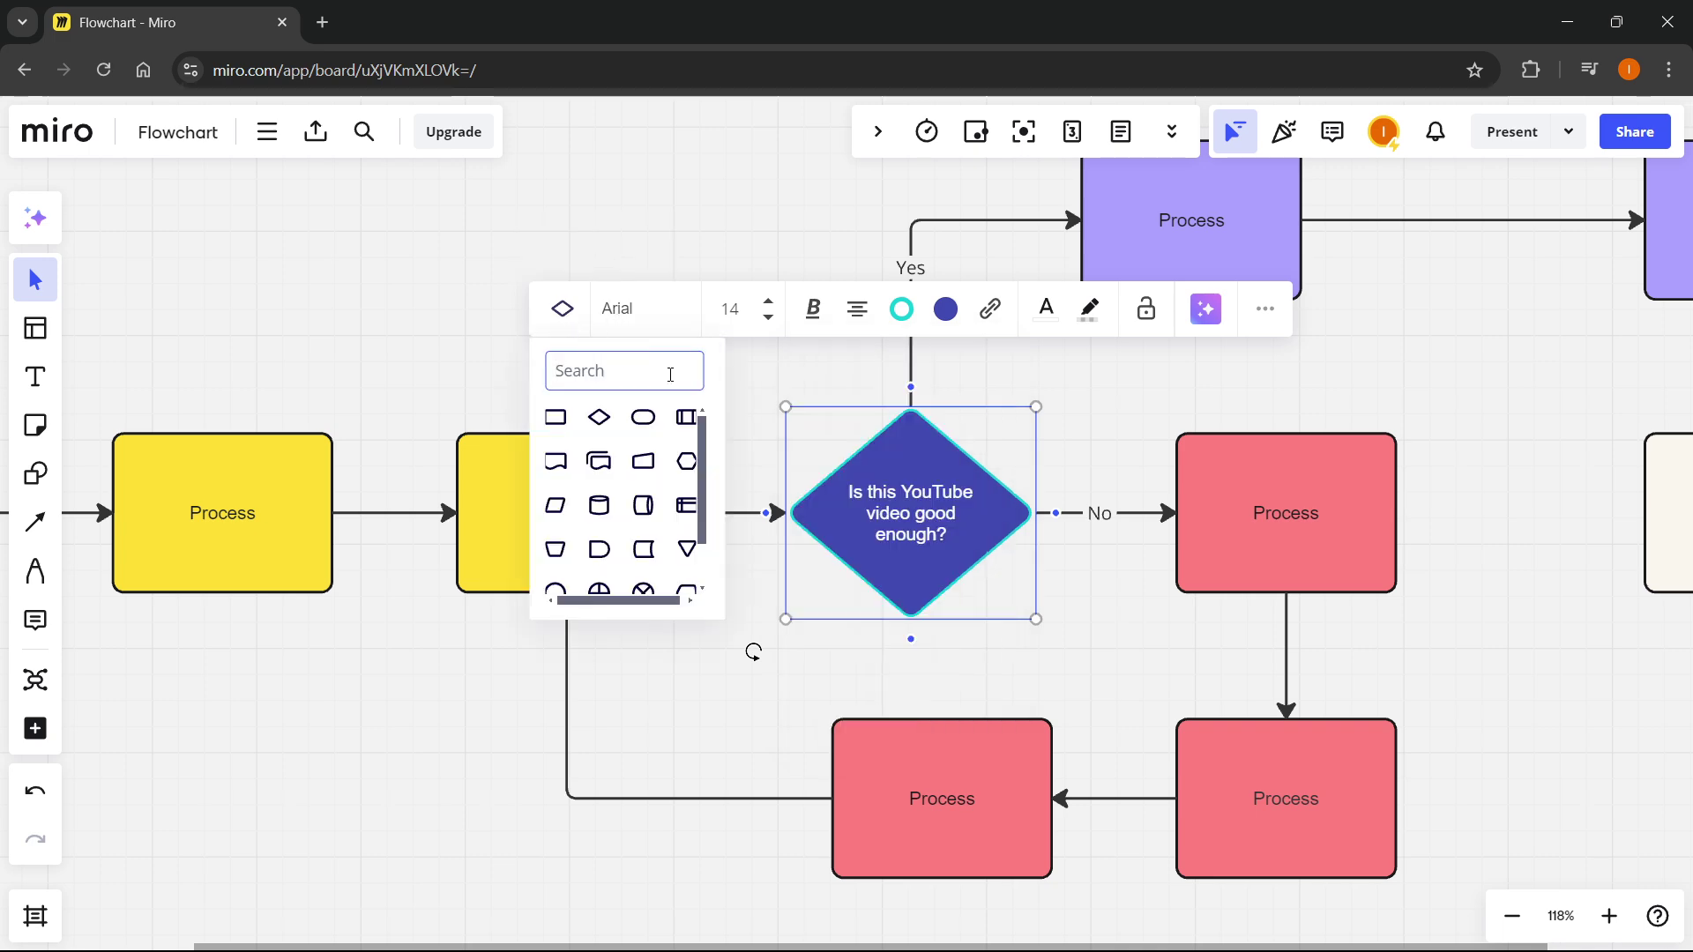
left_click(640, 505)
left_click(1076, 423)
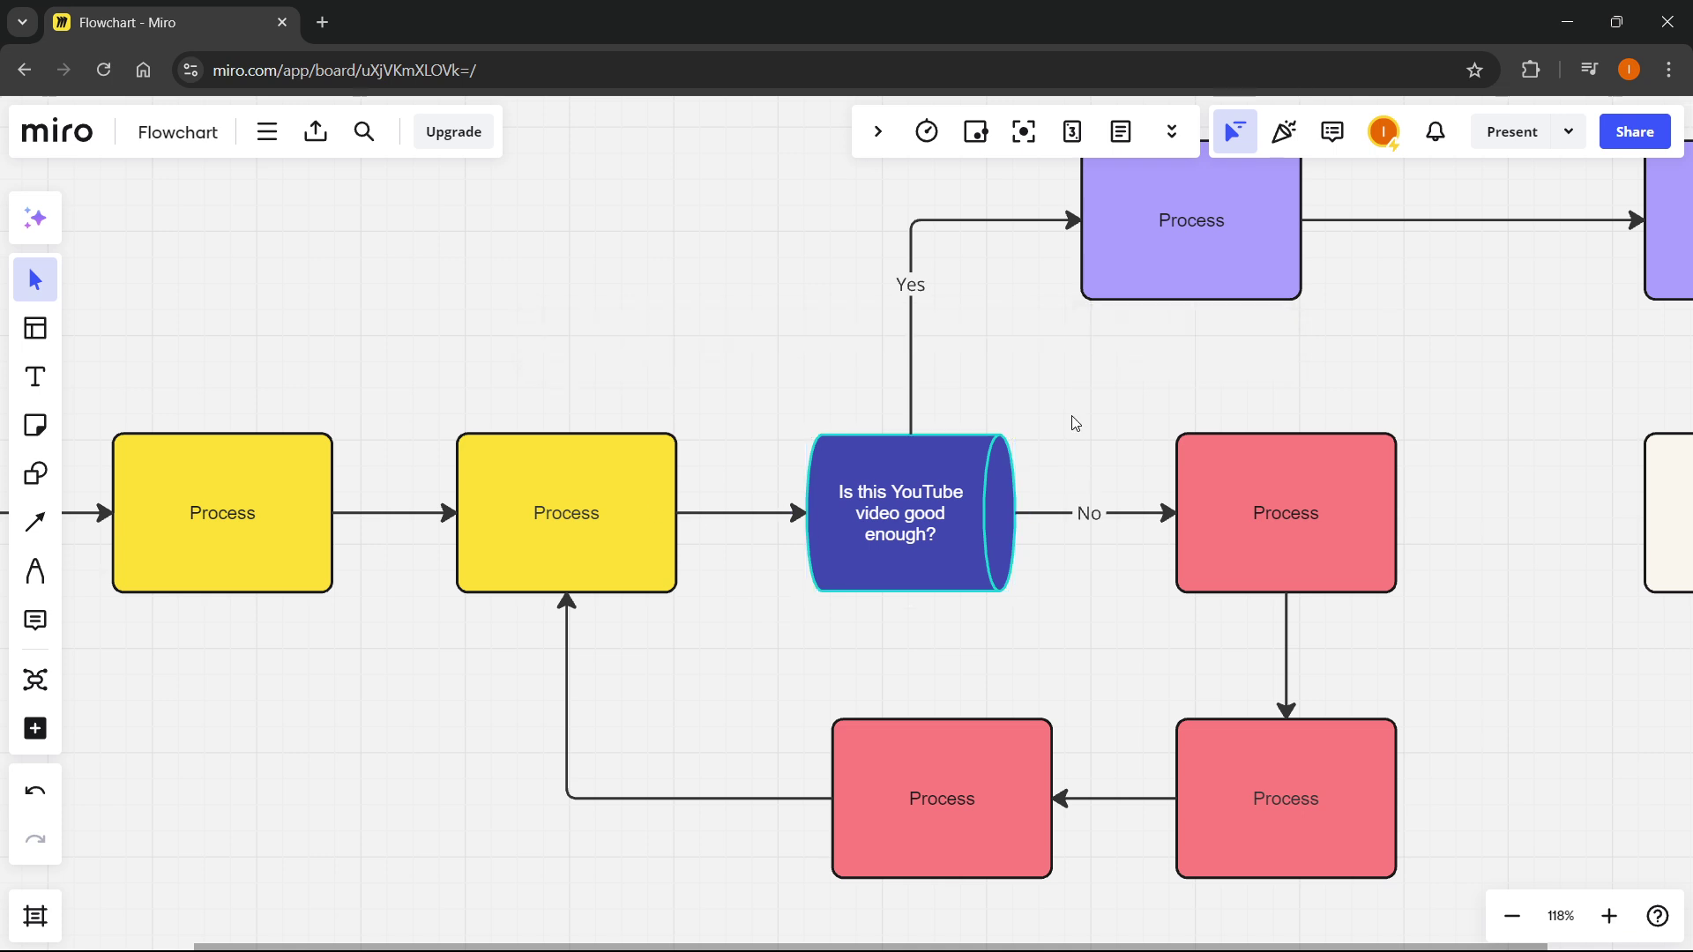
Step: Delete the second yellow Process box, undo, then delete it again
left_click(621, 469)
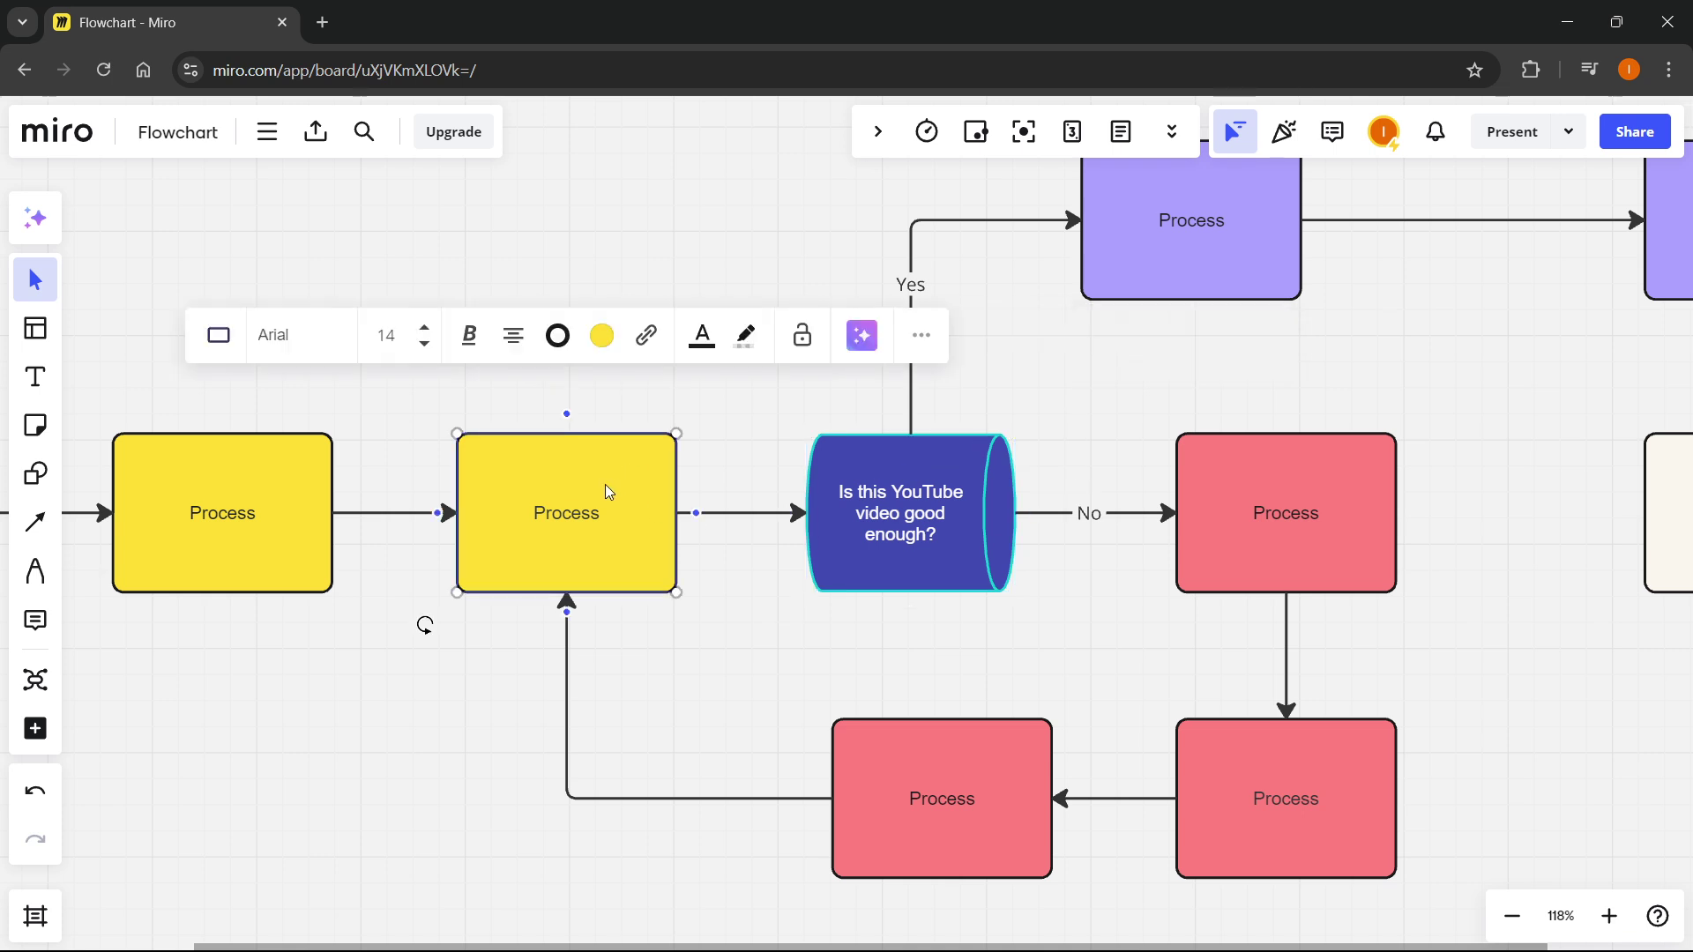
right_click(567, 454)
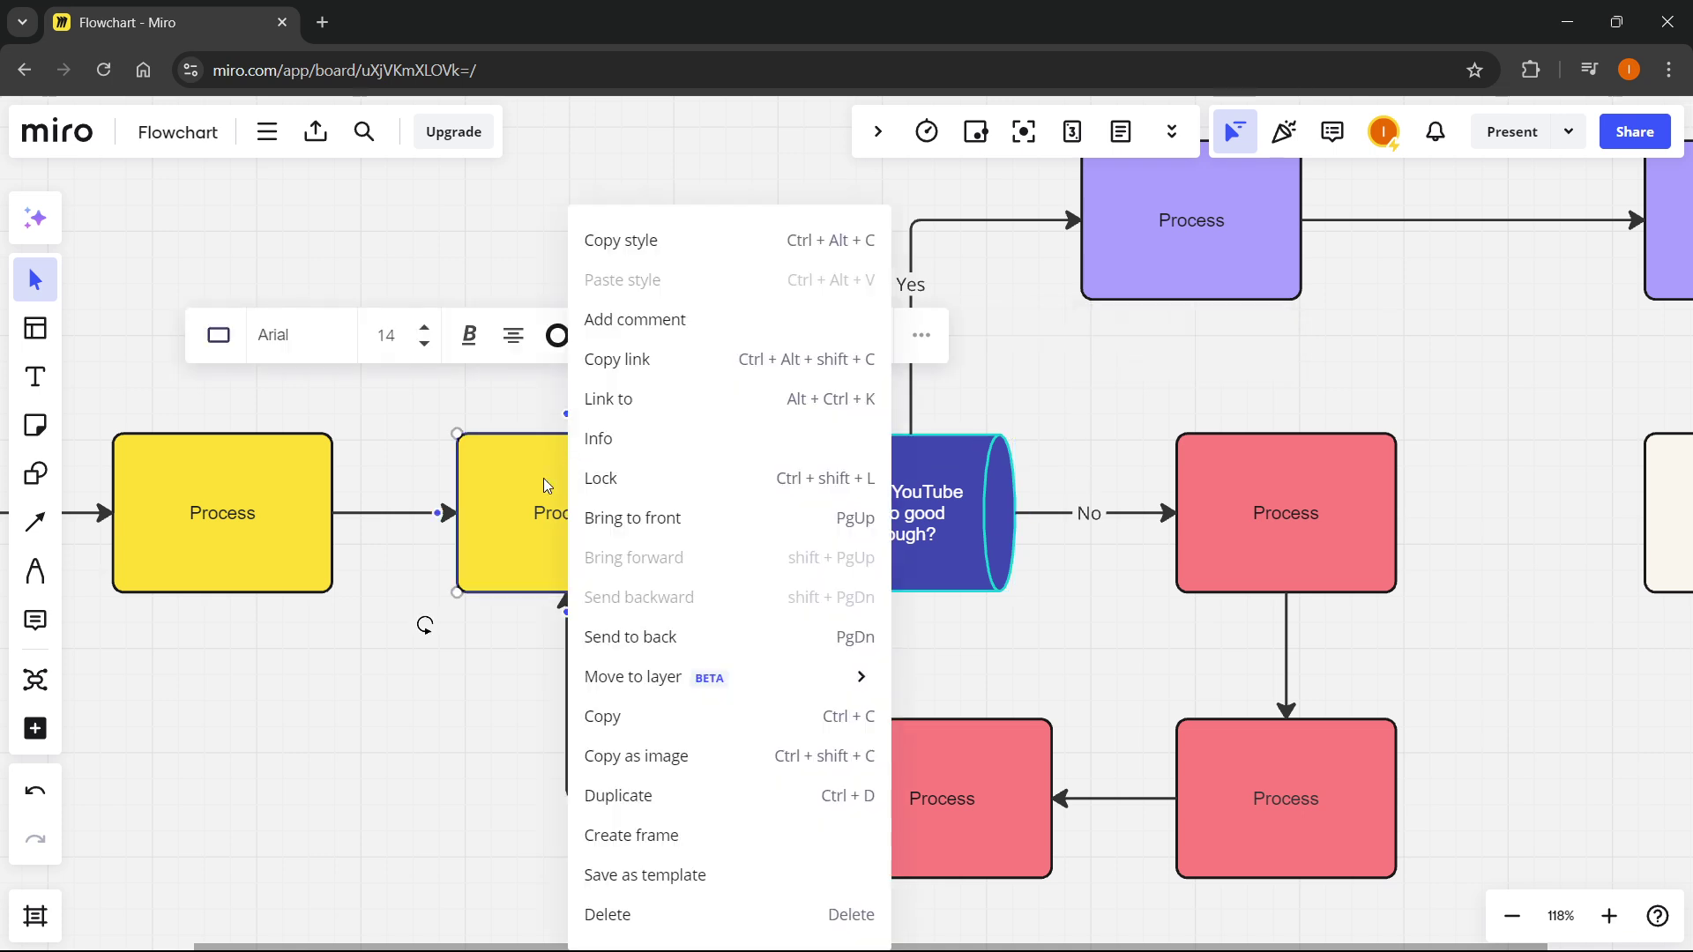
left_click(657, 914)
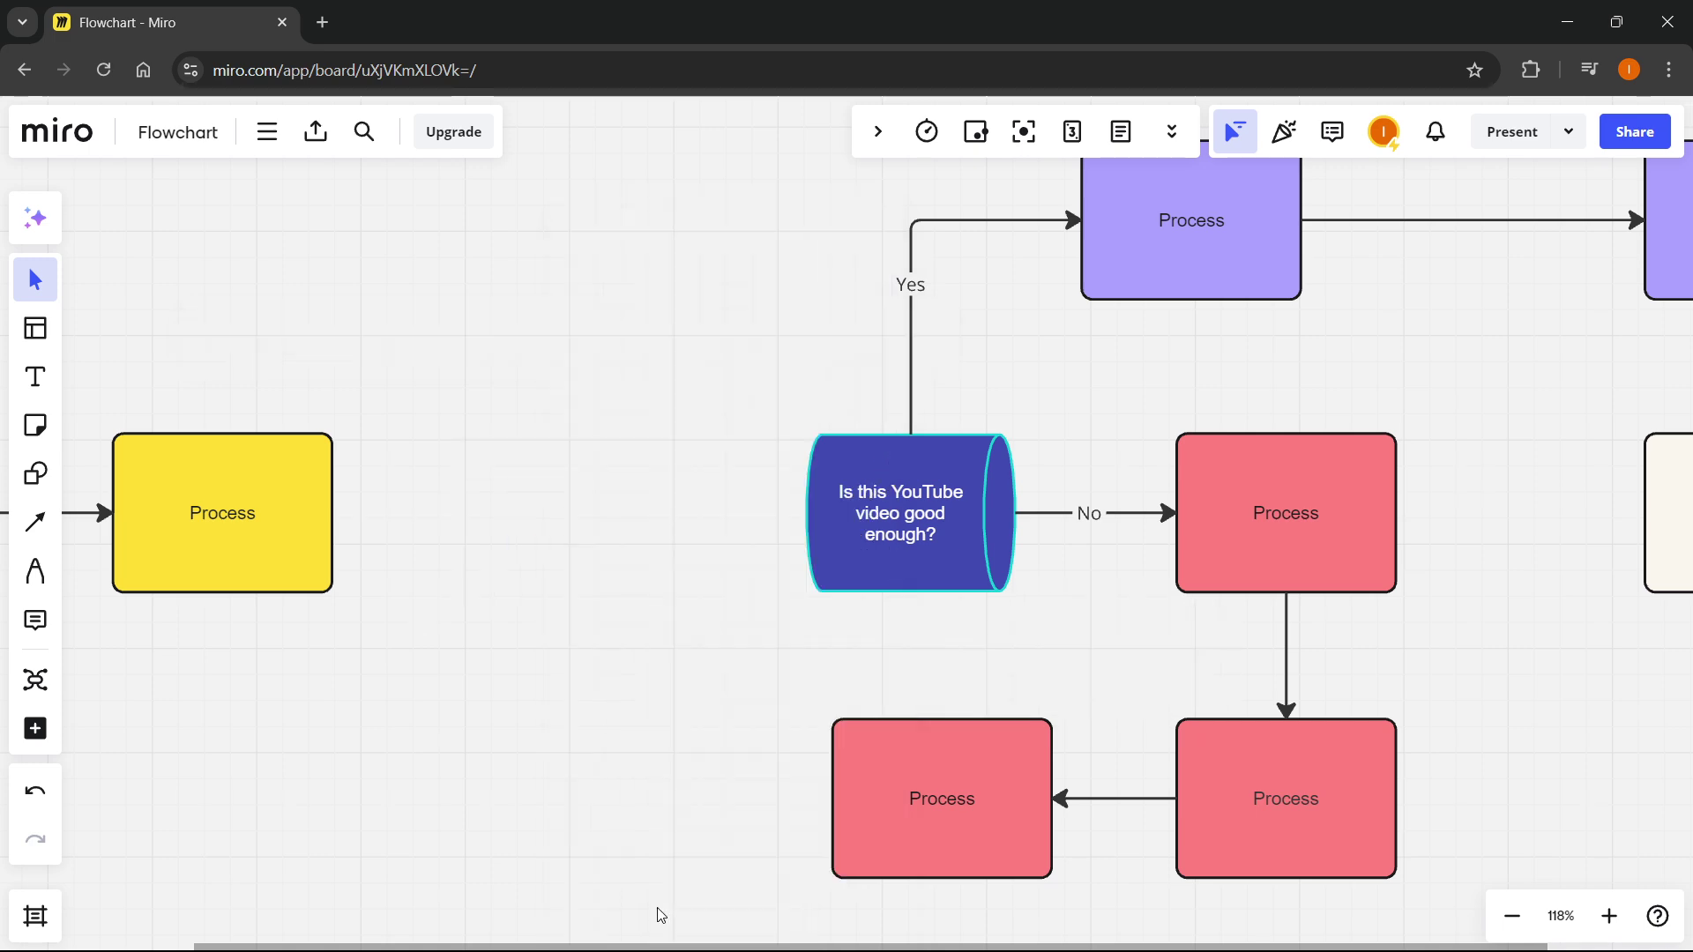
left_click(292, 478)
key("ctrl+z")
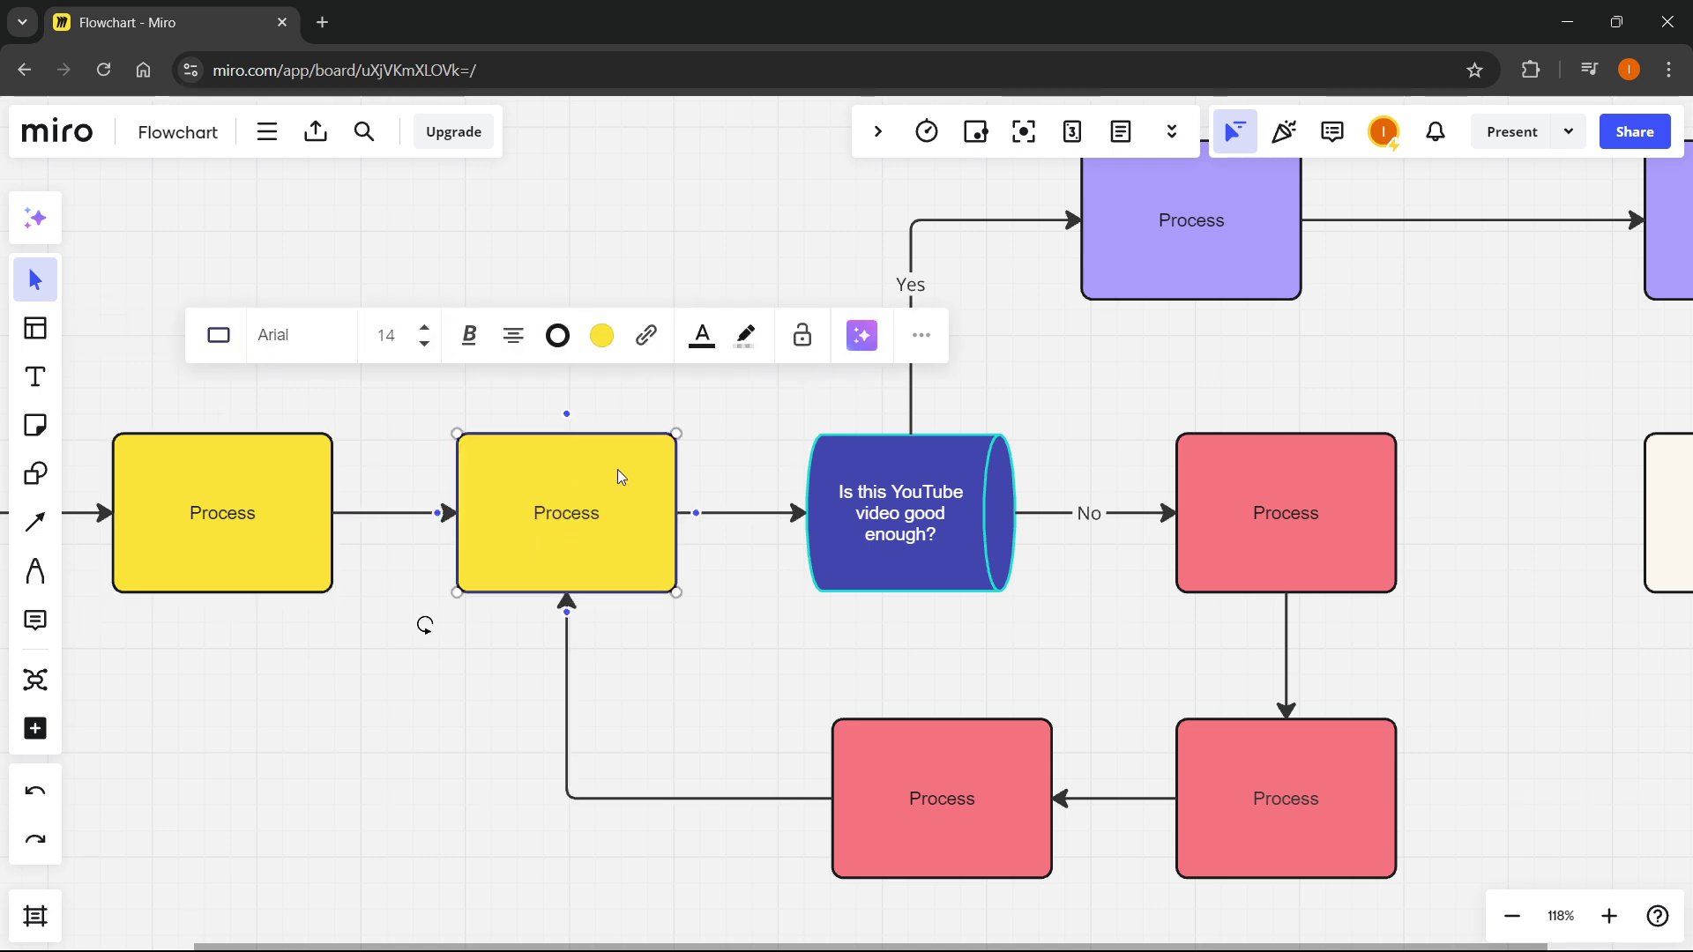
key("Delete")
Step: Restore the deleted Process box with Undo, then undo and redo the cylinder shape change
scroll(669, 620, "down", 2)
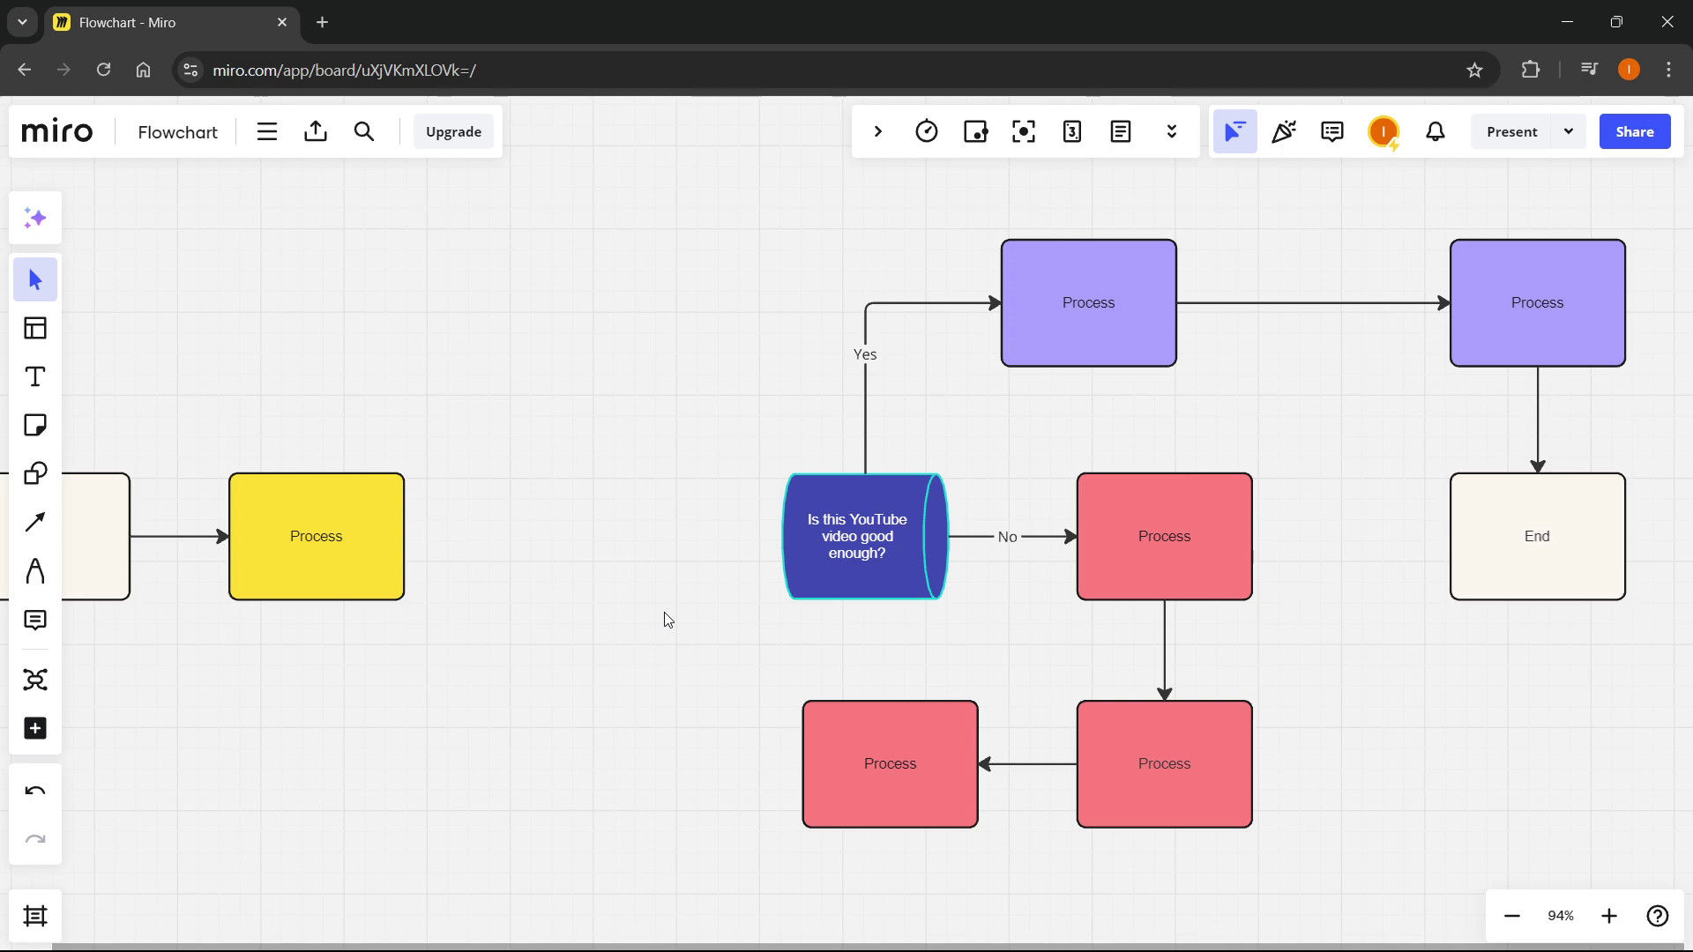
left_click(36, 797)
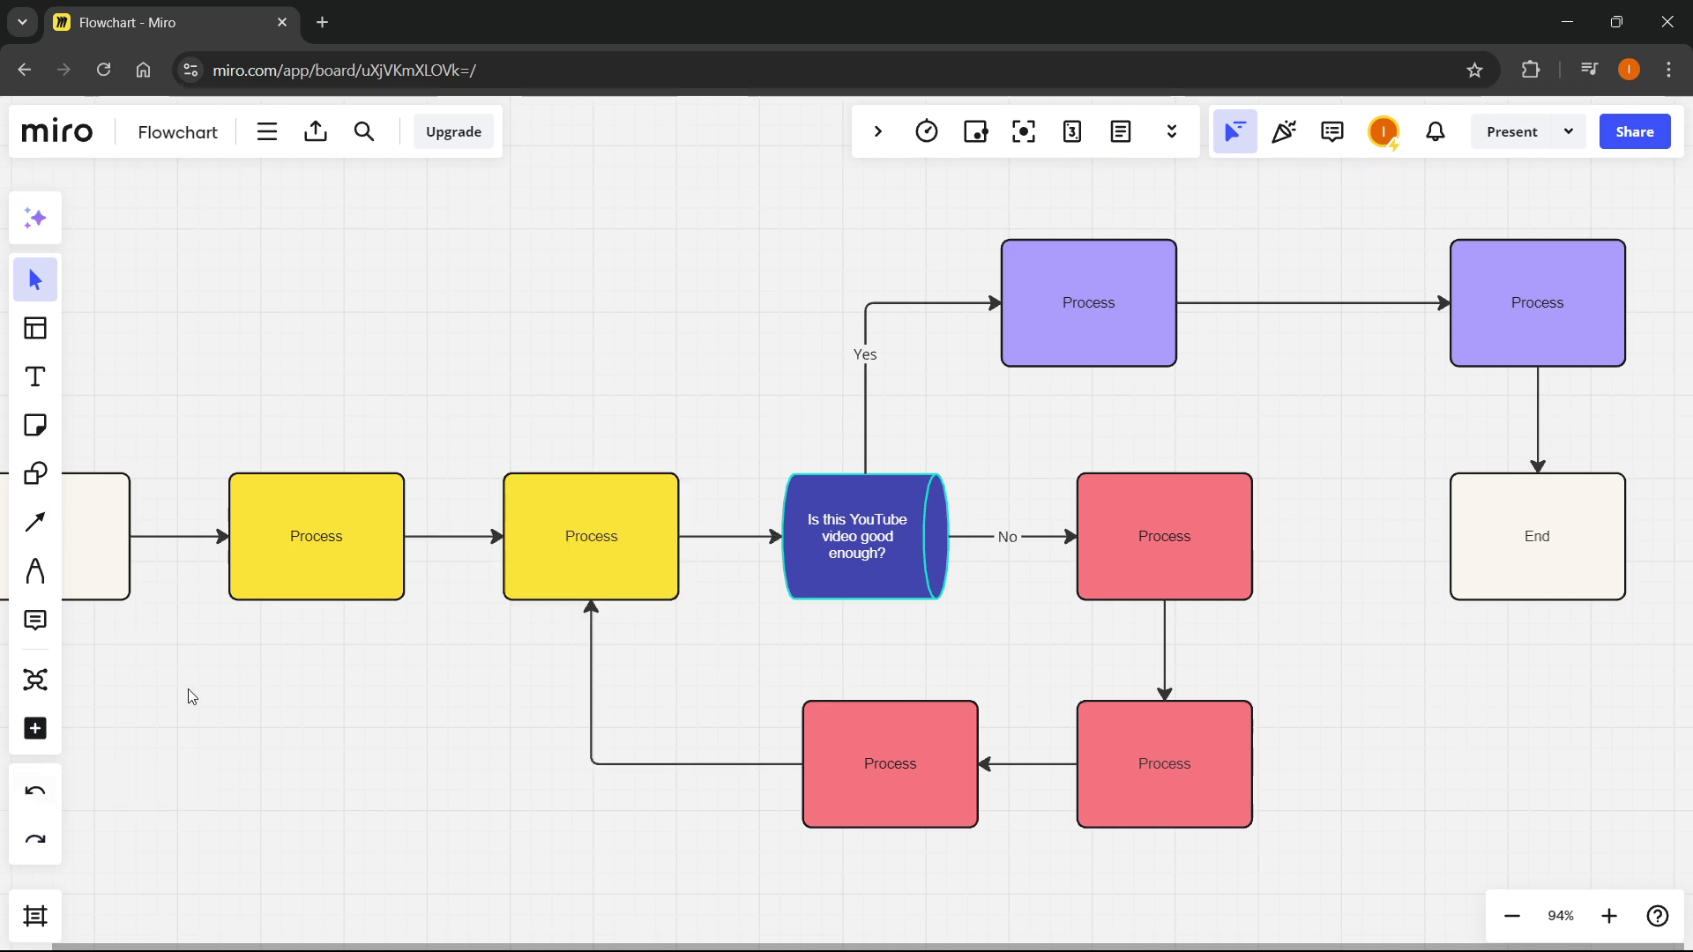
key("ctrl+z")
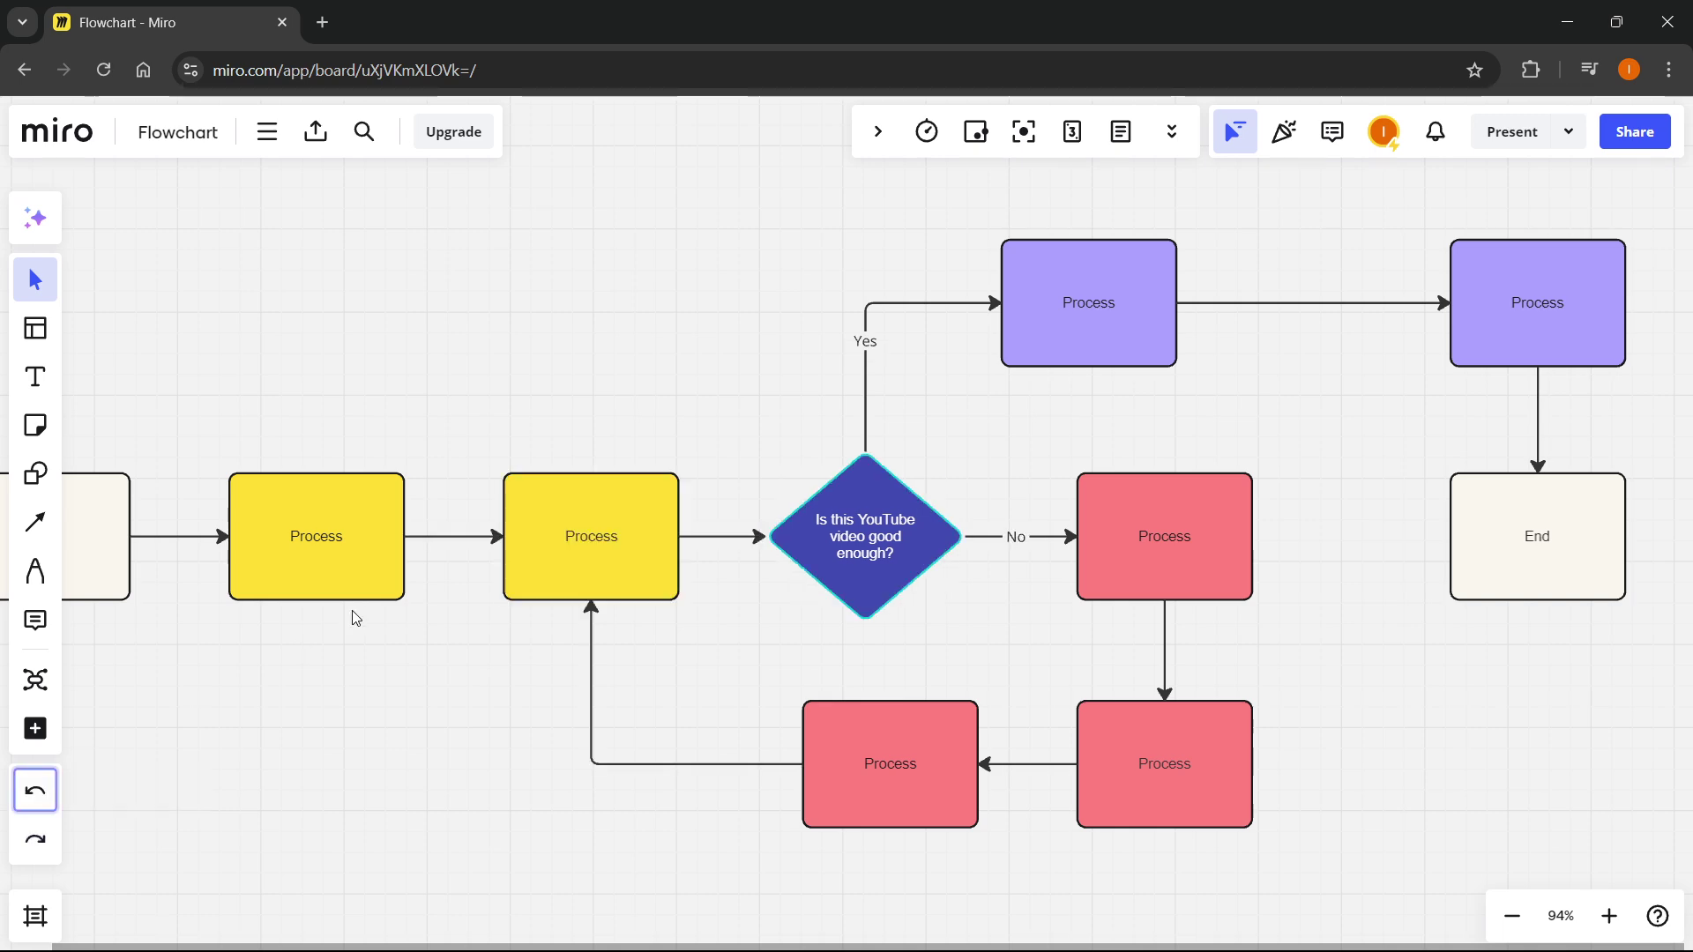
key("ctrl+shift+z")
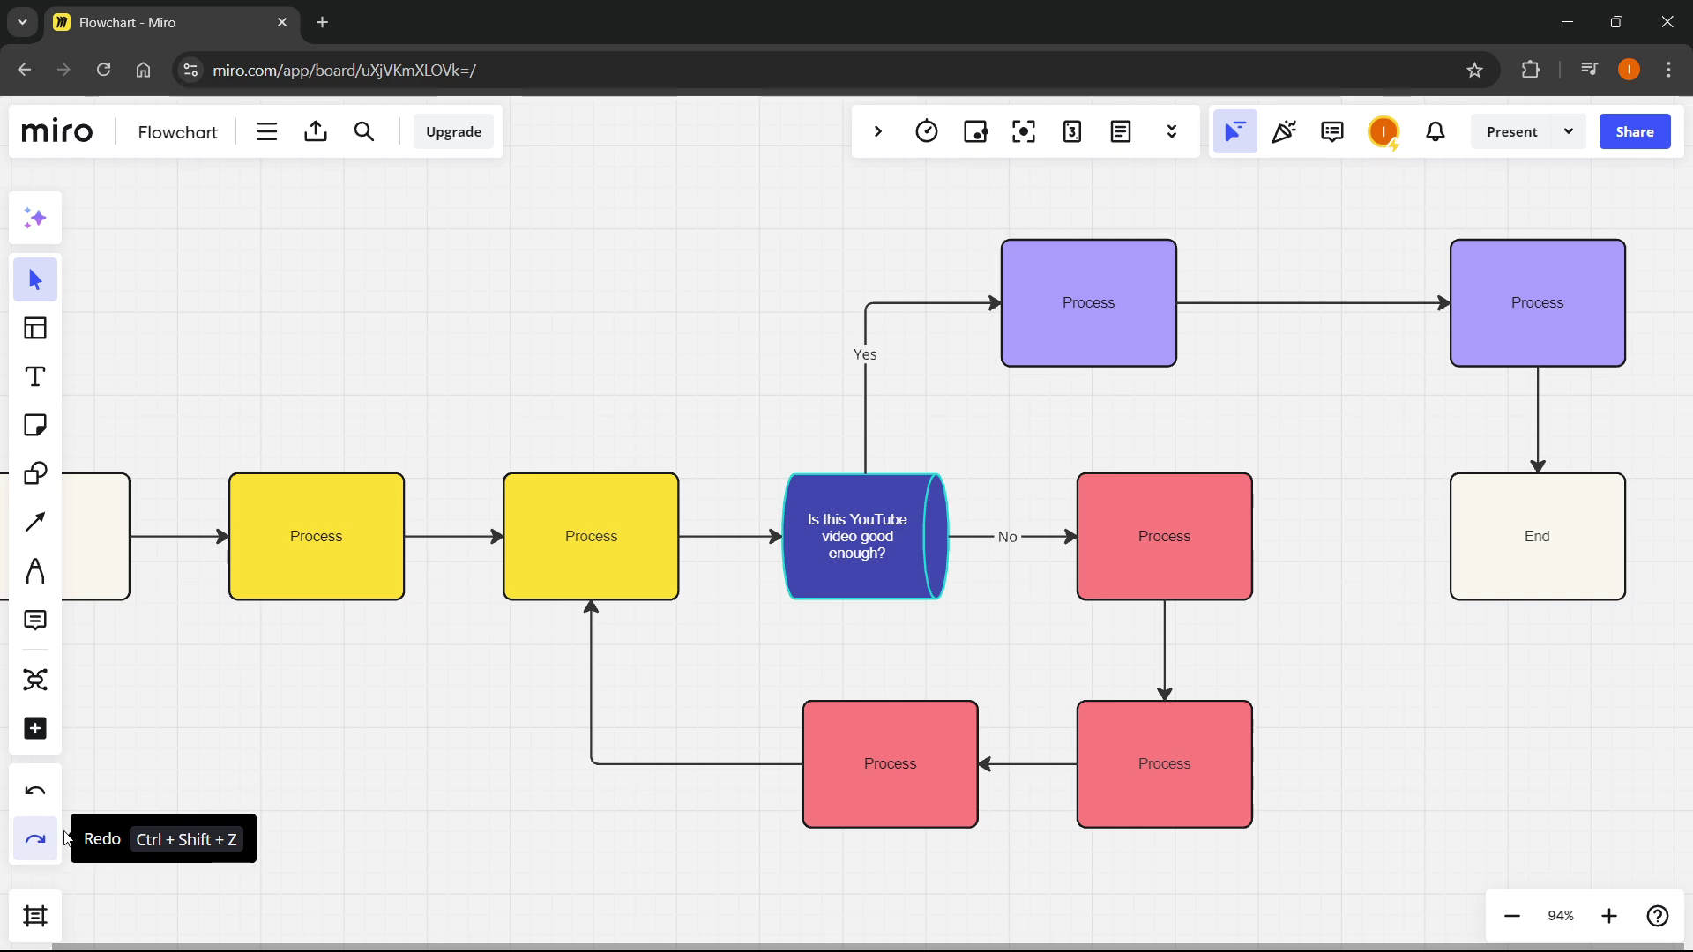
Step: Delete the second yellow Process box, undoing a stray move of the first one
left_click(309, 553)
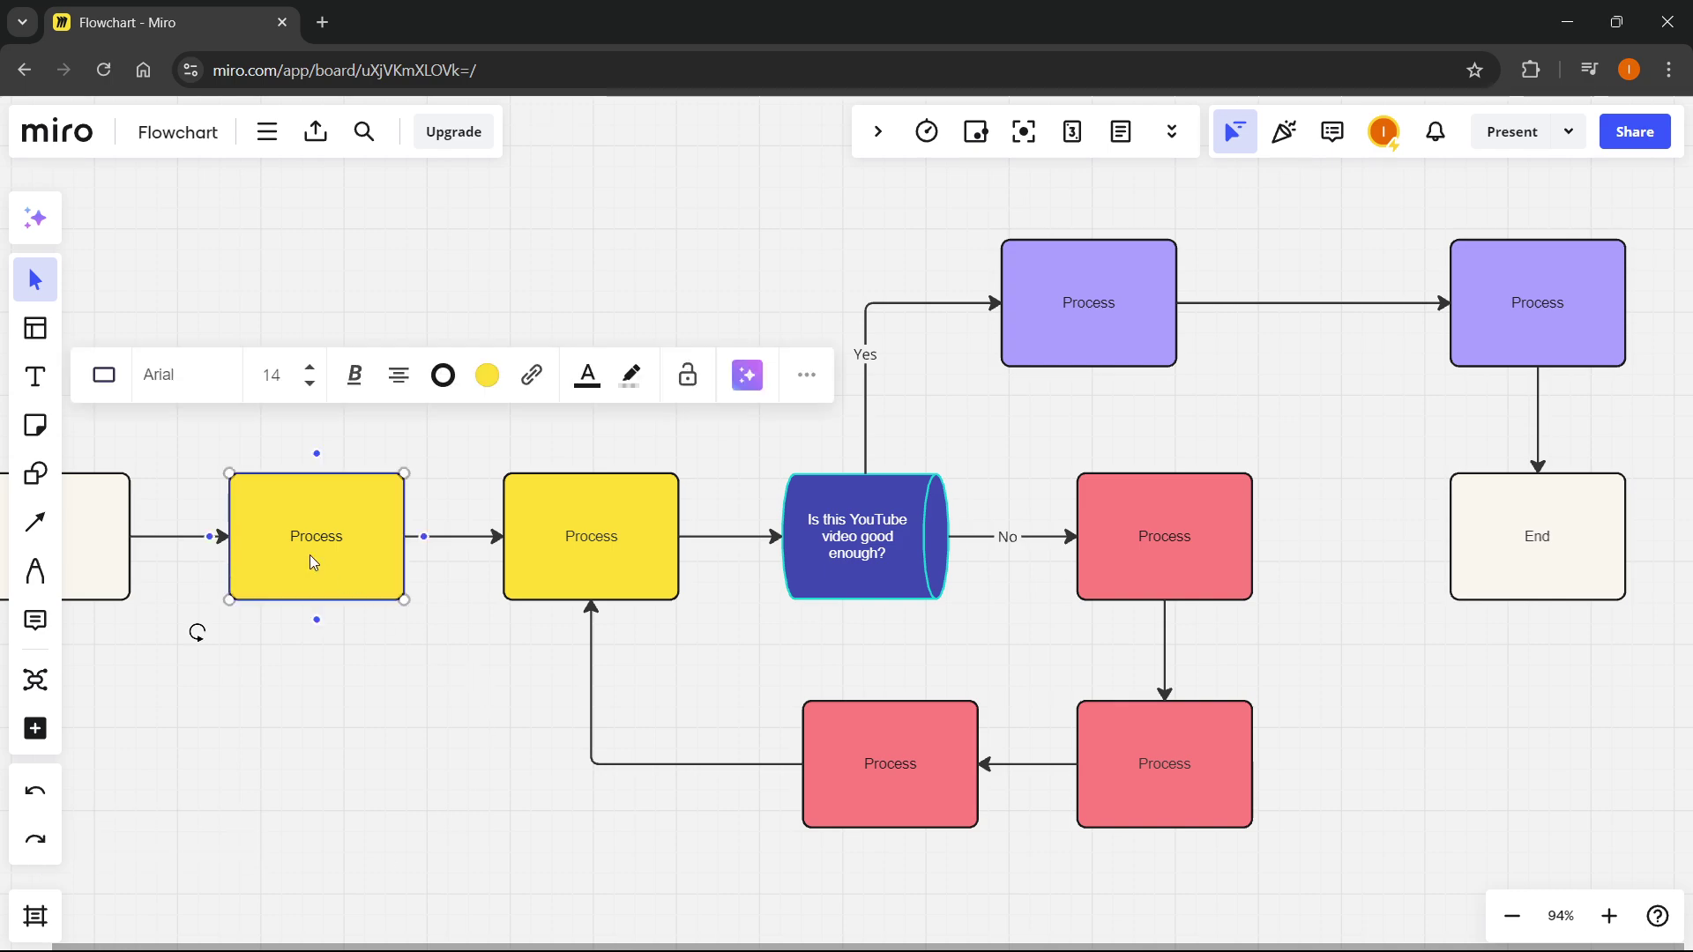
left_click_drag(310, 554, 327, 487)
left_click(589, 515)
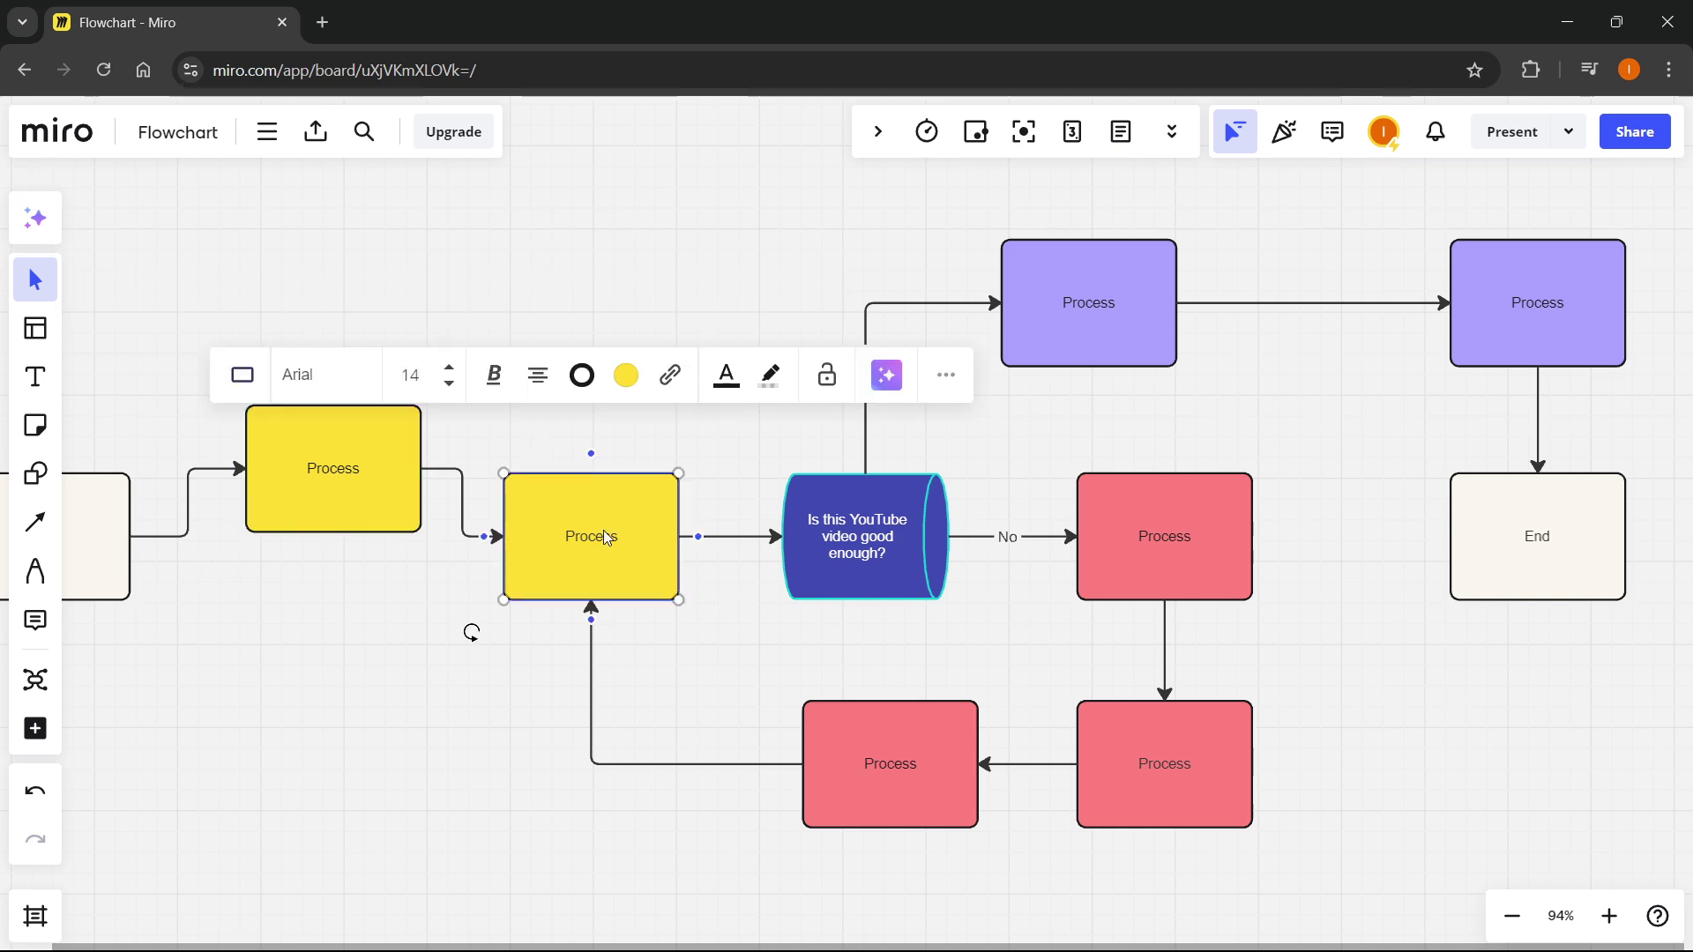
key("ctrl+z")
key("Delete")
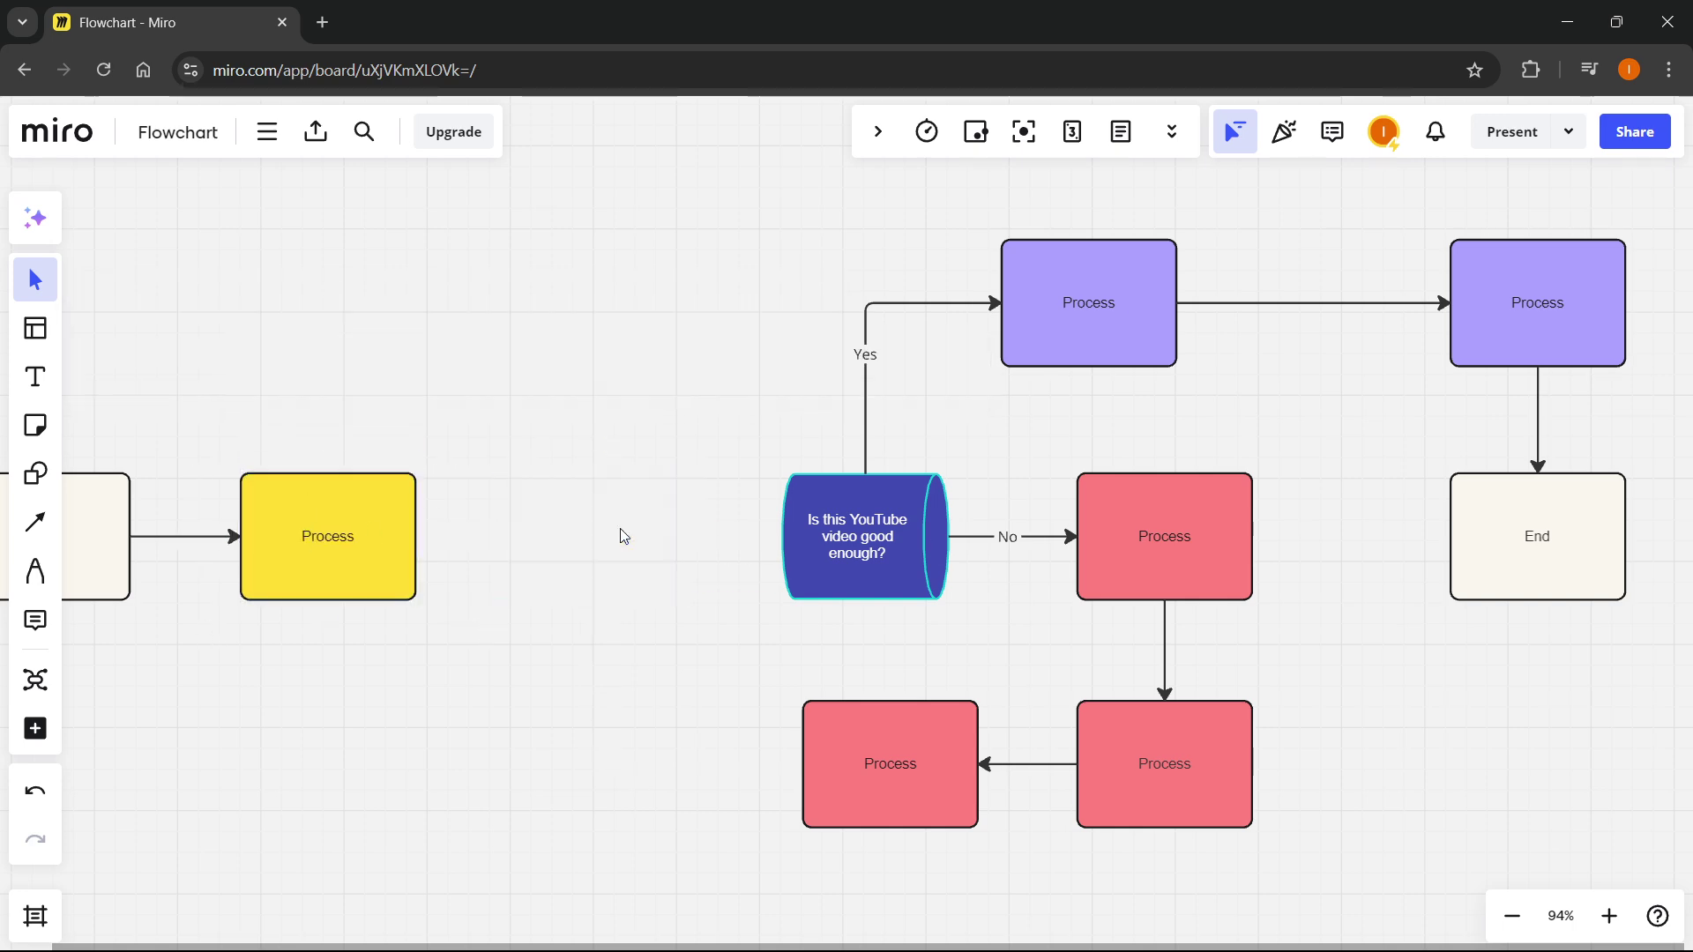
Step: Connect the remaining yellow Process box directly to the blue cylinder
left_click(338, 523)
left_click(785, 538)
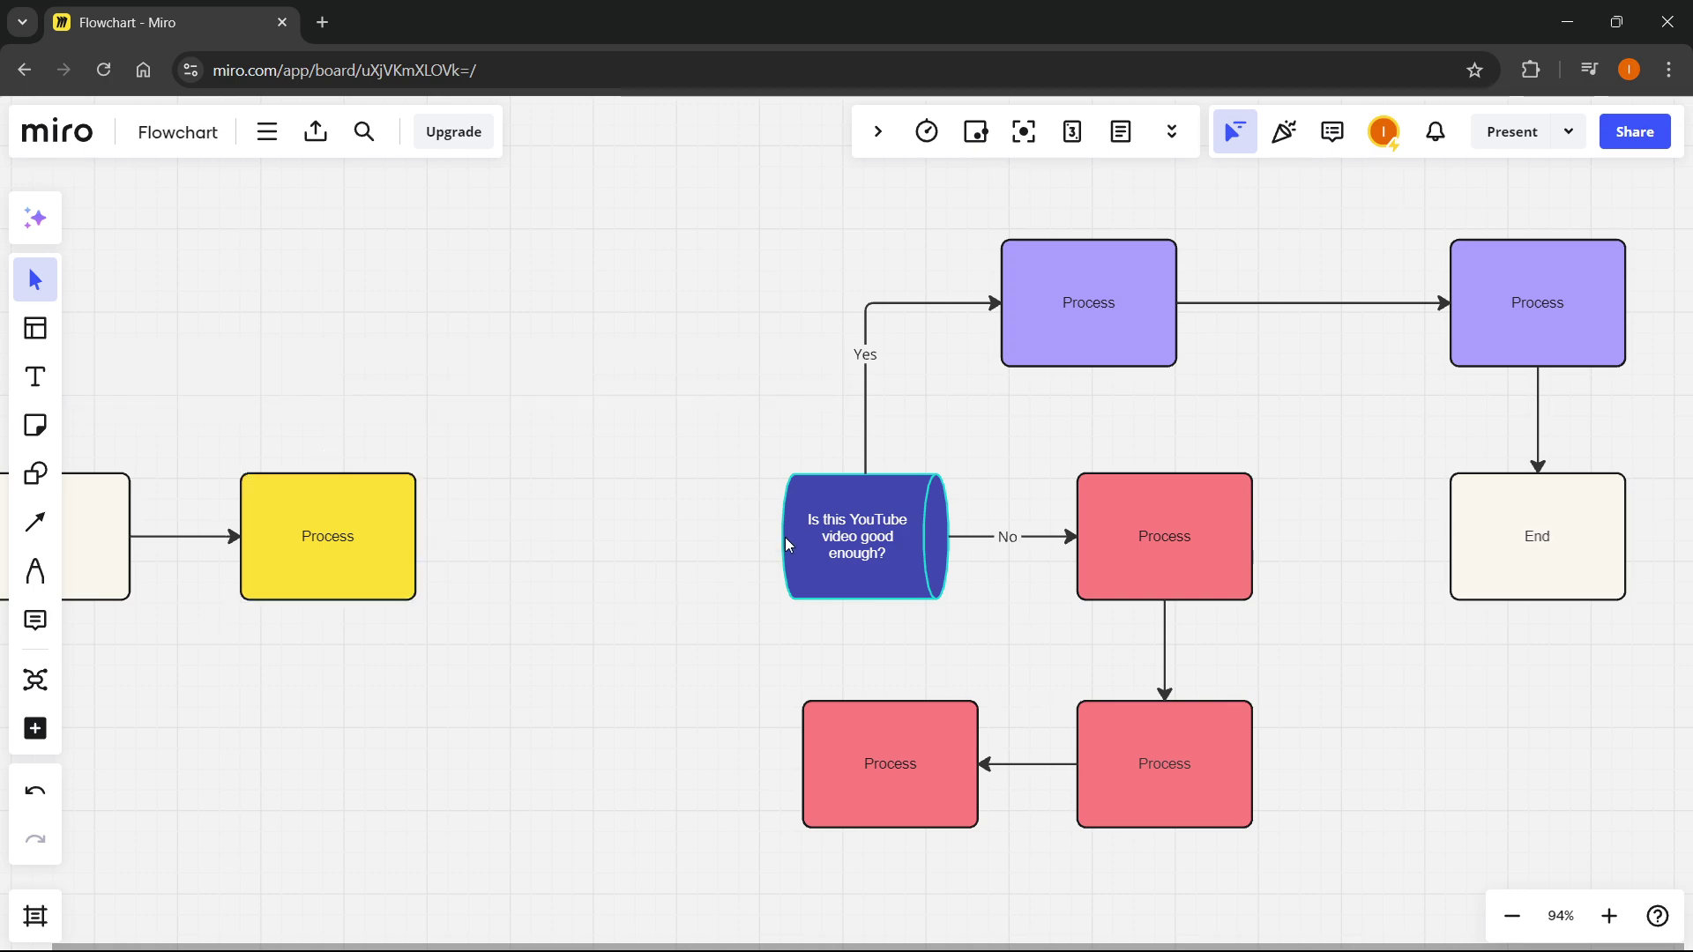
left_click(364, 529)
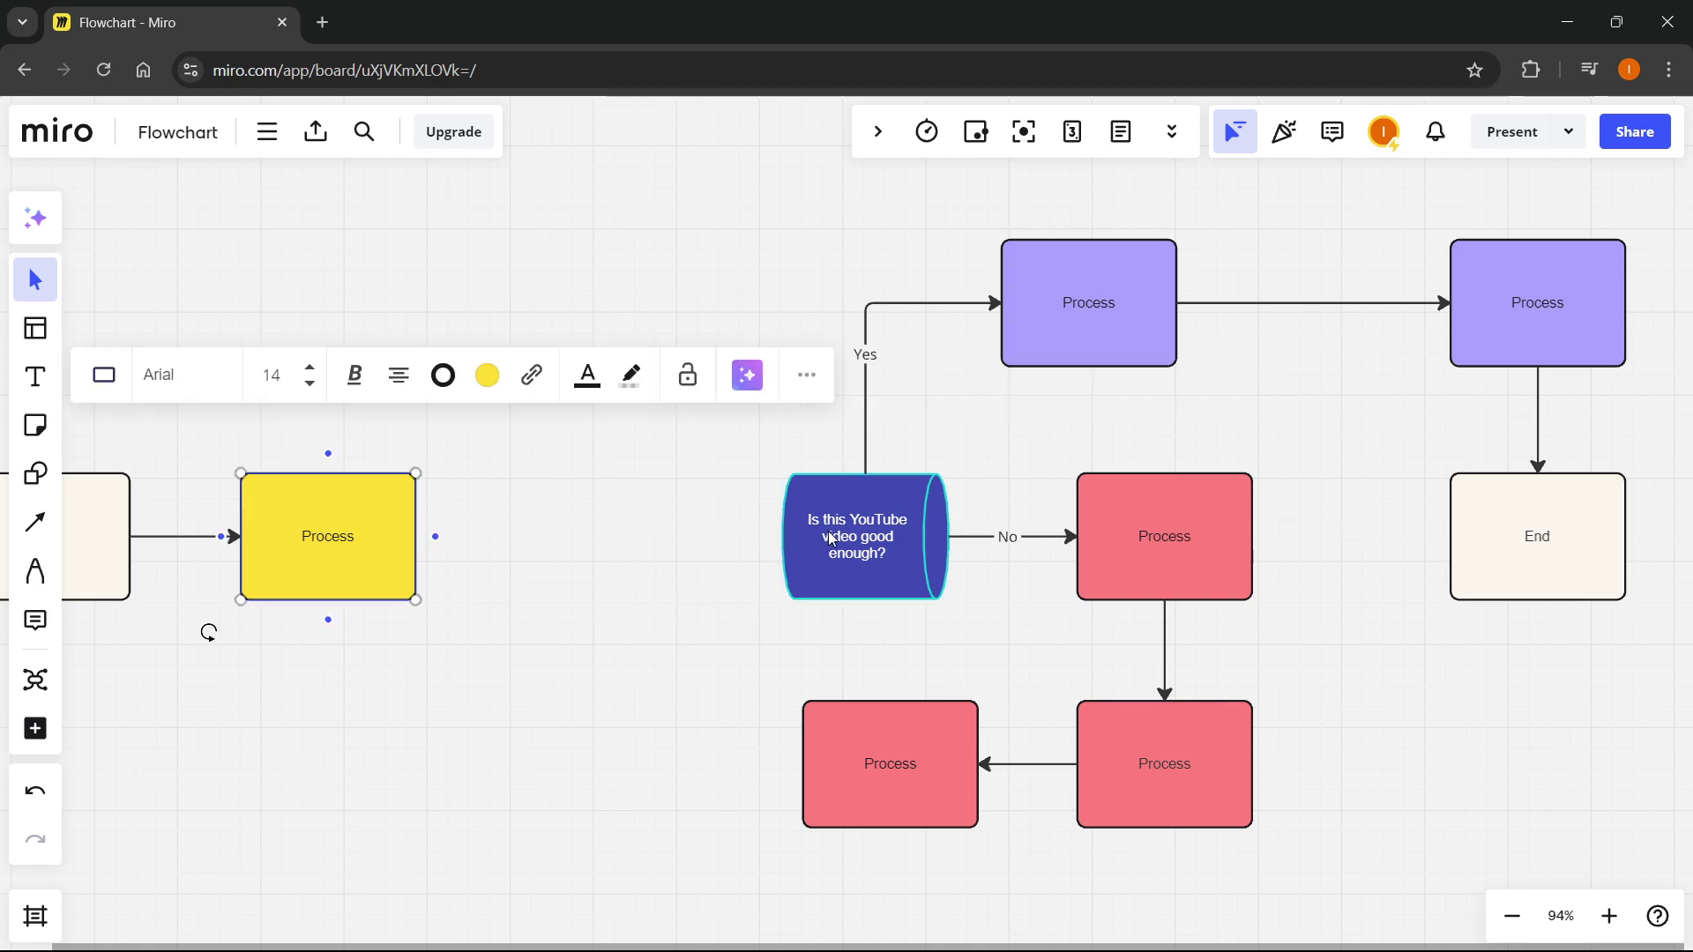
left_click(435, 537)
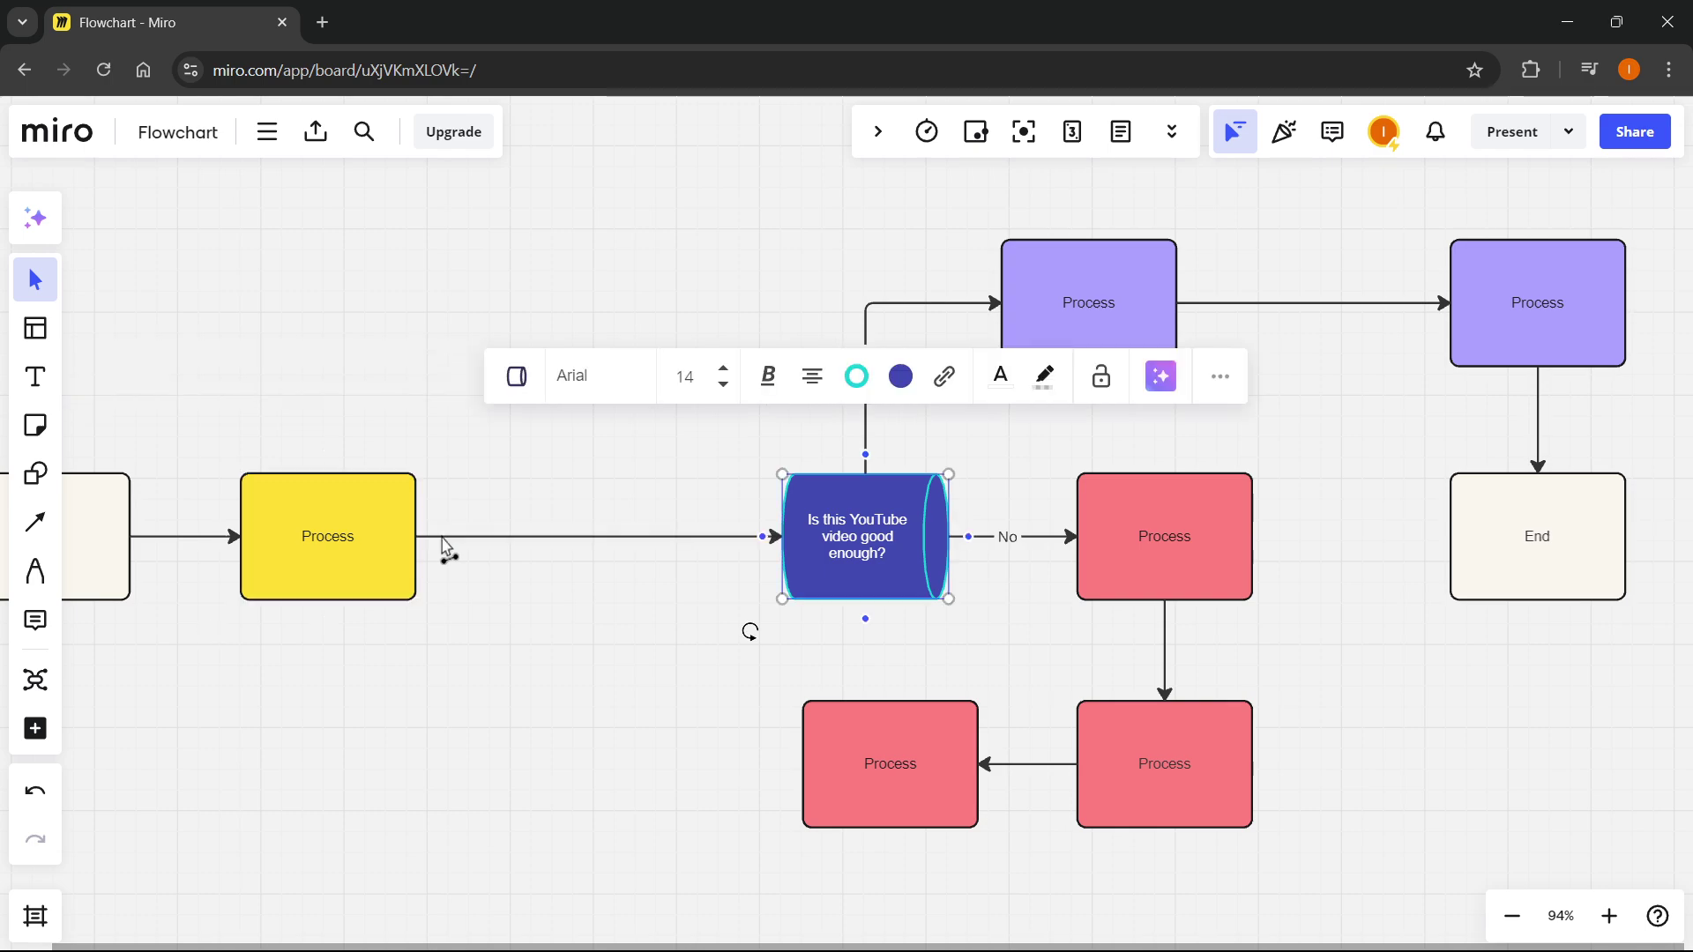
left_click(567, 633)
Step: Move the yellow Process box right and line the Start box up with it
left_click_drag(379, 517, 552, 524)
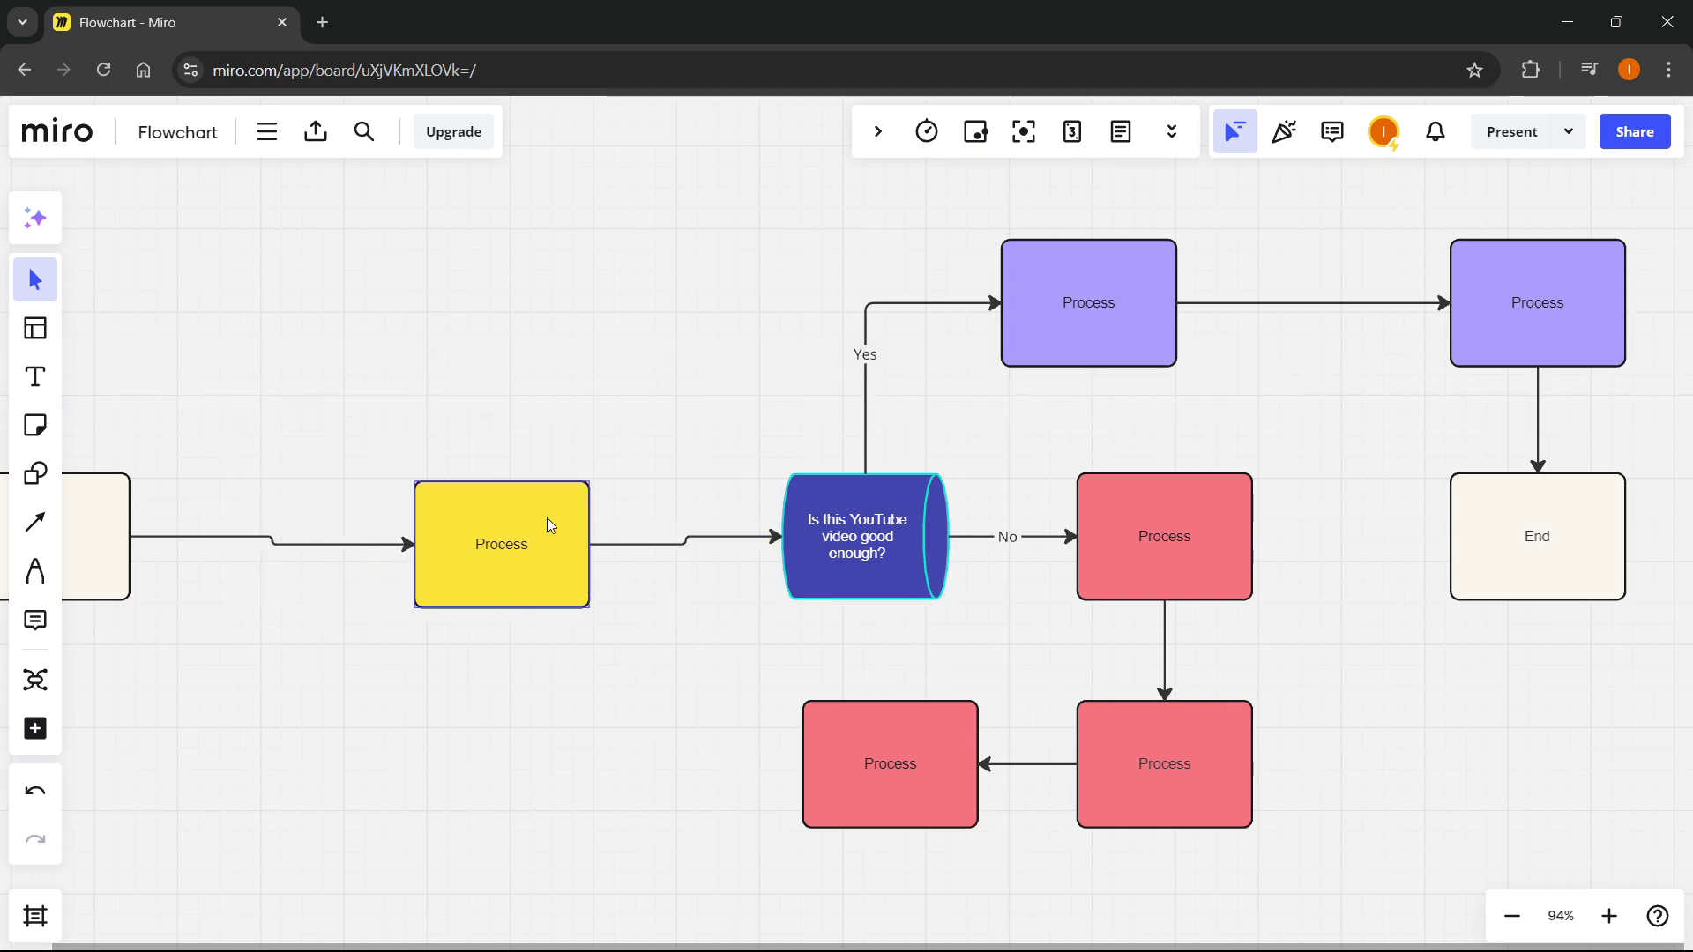
mouse_move(281, 507)
left_mouse_down()
mouse_move(319, 413)
mouse_move(301, 522)
left_mouse_up()
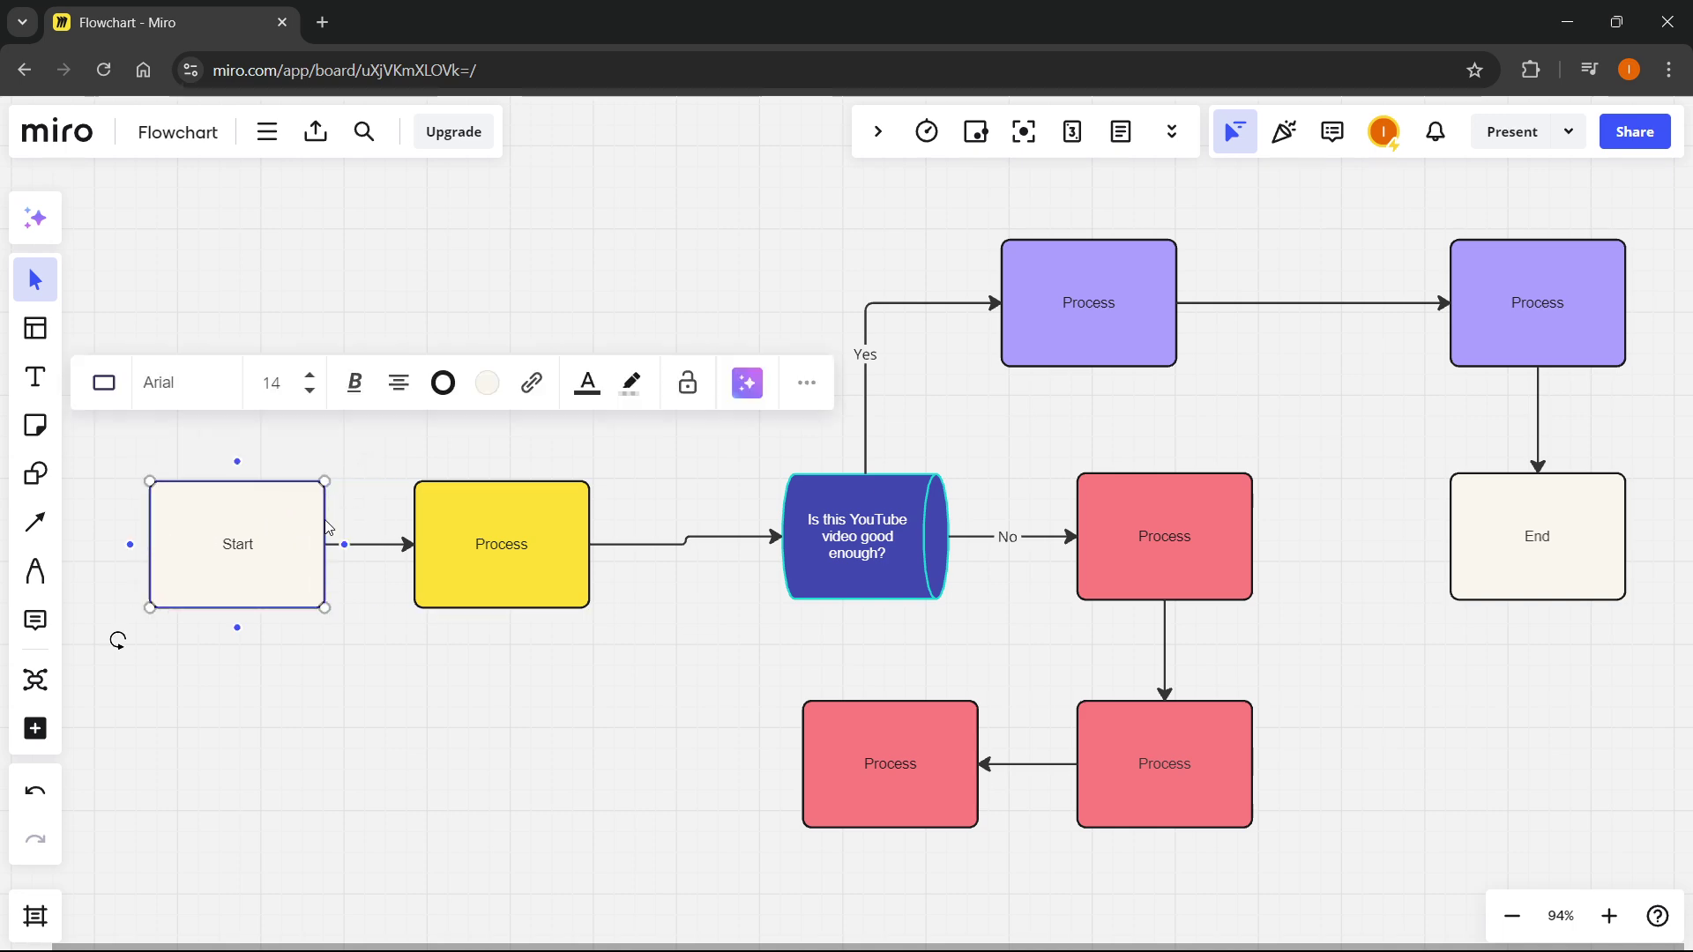
scroll(1088, 712, "down", 2)
left_click_drag(1357, 744, 1378, 707)
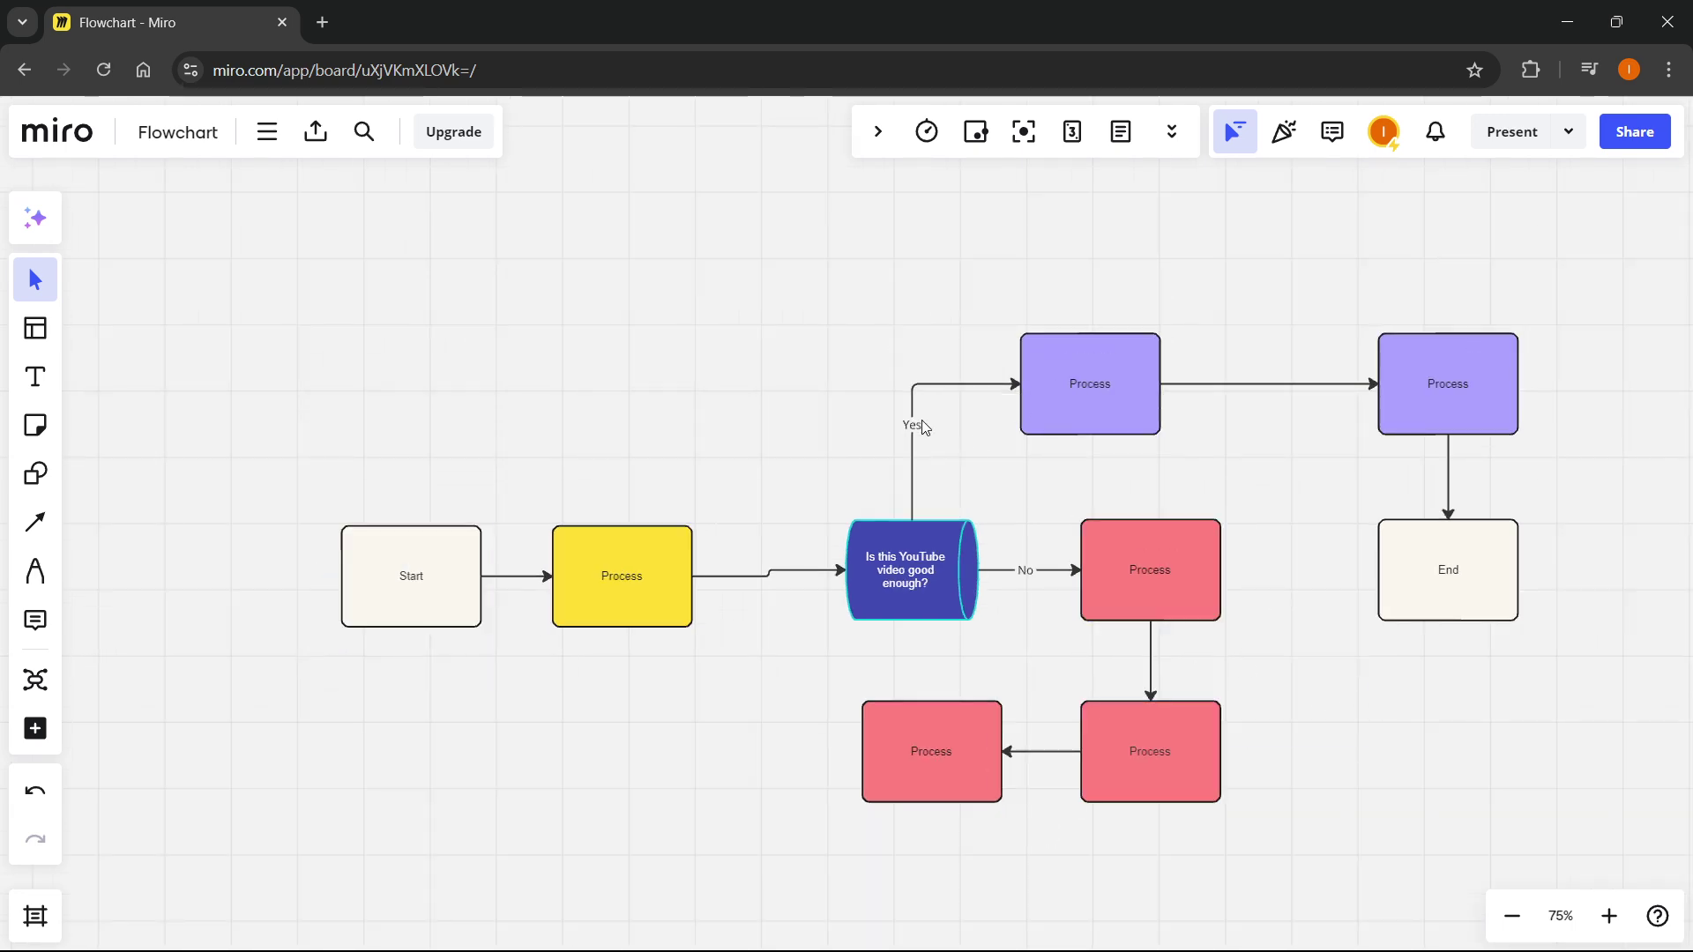
Step: Delete the right purple Process box and the End box
left_click(1099, 368)
left_click(1456, 396)
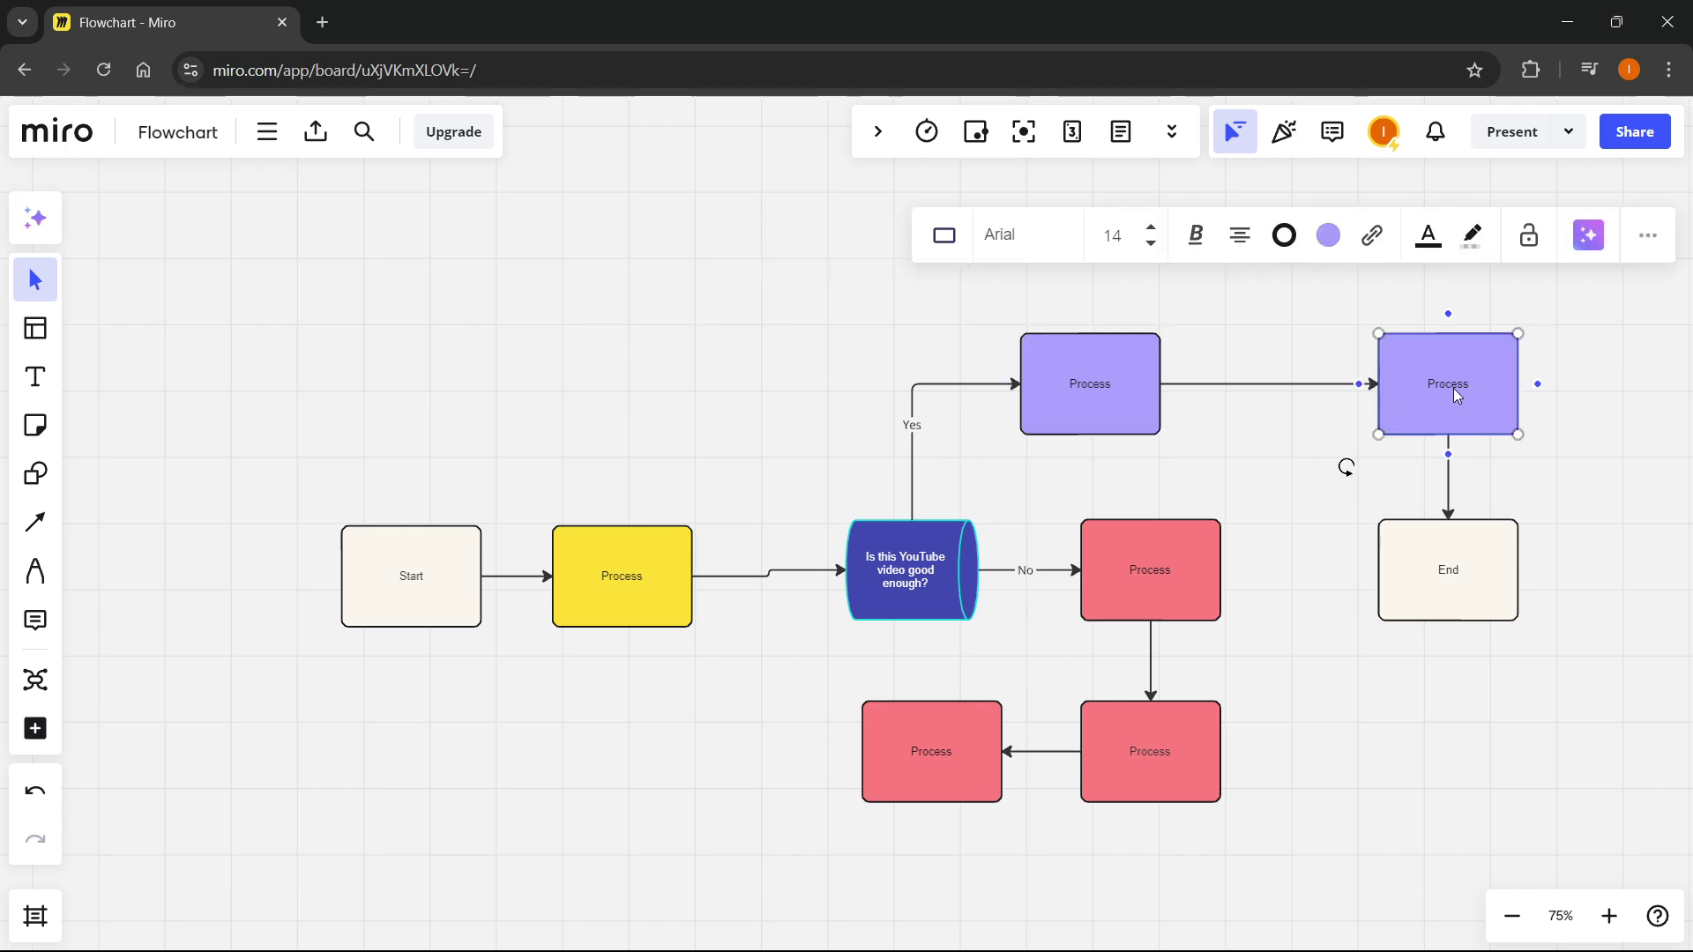
key("Delete")
left_click(1466, 579)
key("Delete")
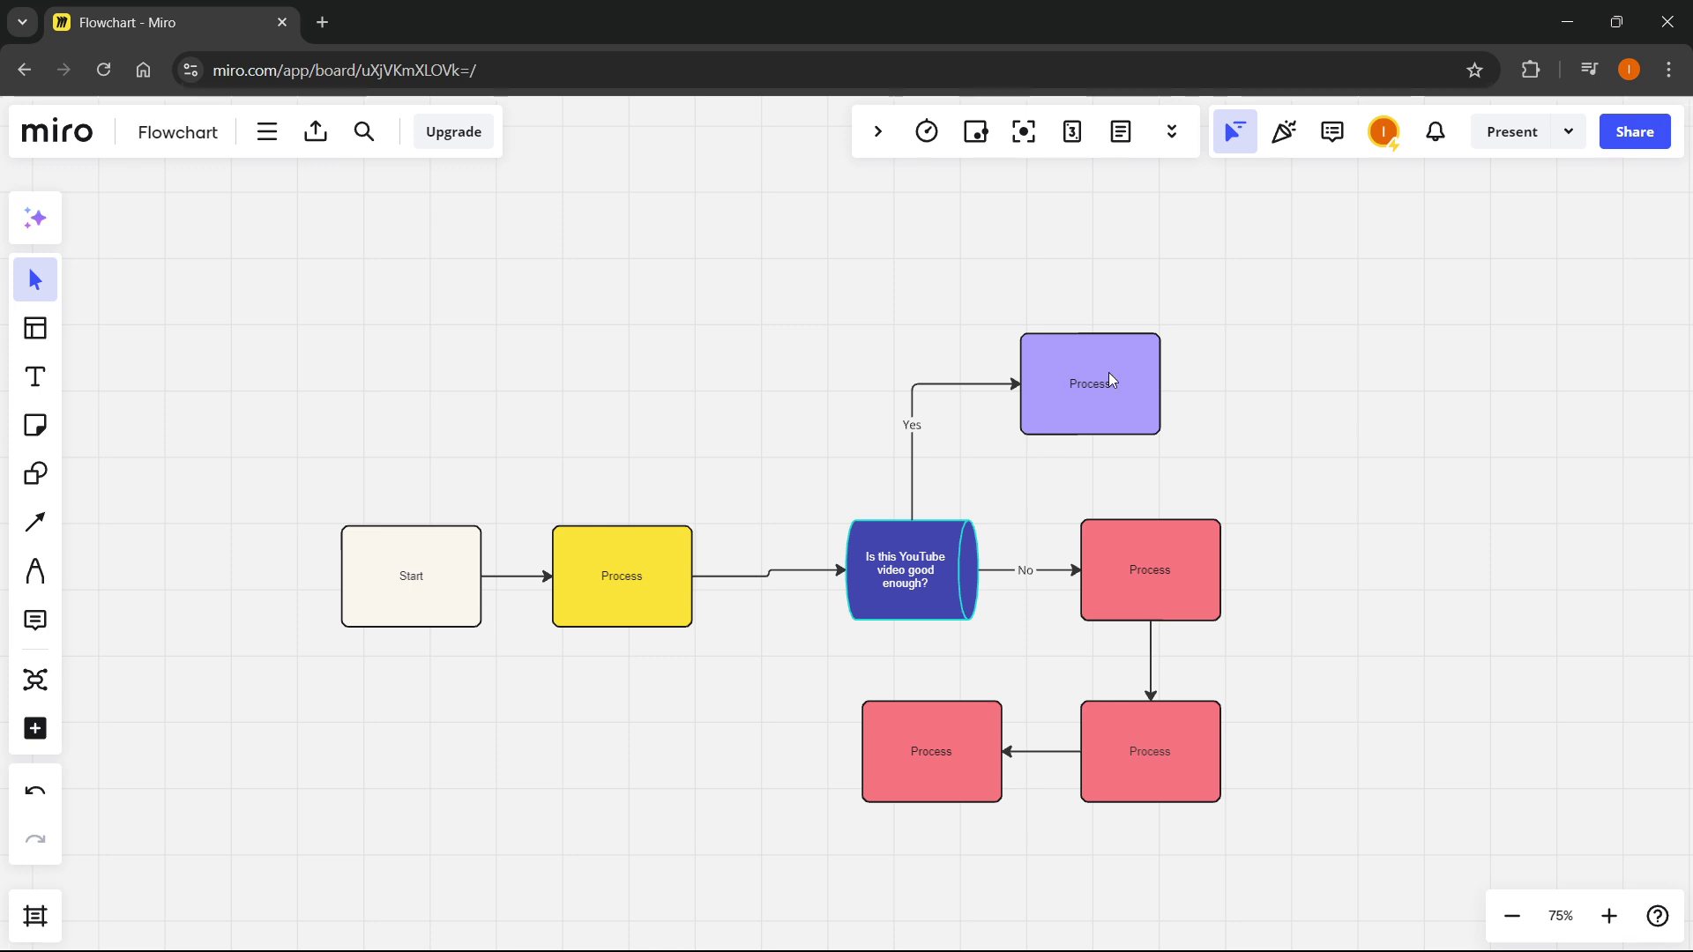
Step: Add a new purple Process box to the right and connect it down to the red box, rerouted rightward
left_click(1109, 372)
left_click(1180, 384)
left_click_drag(1283, 383, 1228, 585)
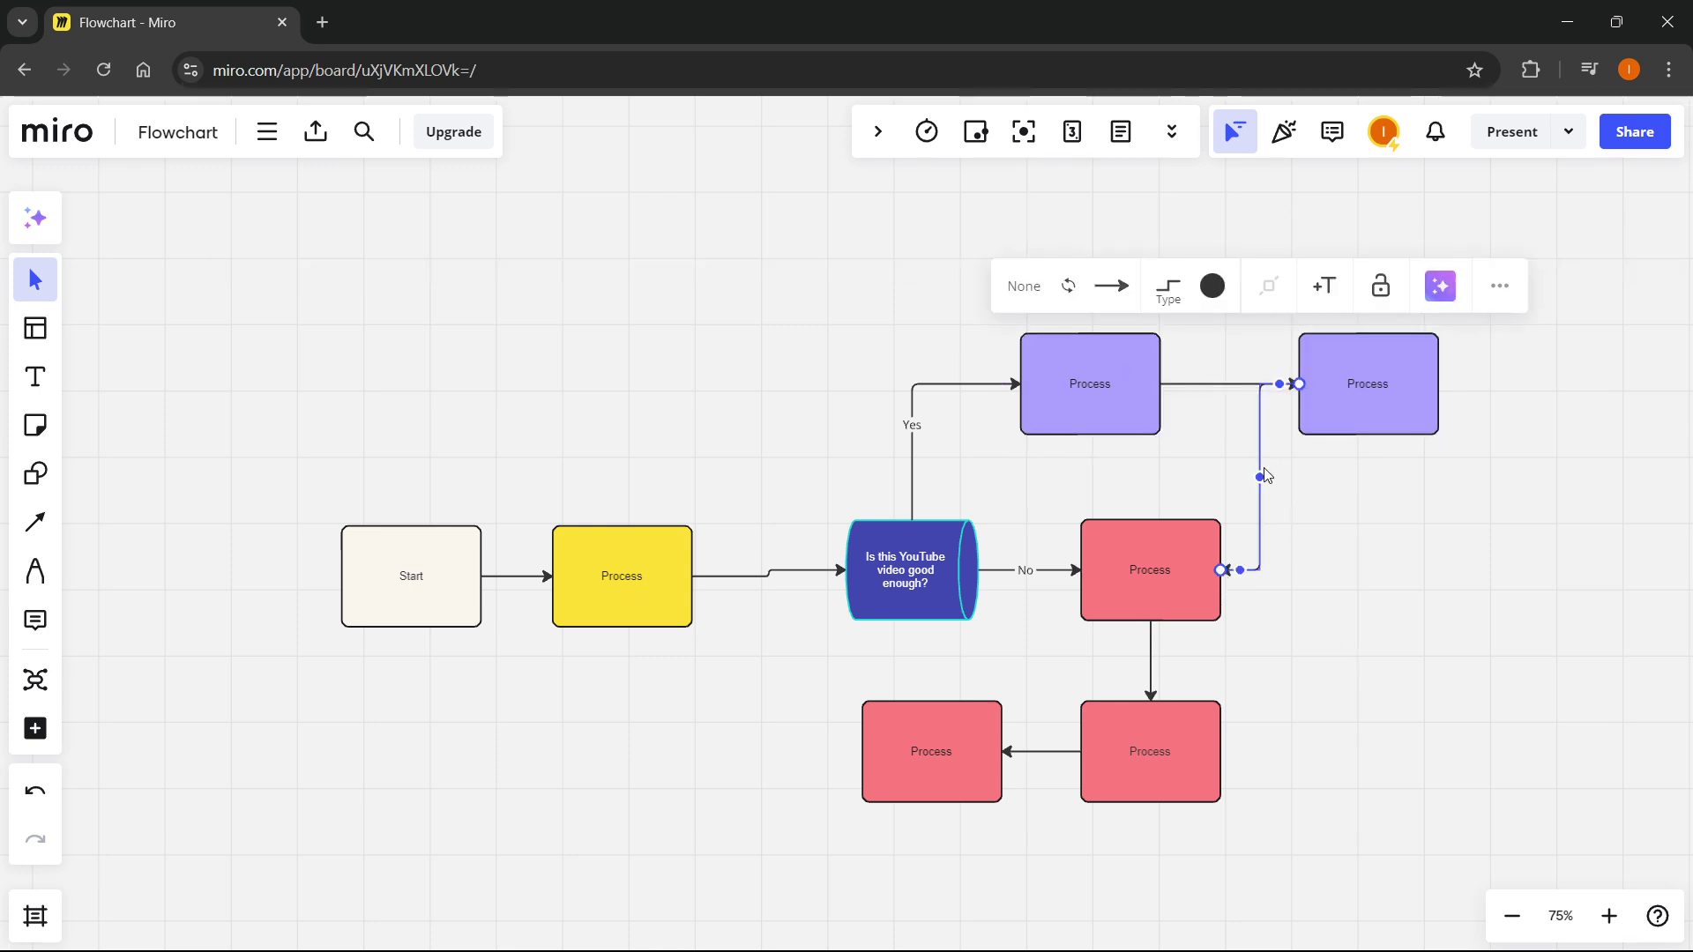
left_click_drag(1266, 480, 1215, 767)
left_click(1349, 679)
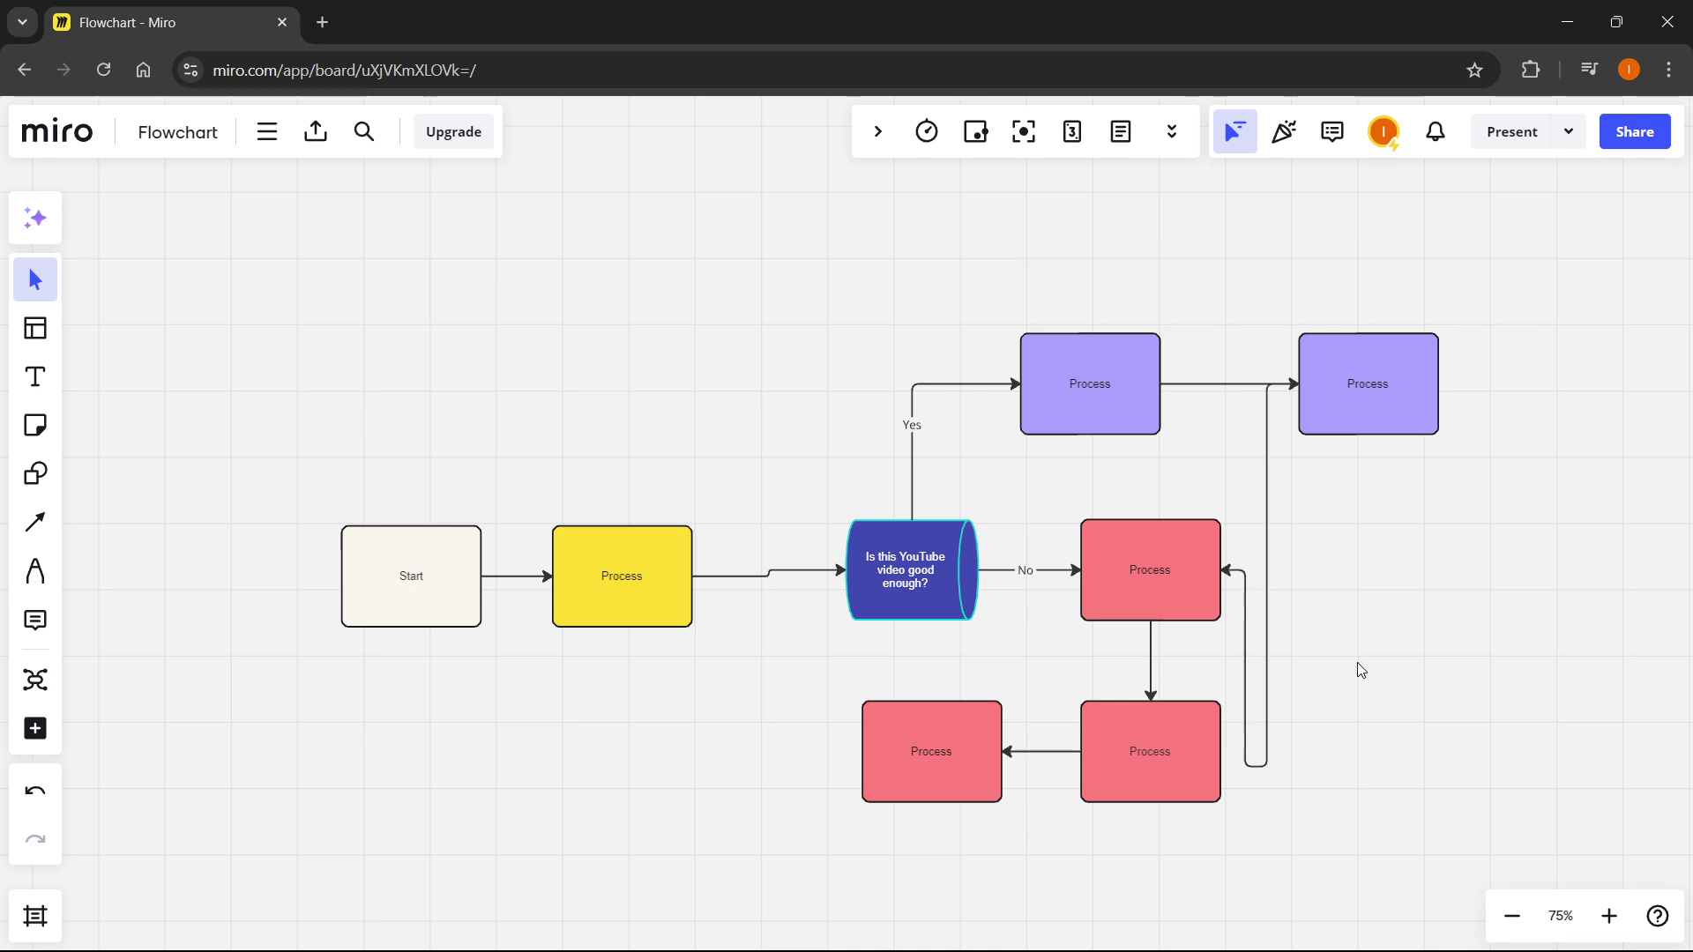
scroll(1357, 664, "up", 2)
scroll(1320, 445, "down", 2)
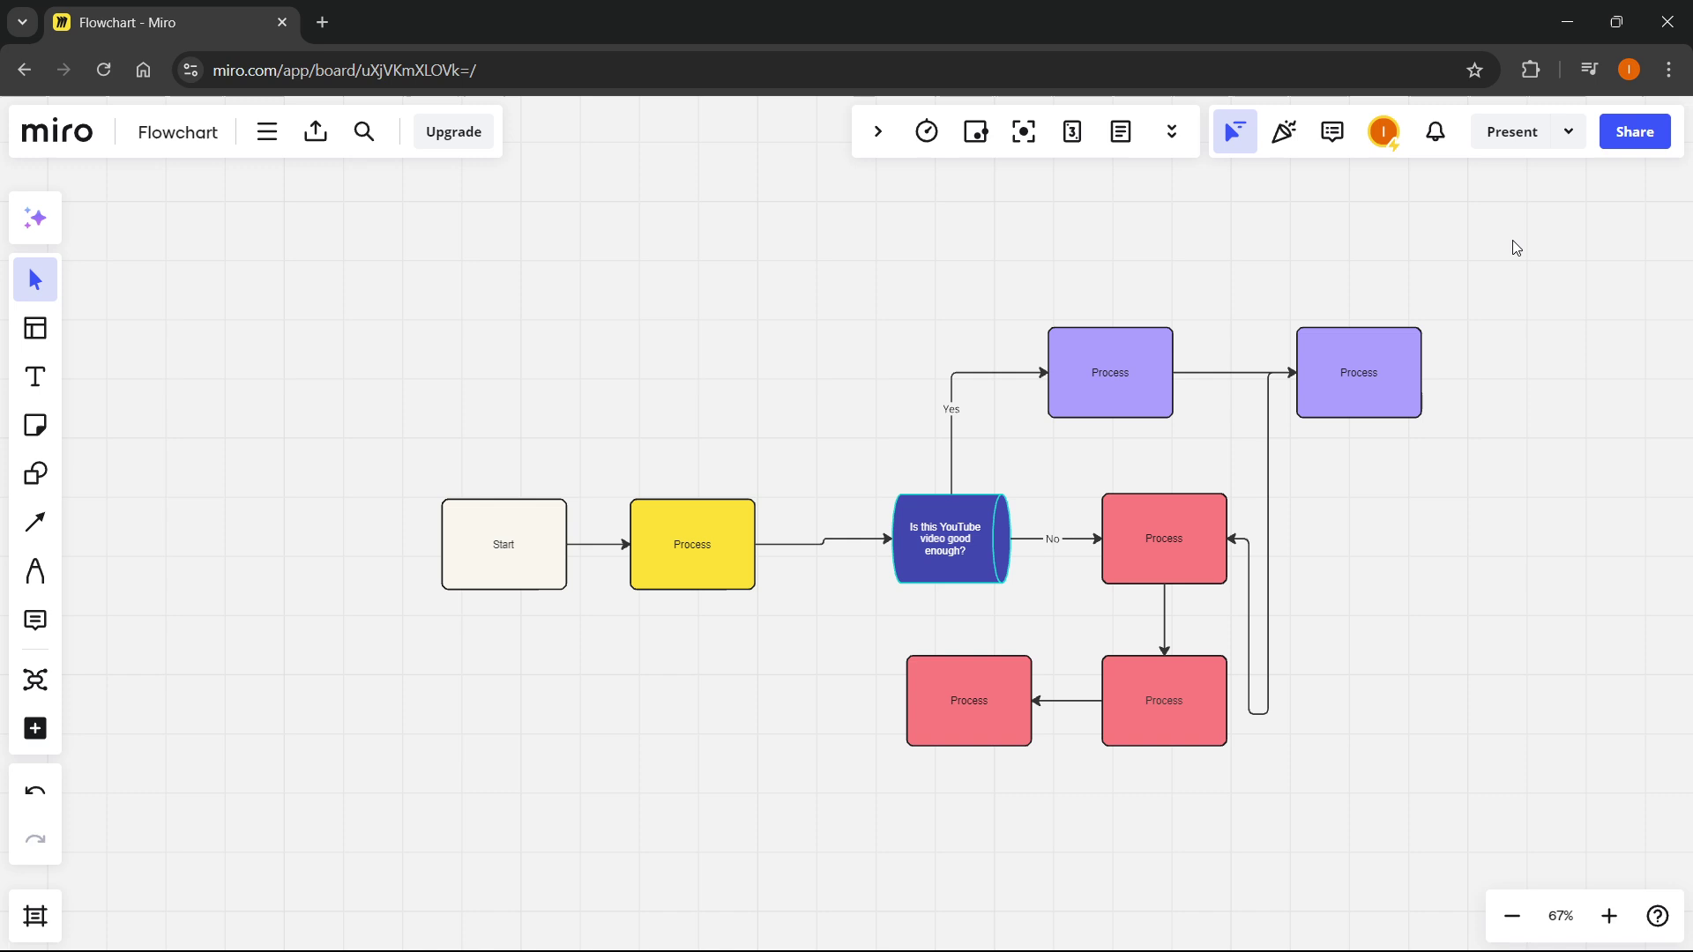
scroll(1391, 546, "down", 1)
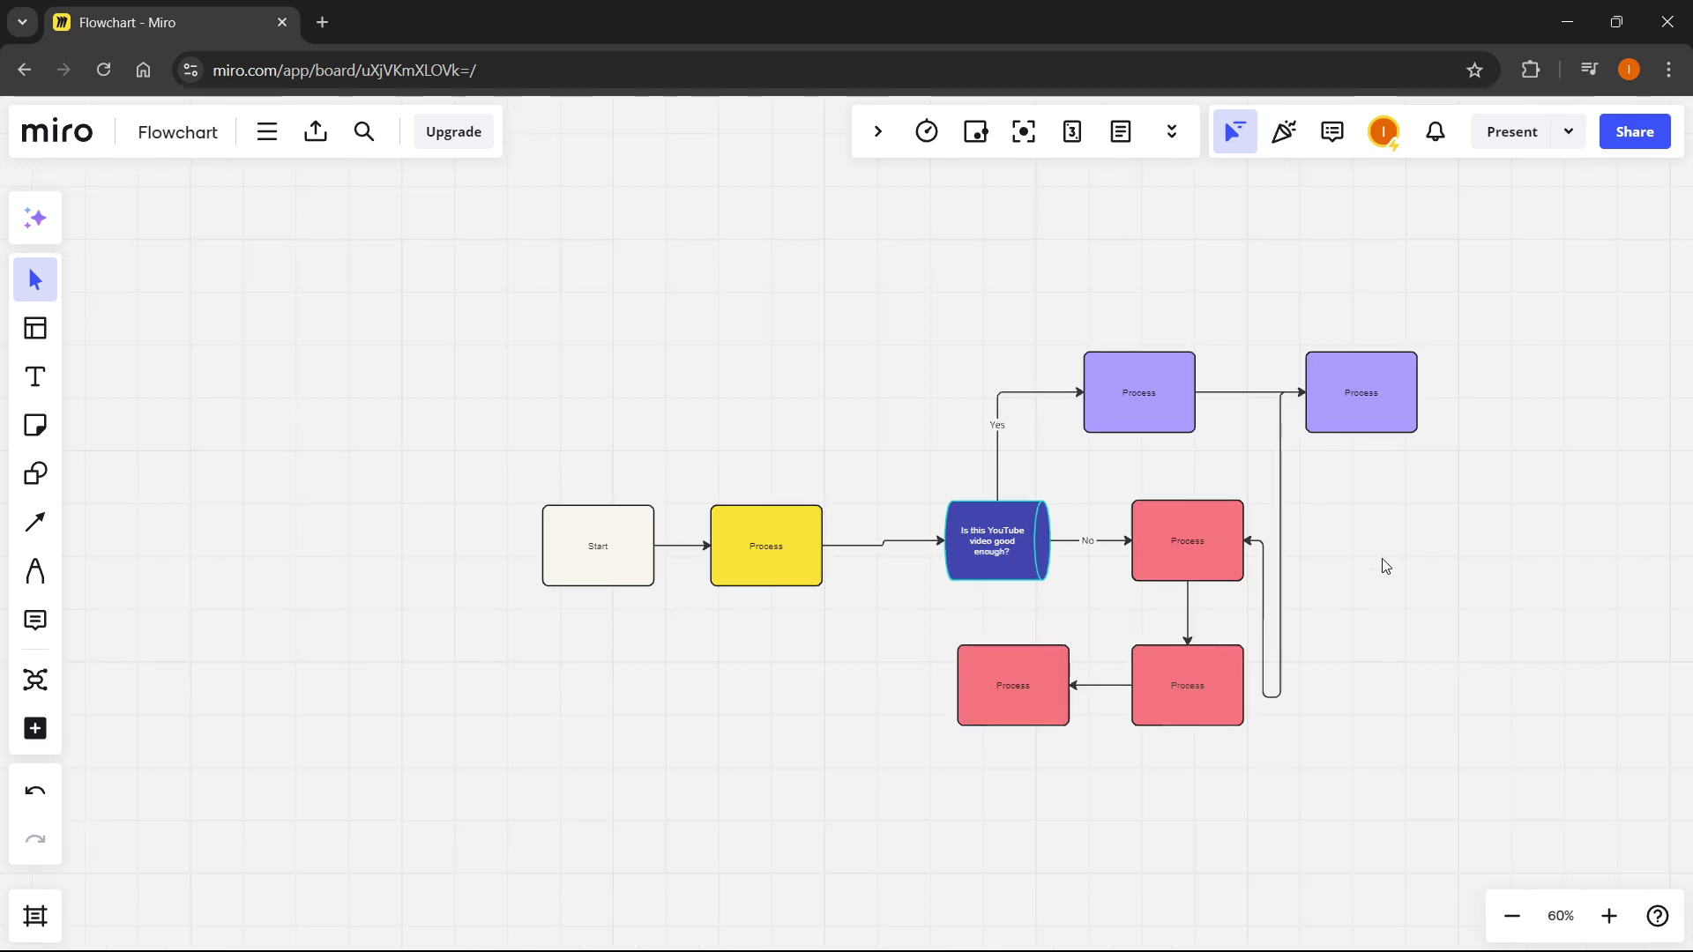
scroll(1442, 568, "up", 2)
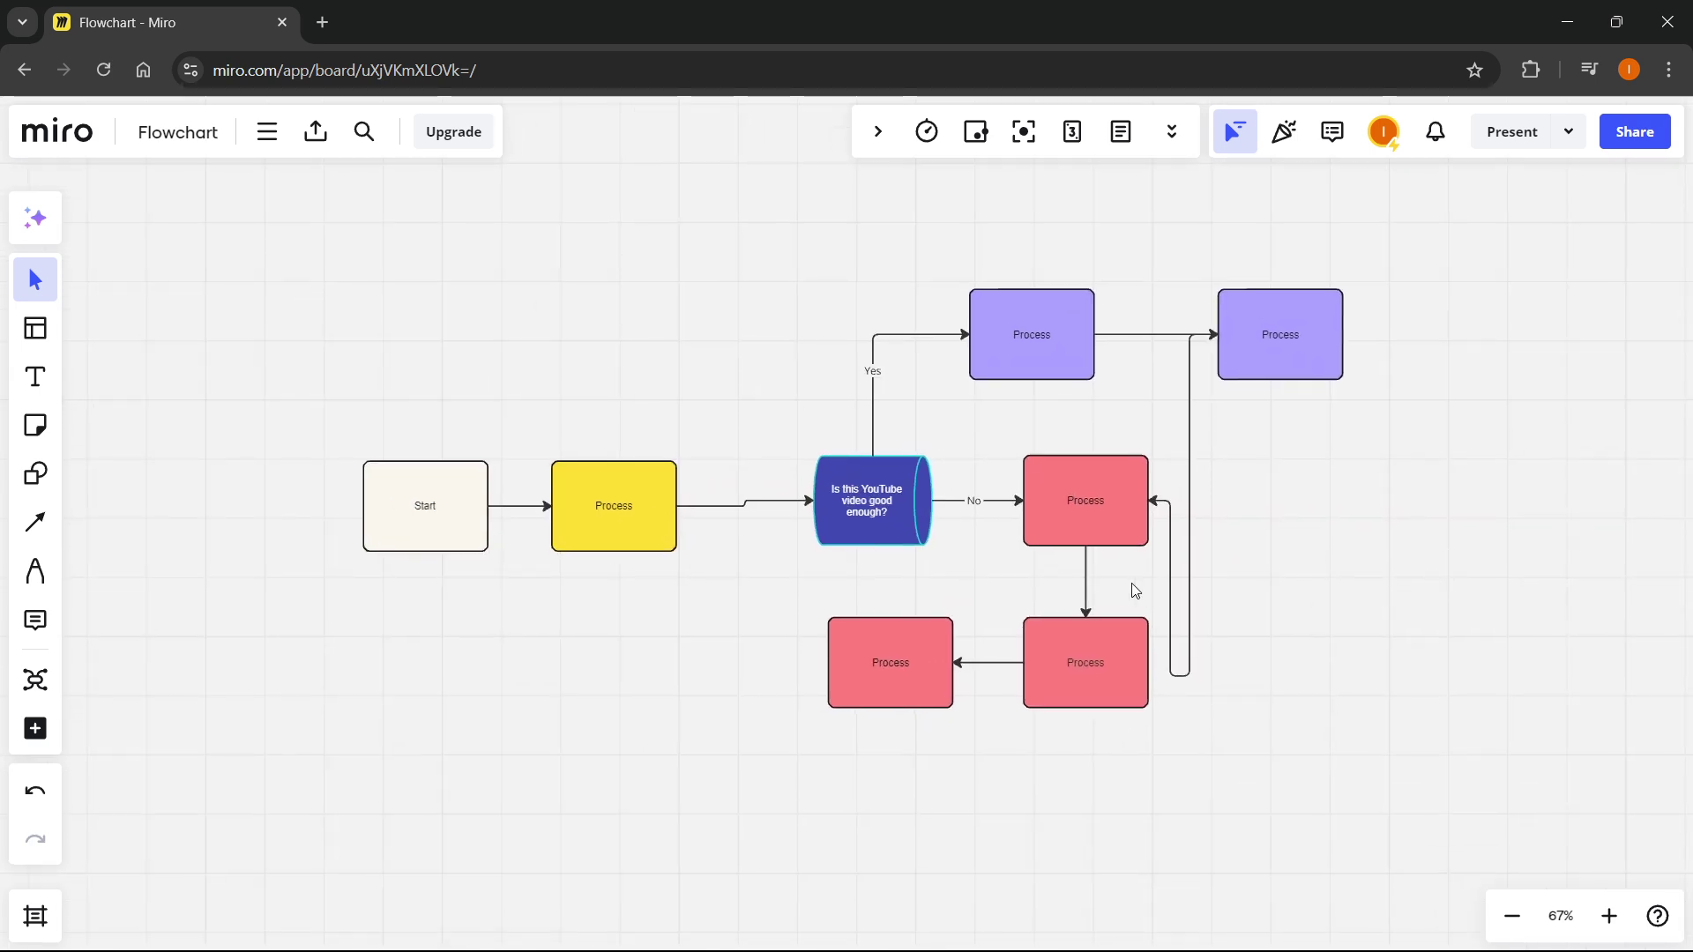
scroll(1341, 529, "left", 3)
scroll(1341, 529, "up", 1)
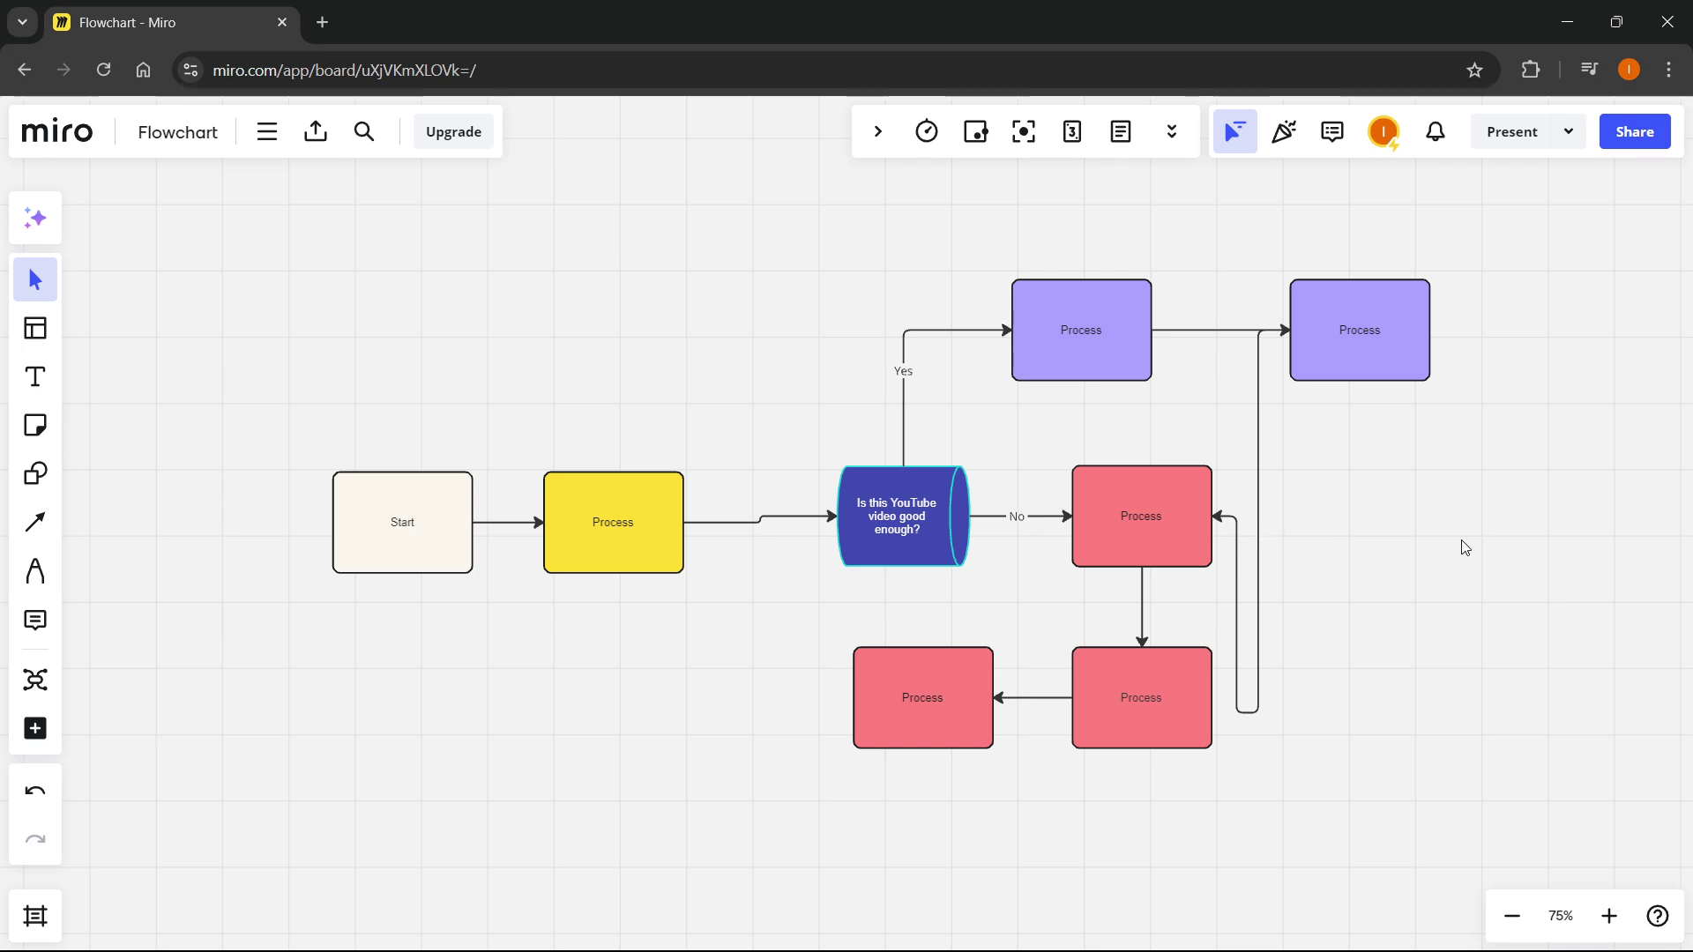
scroll(1455, 547, "right", 1)
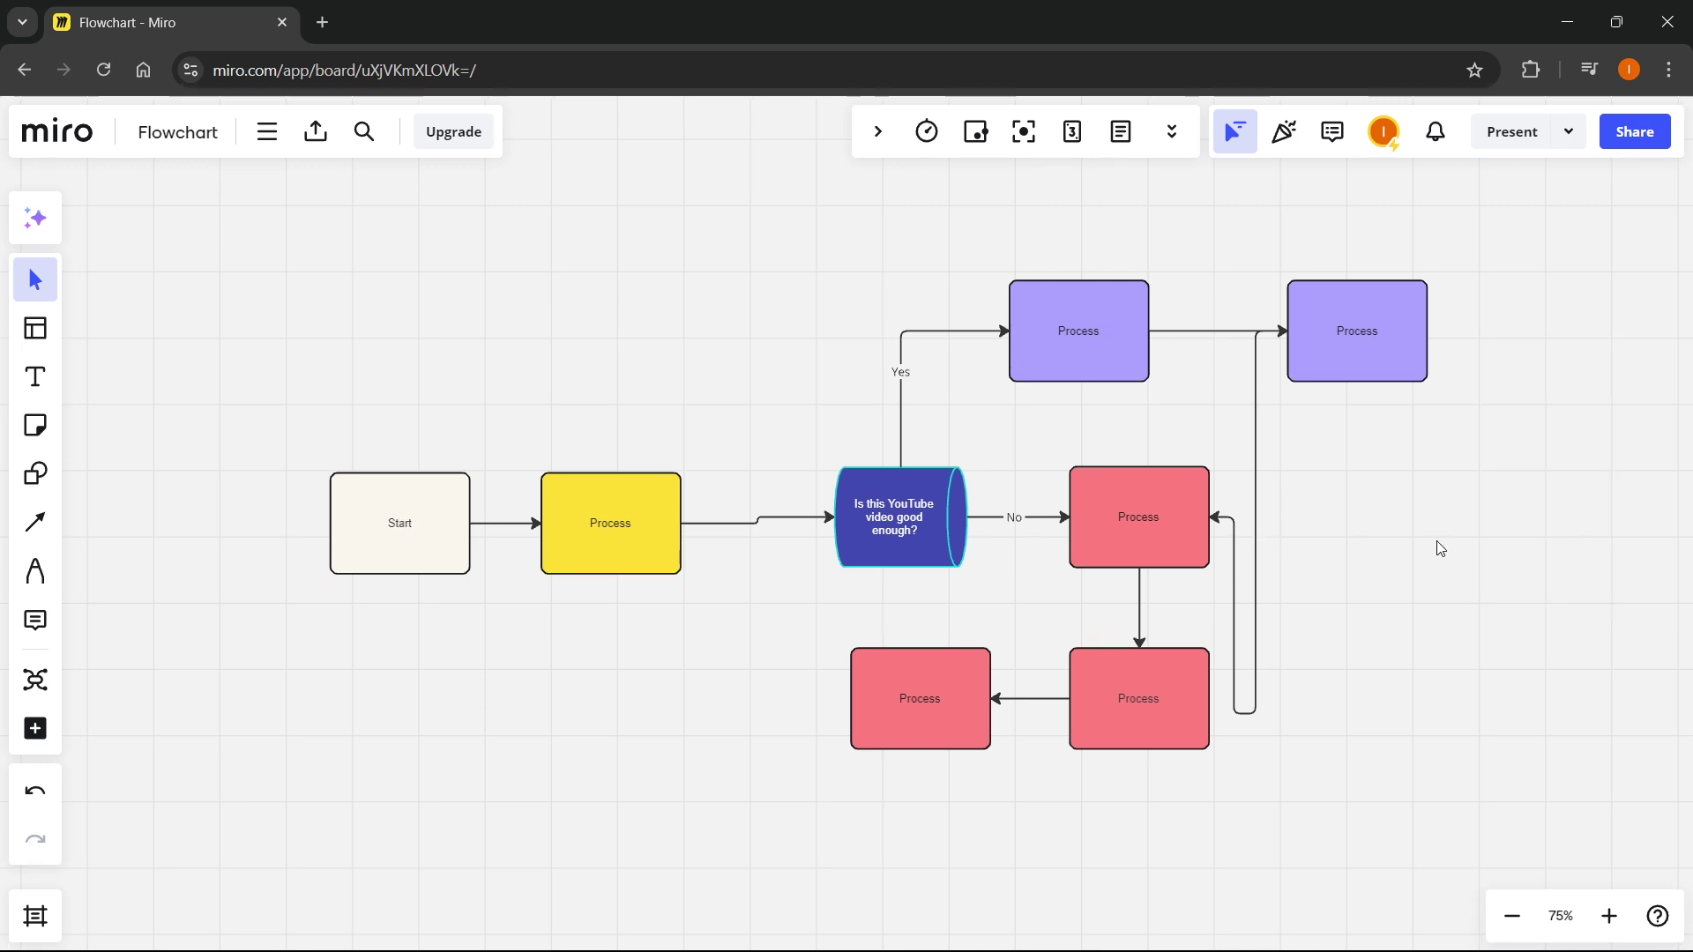